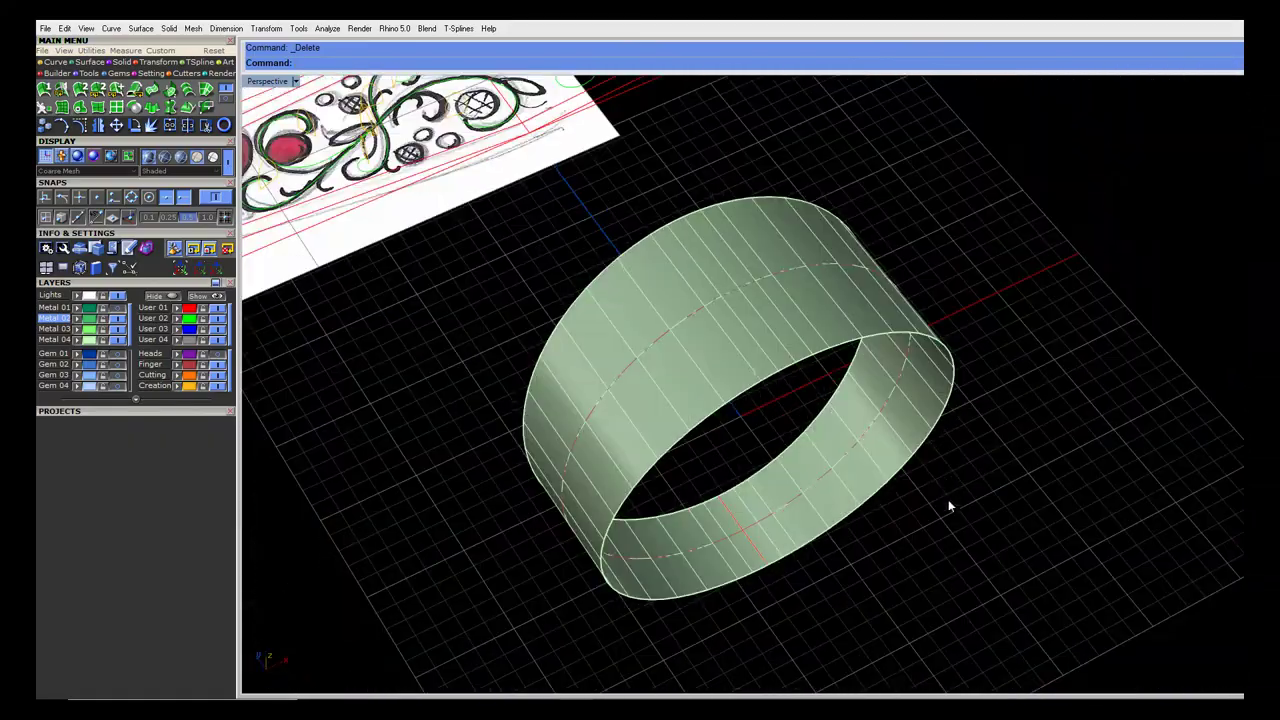
Trace the sketched S-shaped scroll between the red round stone and the marquise gem with an interpolated curve
{"action": "scroll", "coordinate": [975, 512], "scroll_direction": "down", "scroll_amount": 6}
{"action": "scroll", "coordinate": [973, 512], "scroll_direction": "up", "scroll_amount": 2}
{"action": "double_click", "coordinate": [270, 81]}
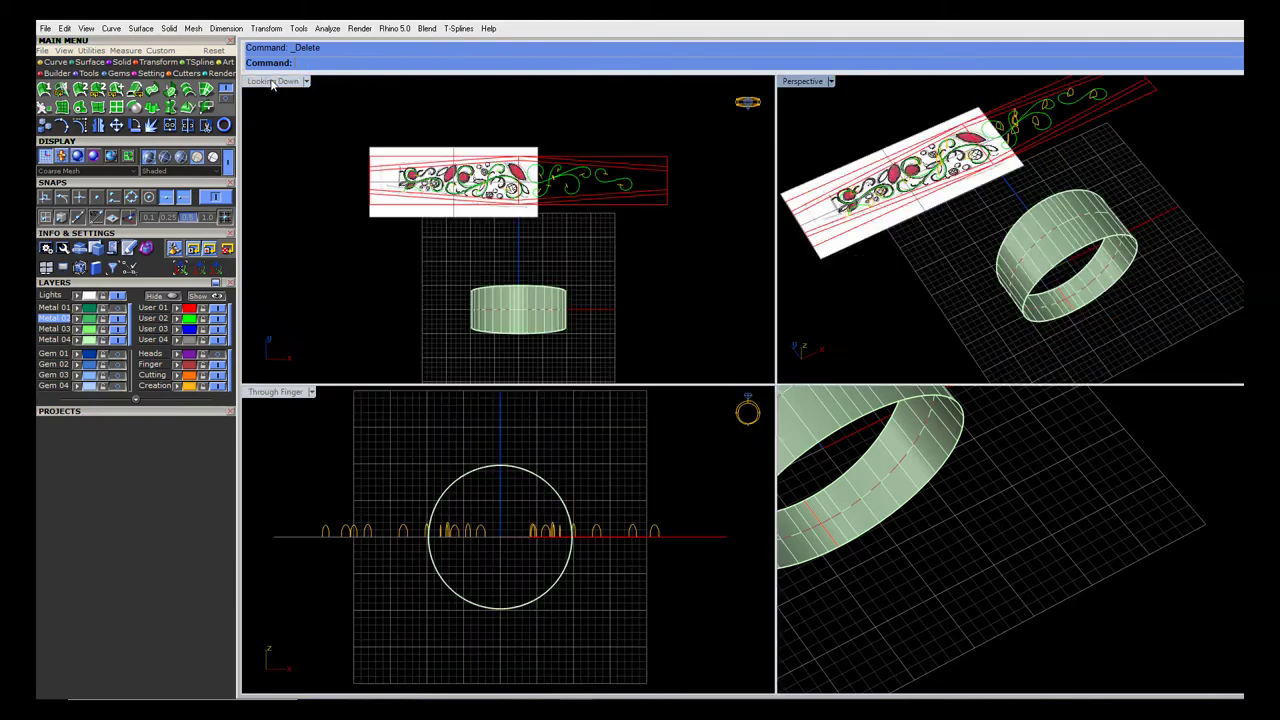
{"action": "double_click", "coordinate": [271, 81]}
{"action": "scroll", "coordinate": [636, 308], "scroll_direction": "up", "scroll_amount": 6}
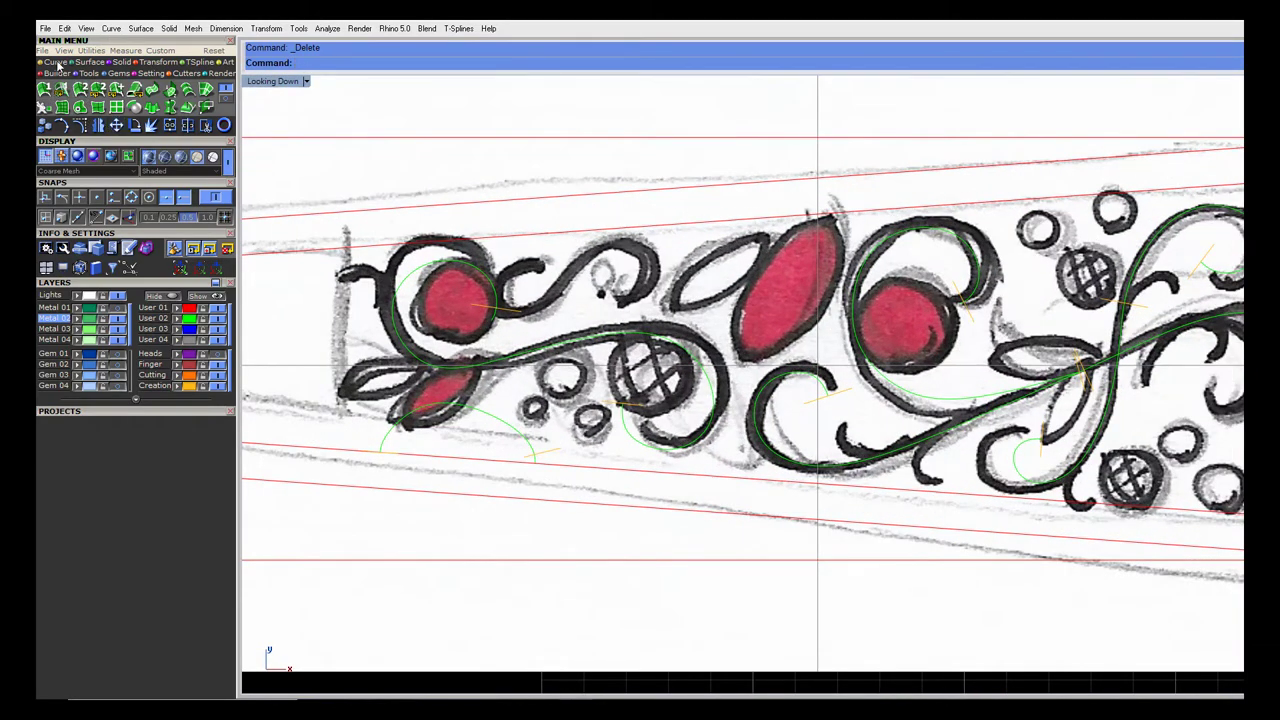
{"action": "left_click", "coordinate": [55, 62]}
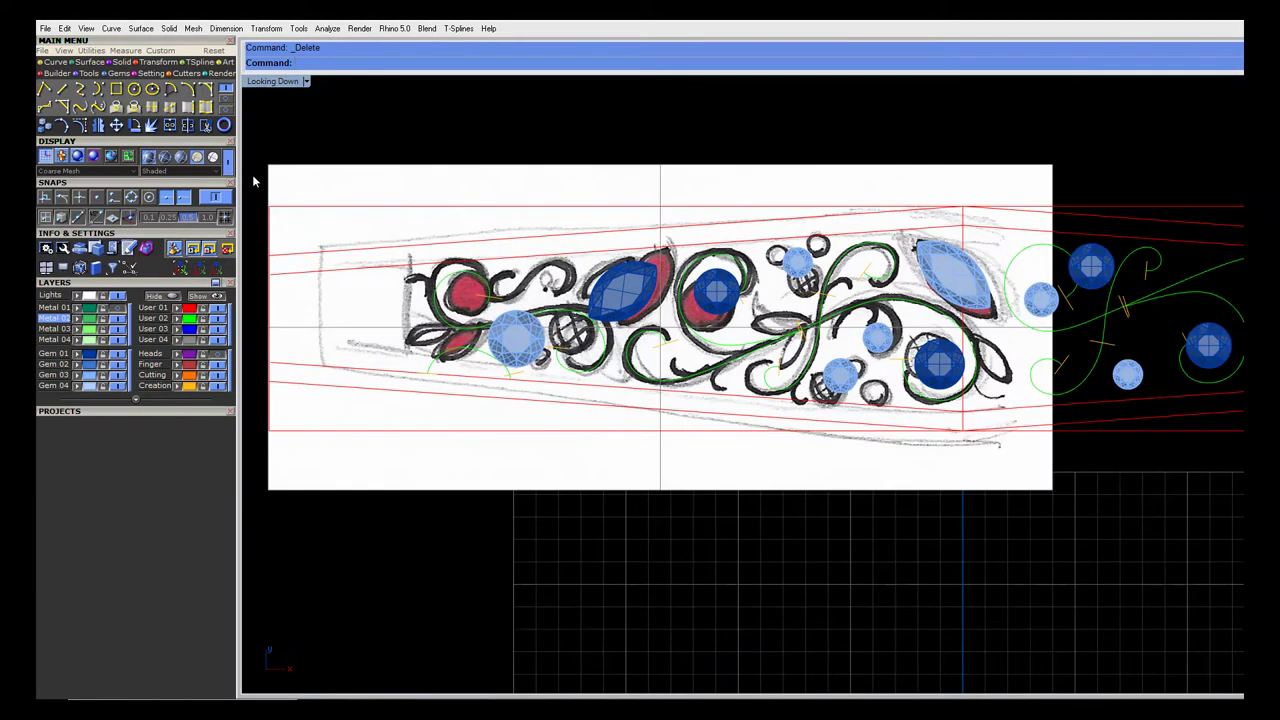
{"action": "left_click", "coordinate": [80, 88]}
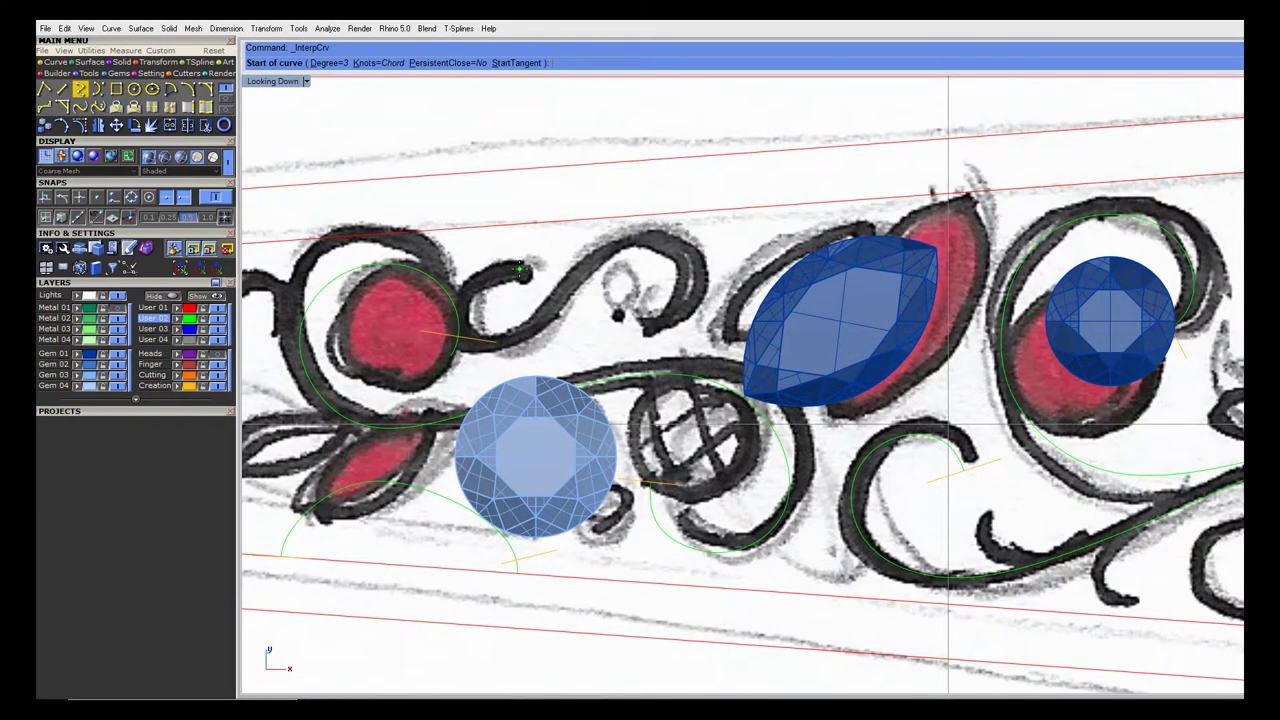
{"action": "left_click", "coordinate": [519, 268]}
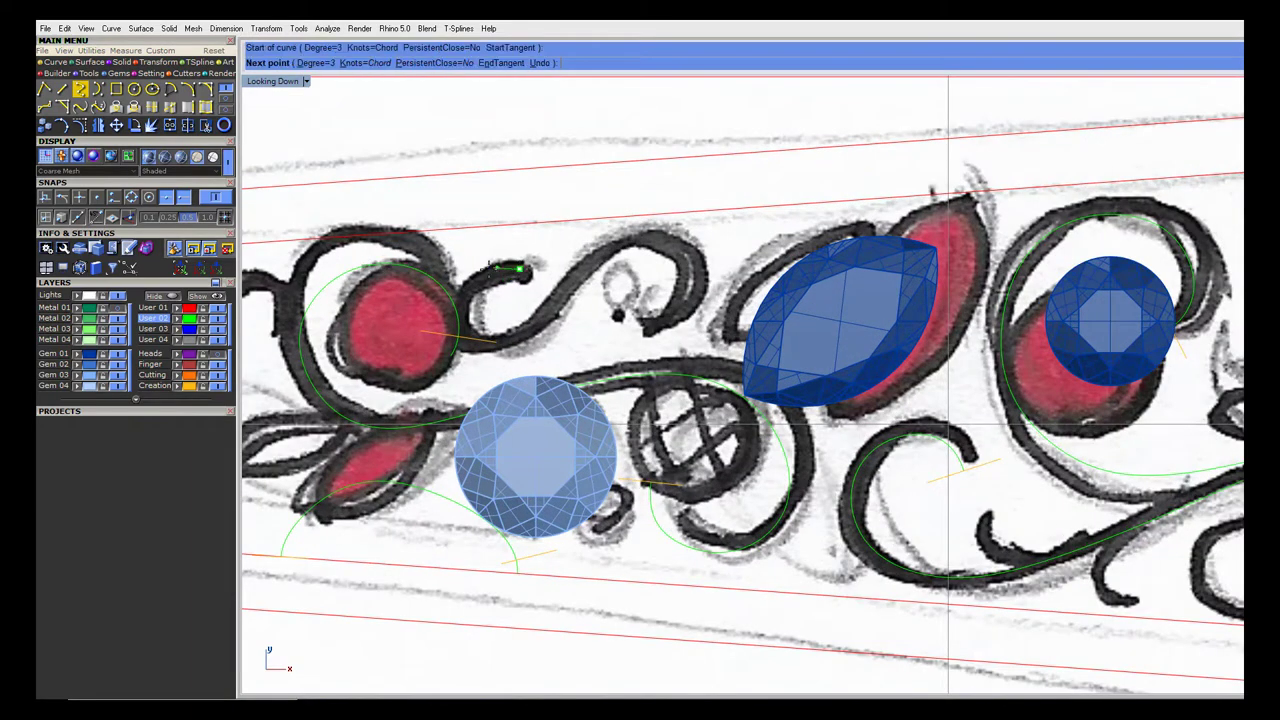
{"action": "left_click", "coordinate": [488, 270]}
{"action": "left_click", "coordinate": [471, 296]}
{"action": "left_click", "coordinate": [469, 330]}
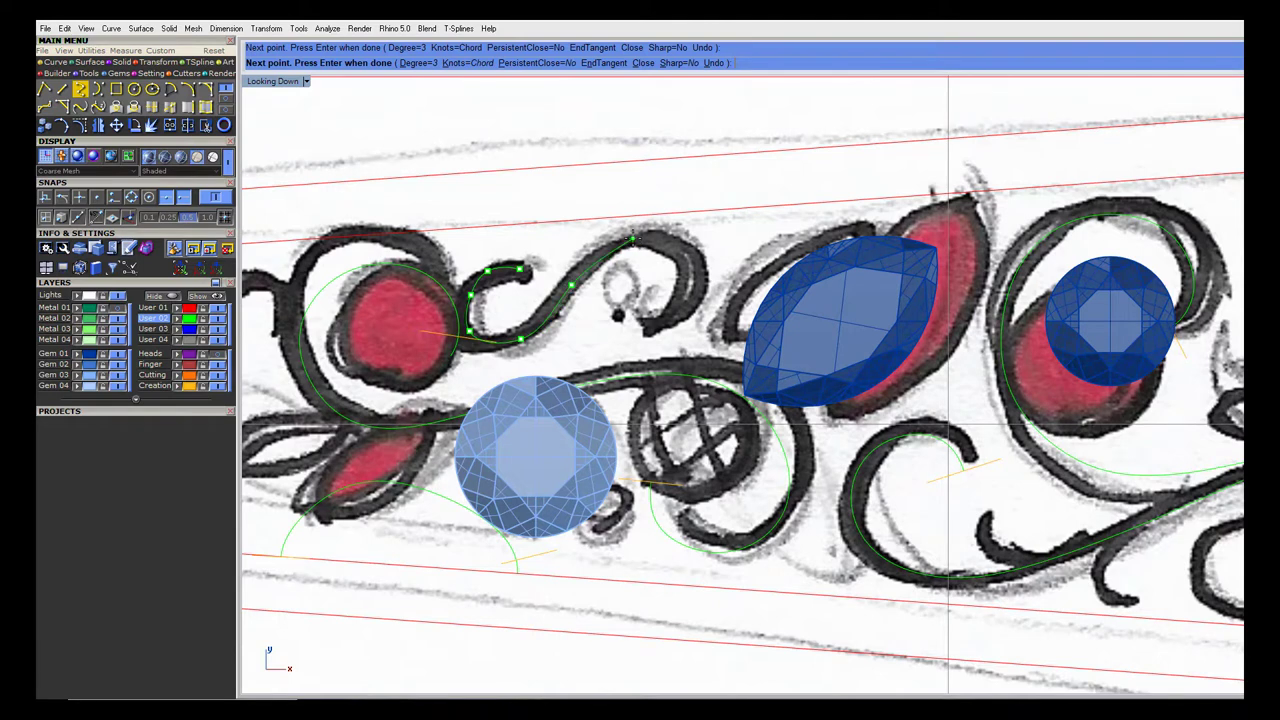
{"action": "left_click", "coordinate": [632, 238]}
{"action": "left_click", "coordinate": [697, 304]}
{"action": "left_click", "coordinate": [653, 330]}
{"action": "key", "text": "Return"}
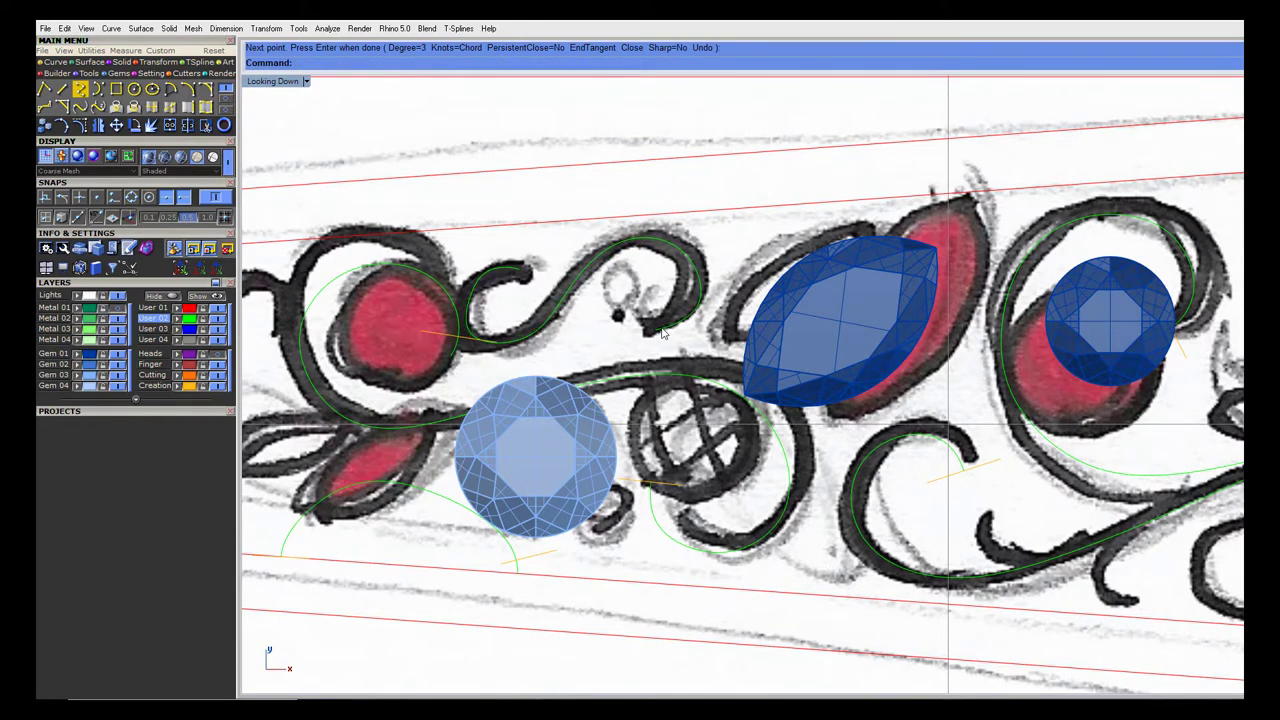
Delete the scroll curve just traced over the sketch
{"action": "left_click", "coordinate": [670, 334]}
{"action": "left_click", "coordinate": [714, 365]}
{"action": "key", "text": "Delete"}
Sweep the arch-shaped profiles along the existing S-shaped rail curve at the narrow end of the pattern
{"action": "scroll", "coordinate": [675, 297], "scroll_direction": "down", "scroll_amount": 2}
{"action": "double_click", "coordinate": [261, 84]}
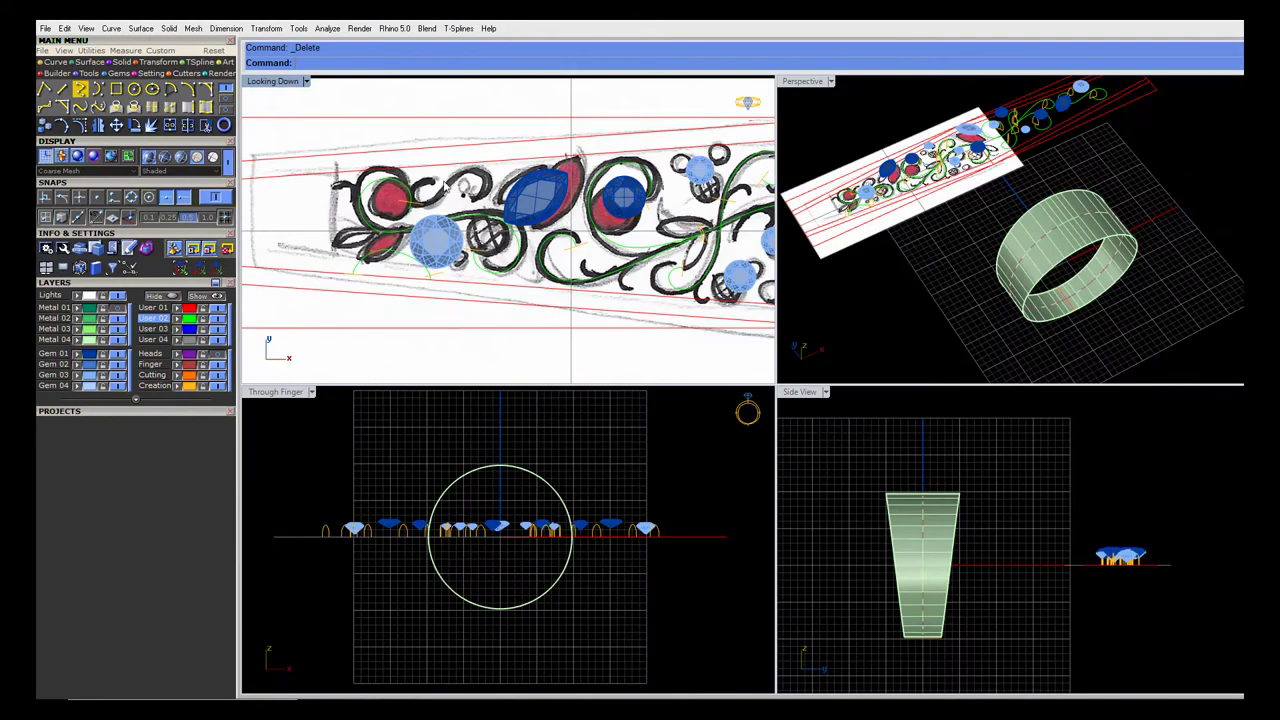
{"action": "double_click", "coordinate": [793, 84]}
{"action": "scroll", "coordinate": [1049, 294], "scroll_direction": "down", "scroll_amount": 3}
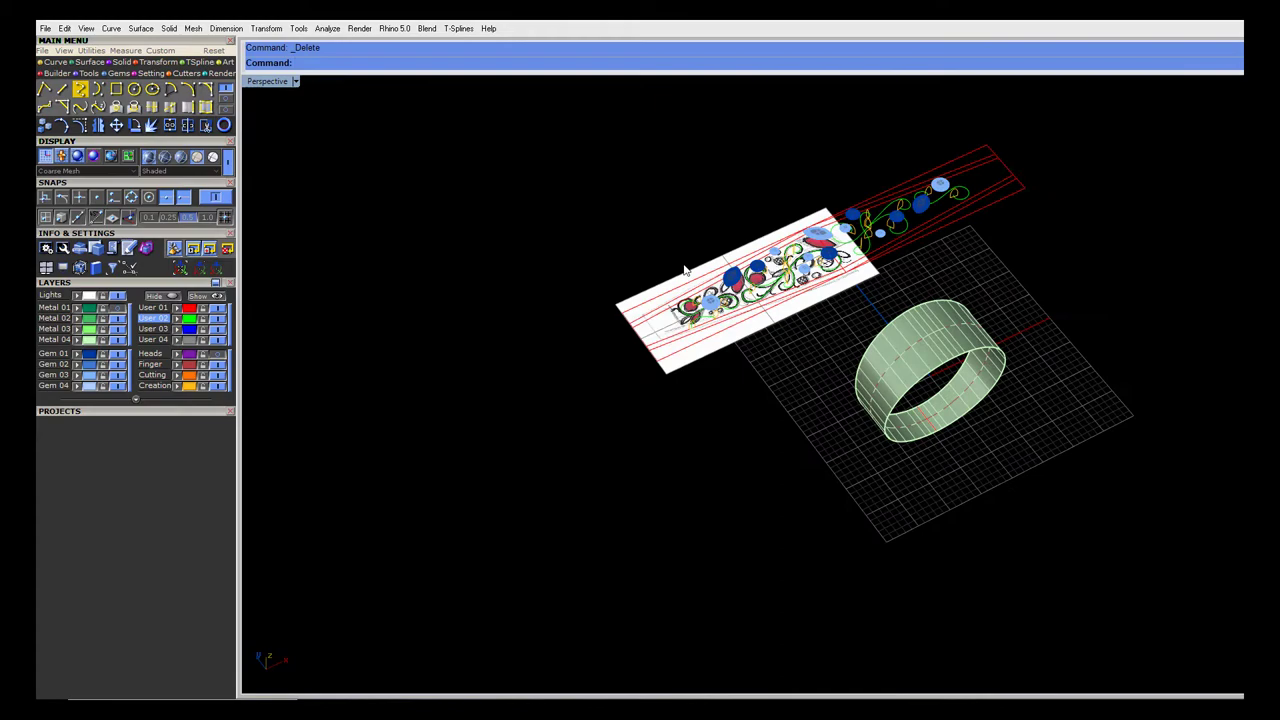
{"action": "scroll", "coordinate": [730, 258], "scroll_direction": "up", "scroll_amount": 6}
{"action": "scroll", "coordinate": [732, 256], "scroll_direction": "up", "scroll_amount": 2}
{"action": "double_click", "coordinate": [272, 81]}
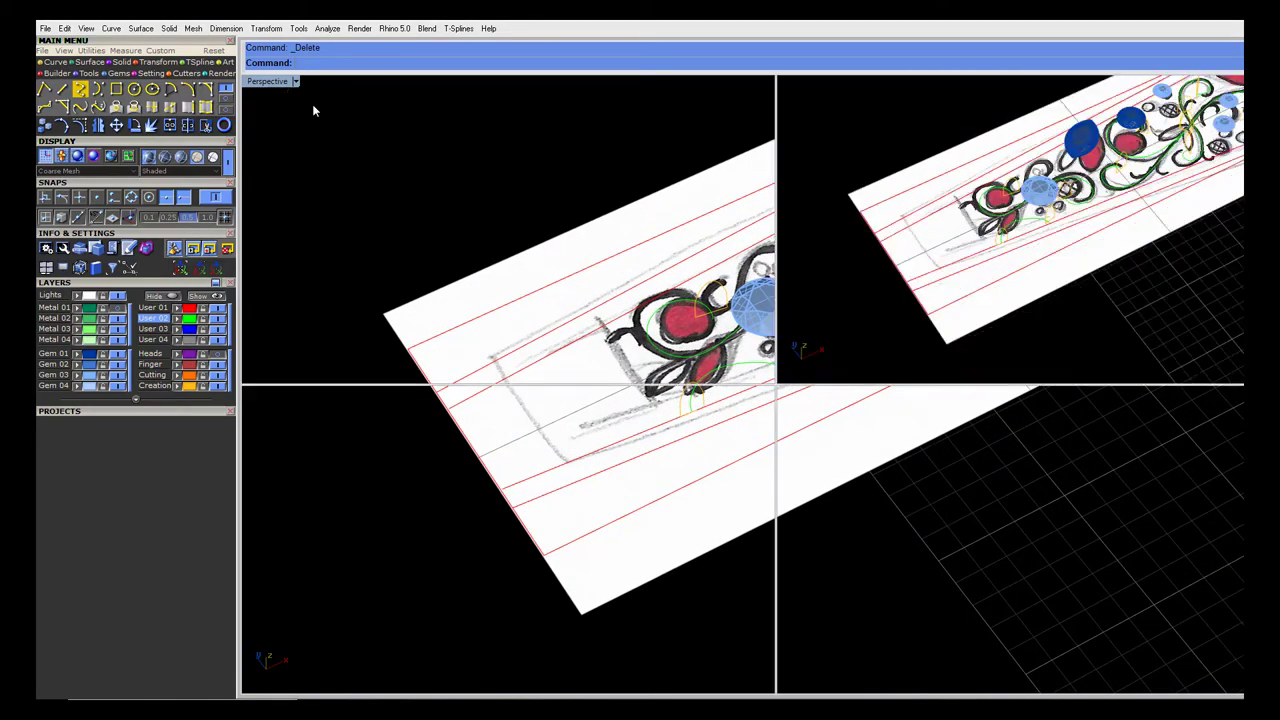
{"action": "scroll", "coordinate": [1043, 190], "scroll_direction": "up", "scroll_amount": 2}
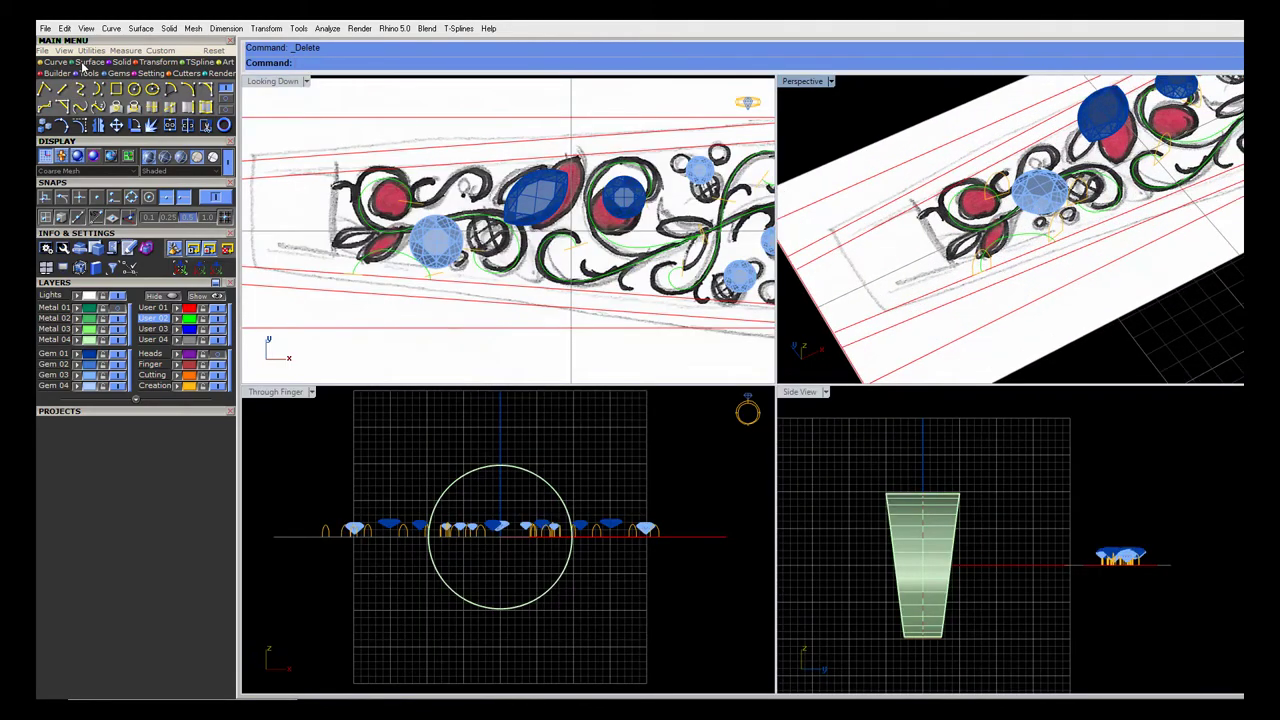
{"action": "right_click", "coordinate": [427, 164]}
{"action": "left_click", "coordinate": [965, 230]}
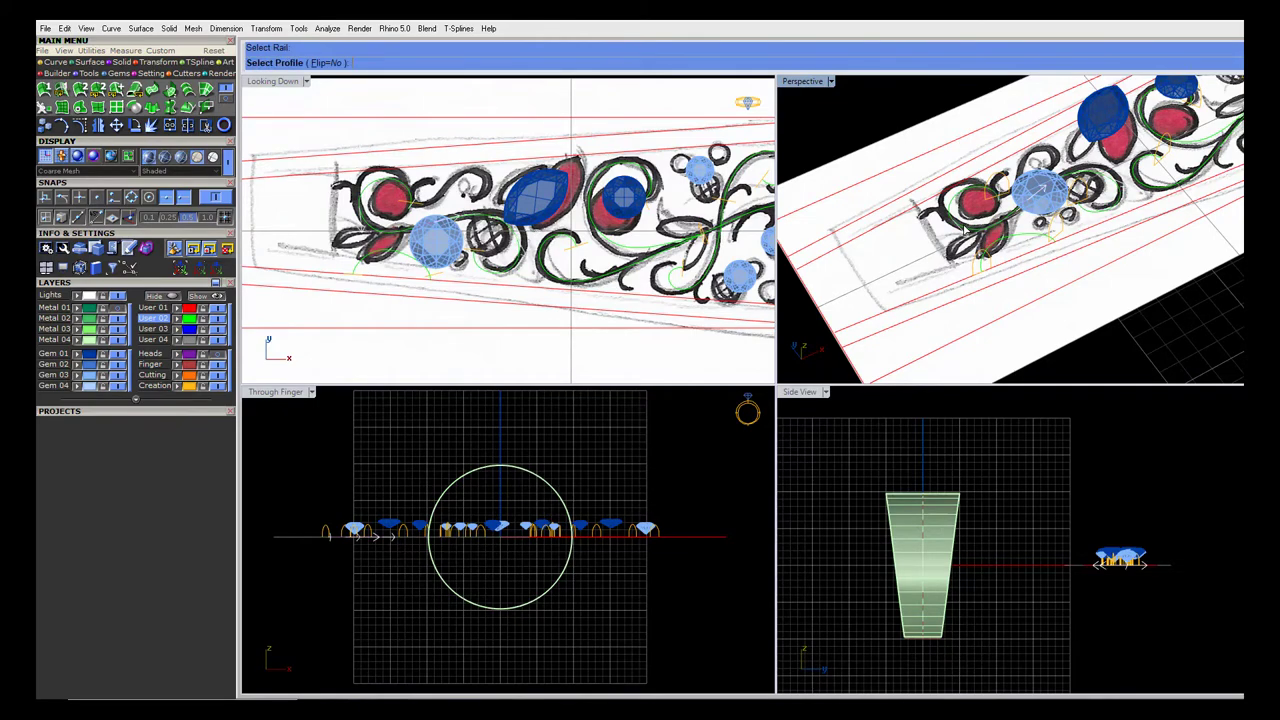
{"action": "scroll", "coordinate": [1030, 204], "scroll_direction": "up", "scroll_amount": 2}
{"action": "left_click", "coordinate": [998, 173]}
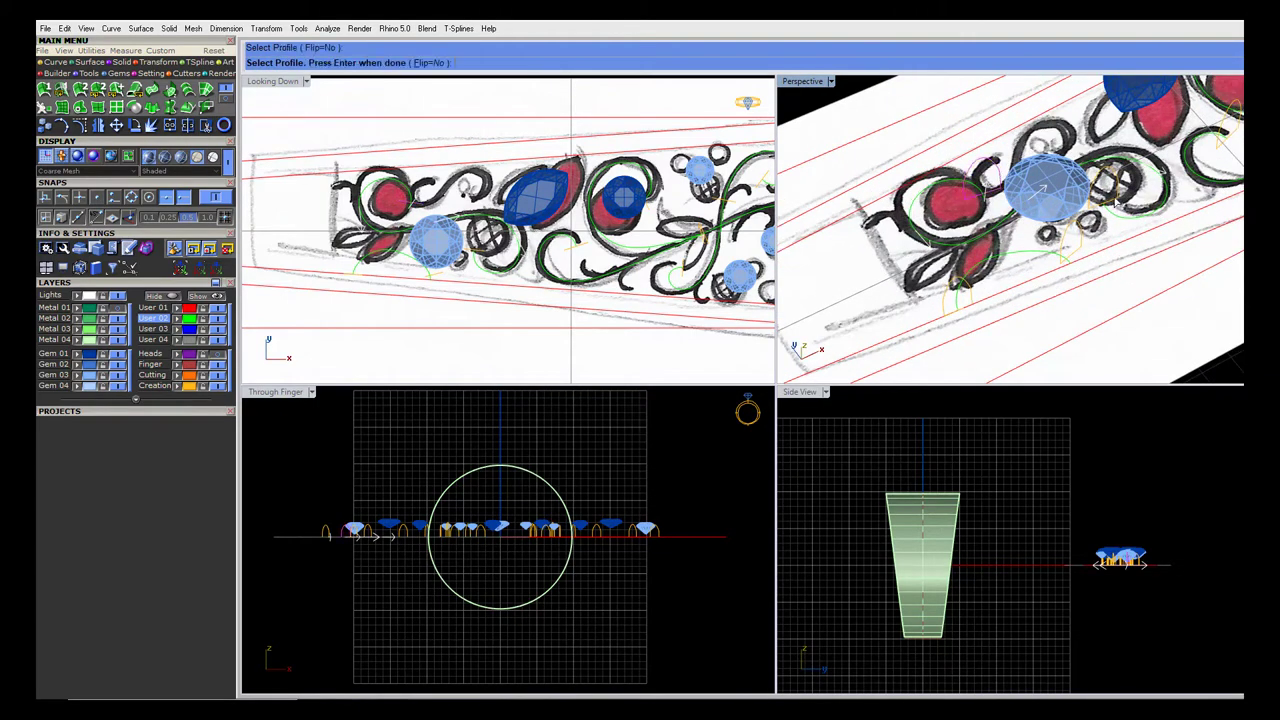
{"action": "key", "text": "Return"}
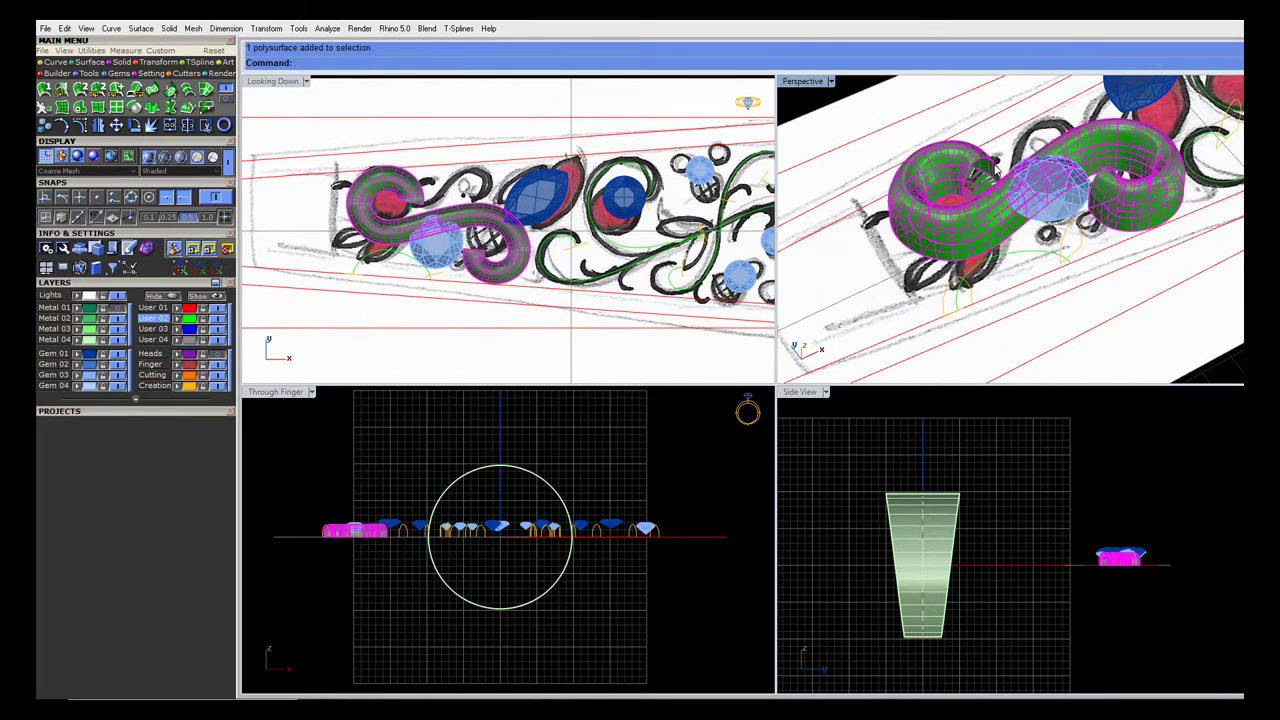
Add a profile end cap of about -0.34 to the scroll's open end beside the red round stone
{"action": "left_click", "coordinate": [997, 171]}
{"action": "left_click", "coordinate": [1036, 207]}
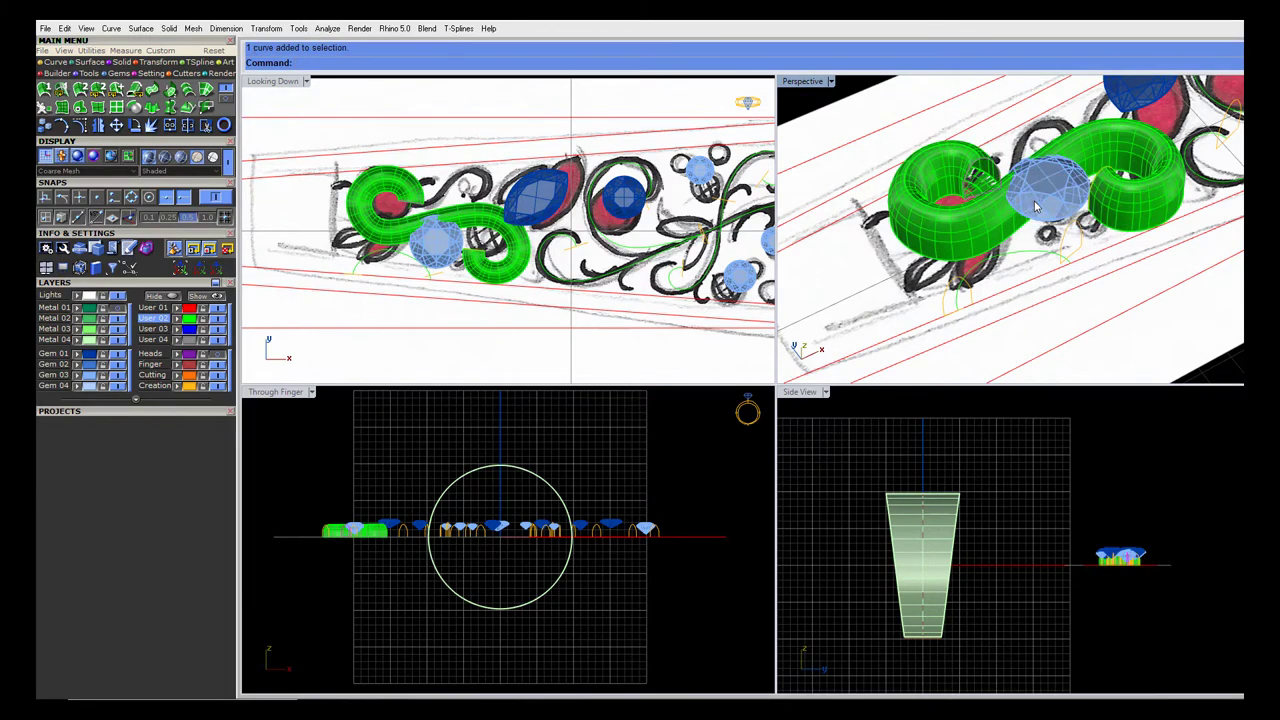
{"action": "key", "text": "F6"}
{"action": "left_click", "coordinate": [1061, 231]}
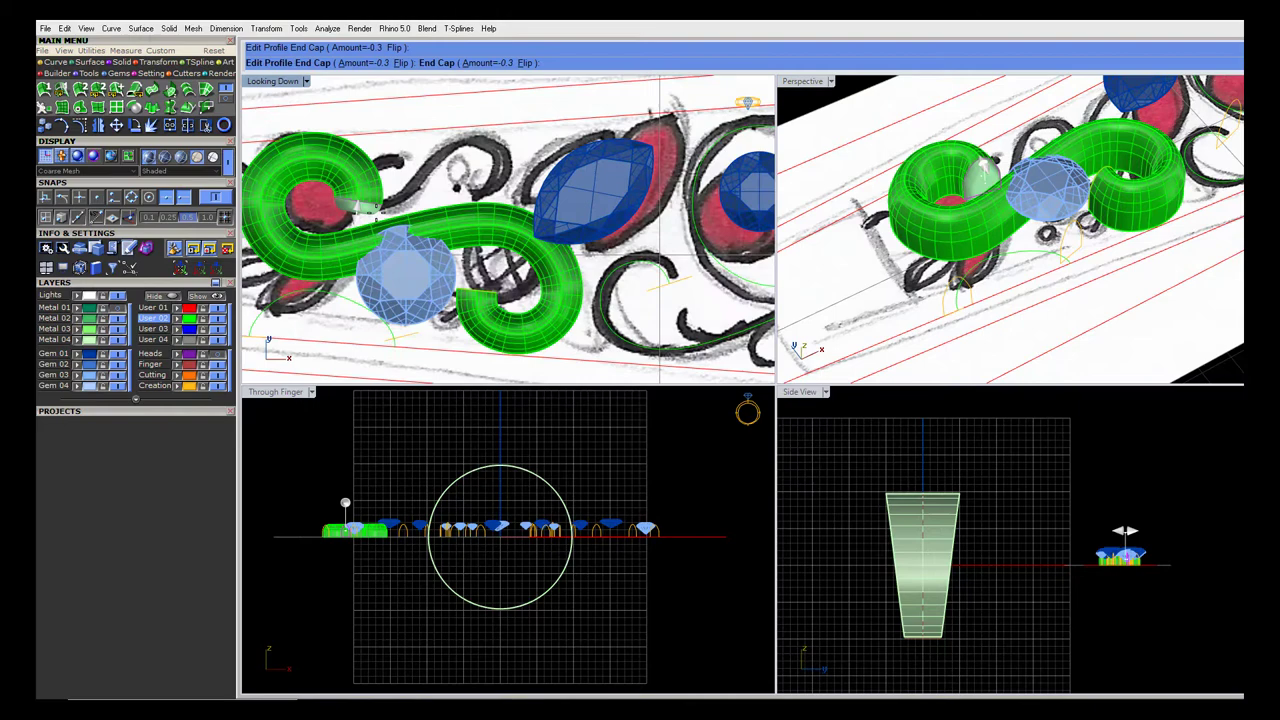
{"action": "left_click_drag", "start_coordinate": [353, 212], "coordinate": [353, 216]}
{"action": "key", "text": "Return"}
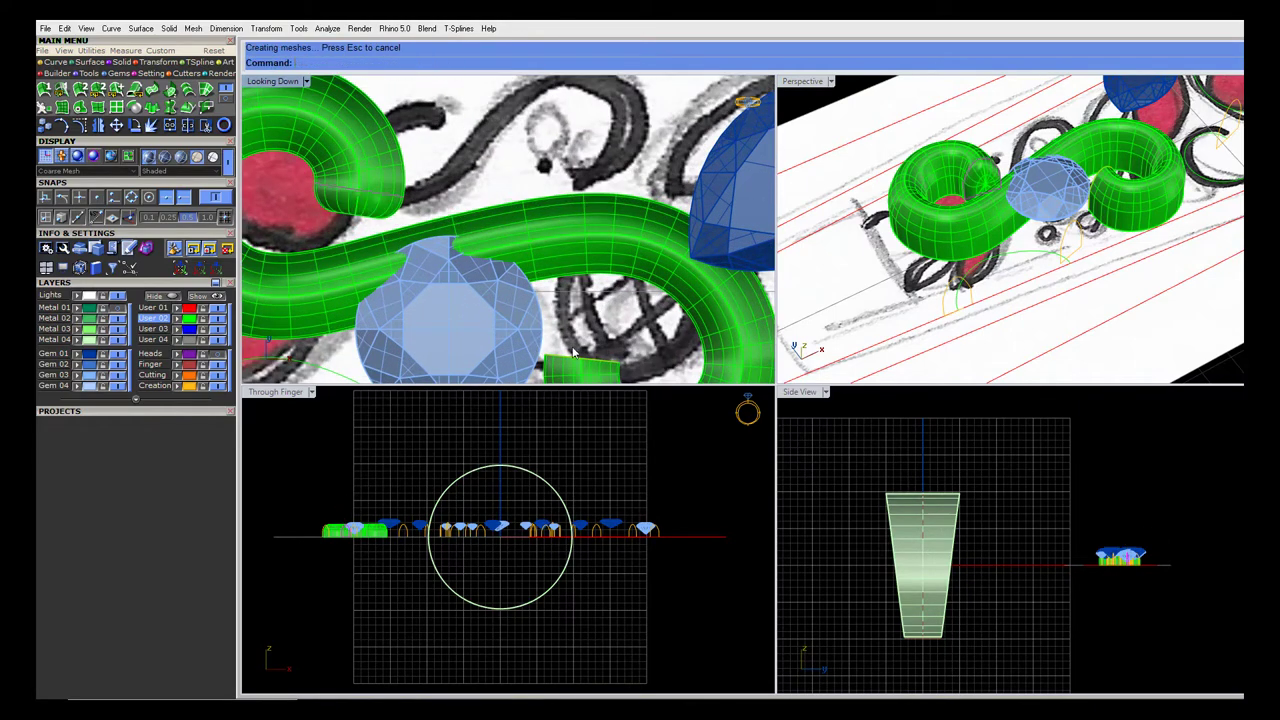
Cap the scroll's other open end with a profile end cap, flipping it to an amount of 0.335726
{"action": "scroll", "coordinate": [1102, 182], "scroll_direction": "up", "scroll_amount": 5}
{"action": "left_click", "coordinate": [1102, 170]}
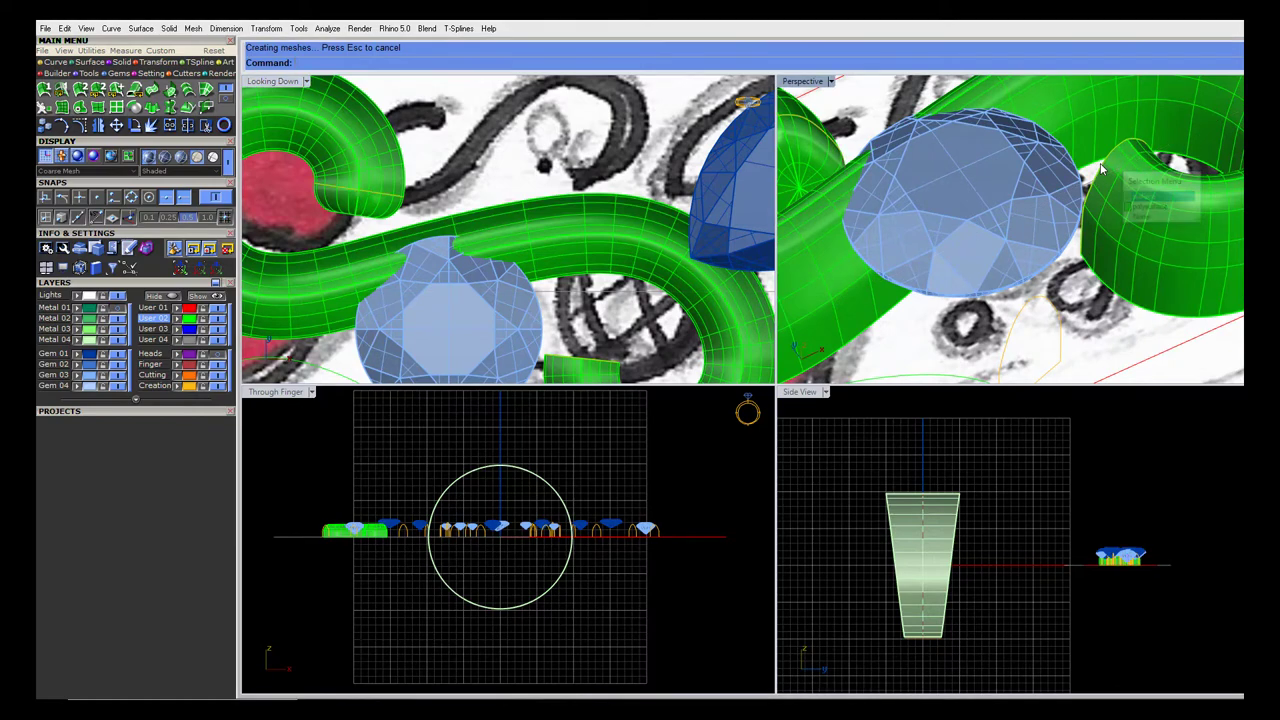
{"action": "left_click", "coordinate": [1145, 200]}
{"action": "key", "text": "Return"}
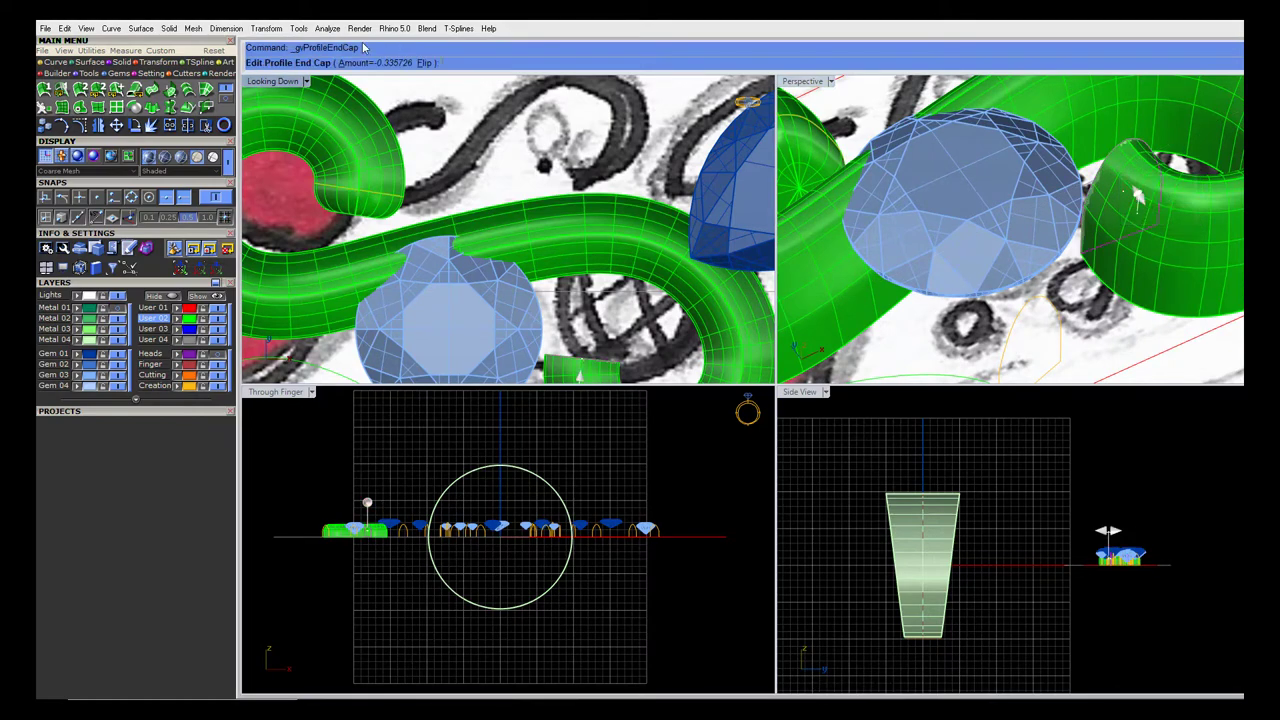
{"action": "left_click", "coordinate": [427, 63]}
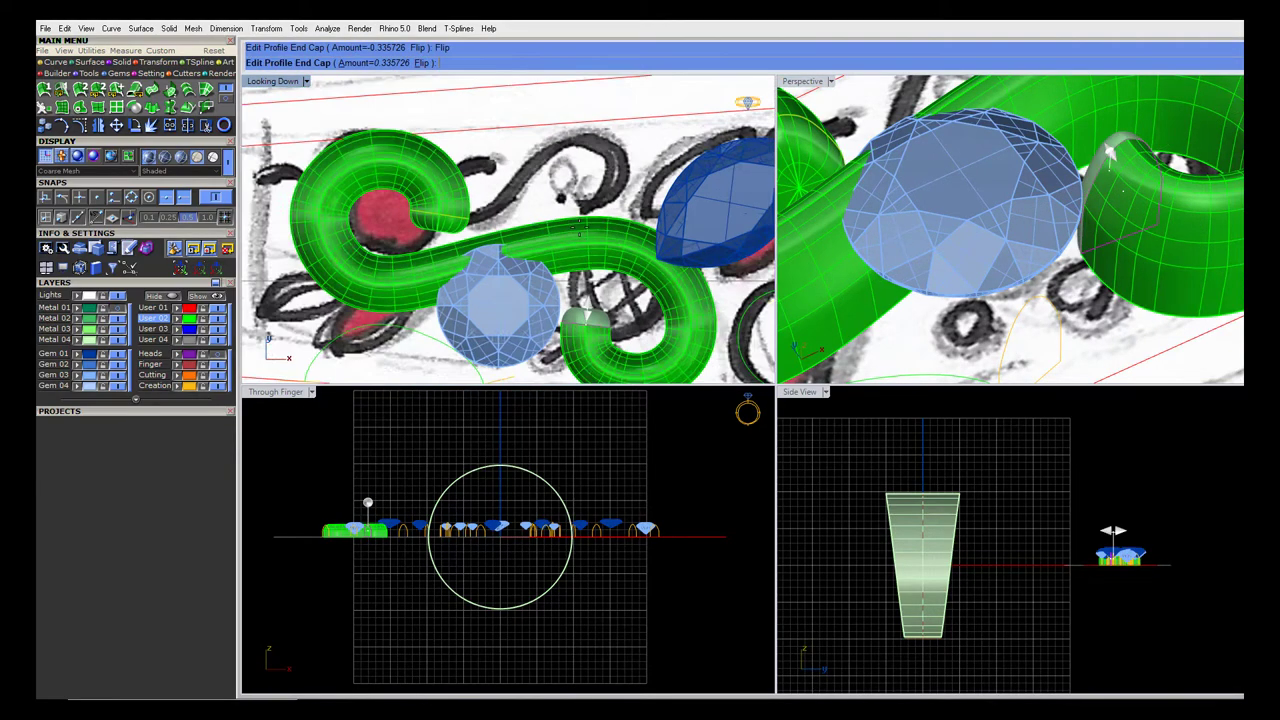
{"action": "key", "text": "Return"}
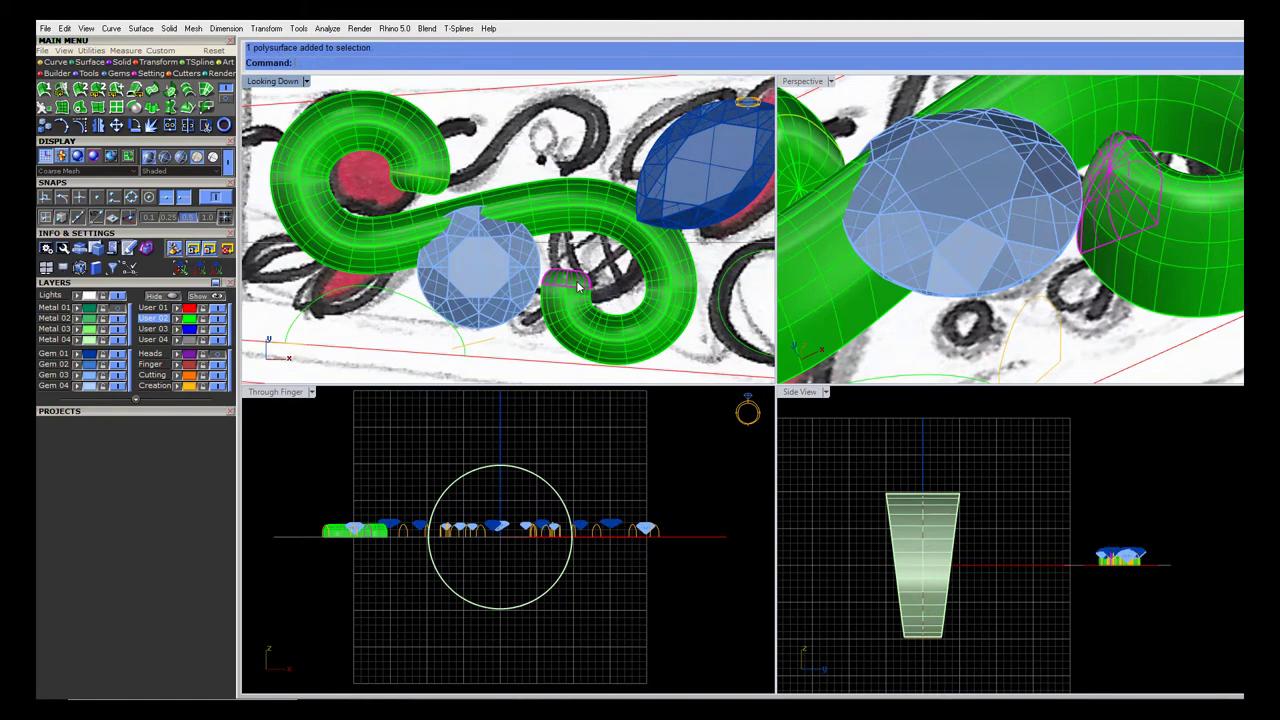
Move the capped scroll to the Metal 02 layer and show the Metal 01 layer
{"action": "left_click", "coordinate": [570, 308]}
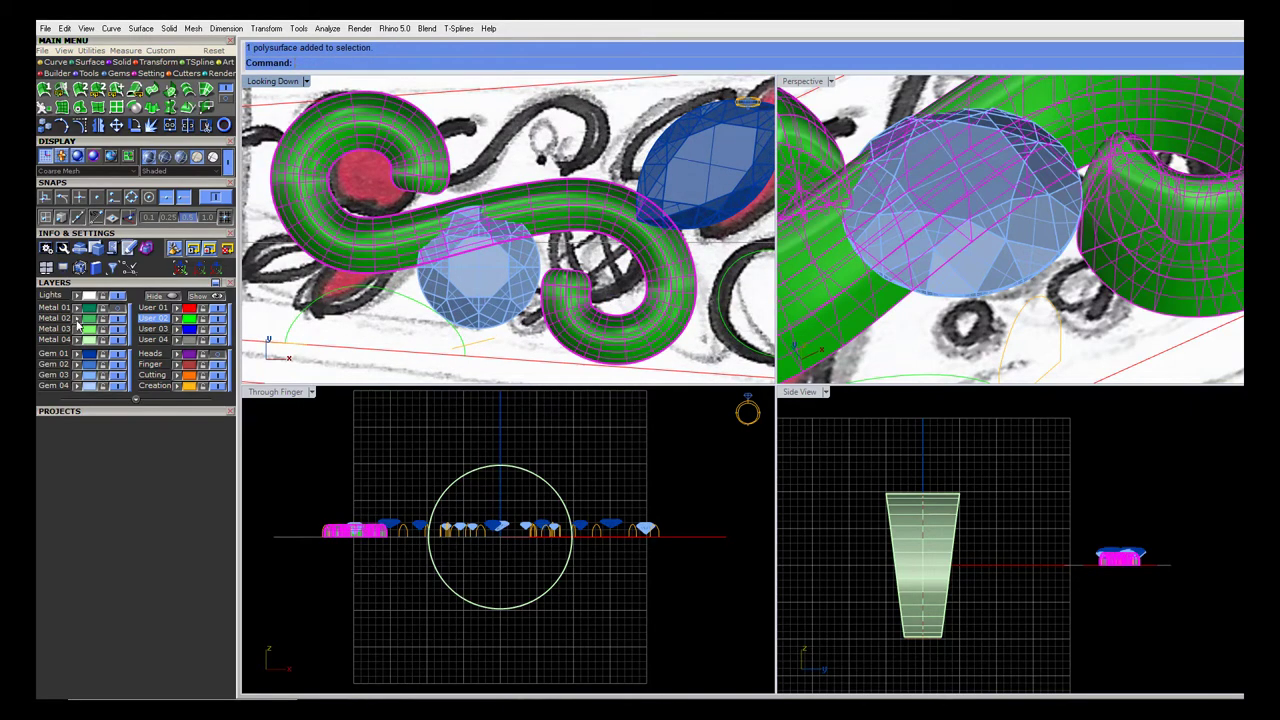
{"action": "scroll", "coordinate": [395, 197], "scroll_direction": "down", "scroll_amount": 5}
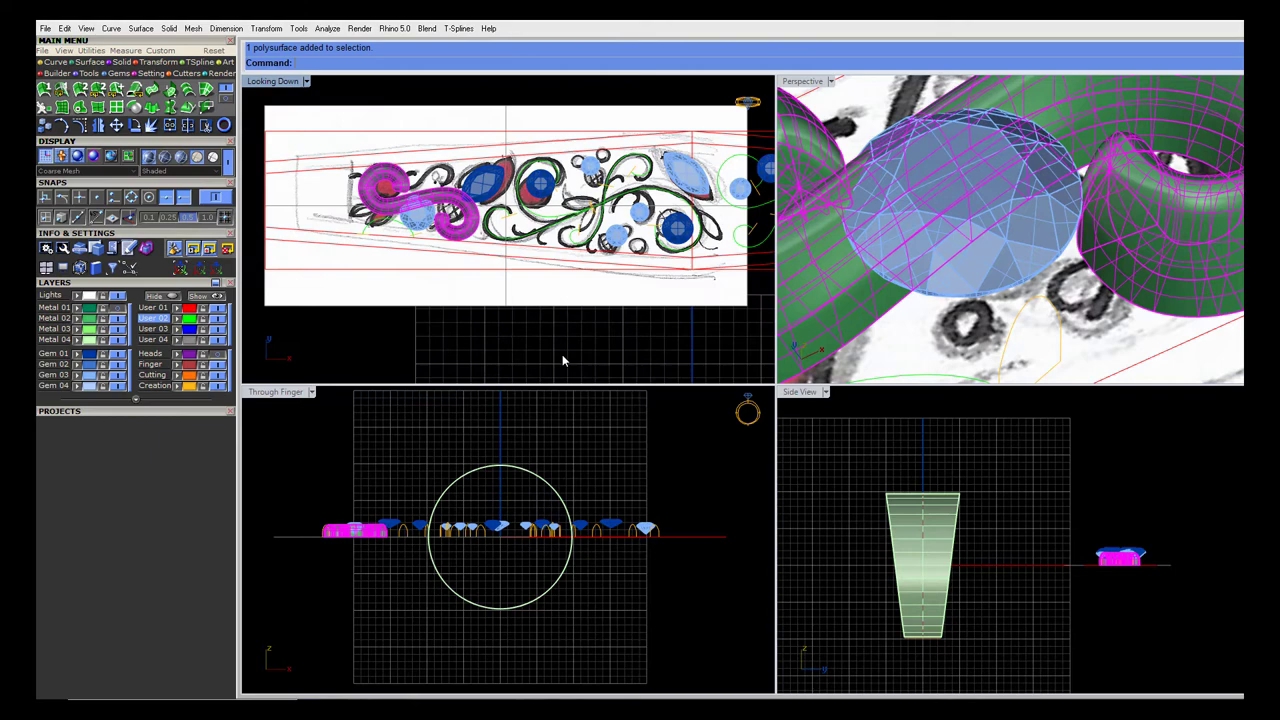
{"action": "key", "text": "Escape"}
{"action": "left_click", "coordinate": [118, 310]}
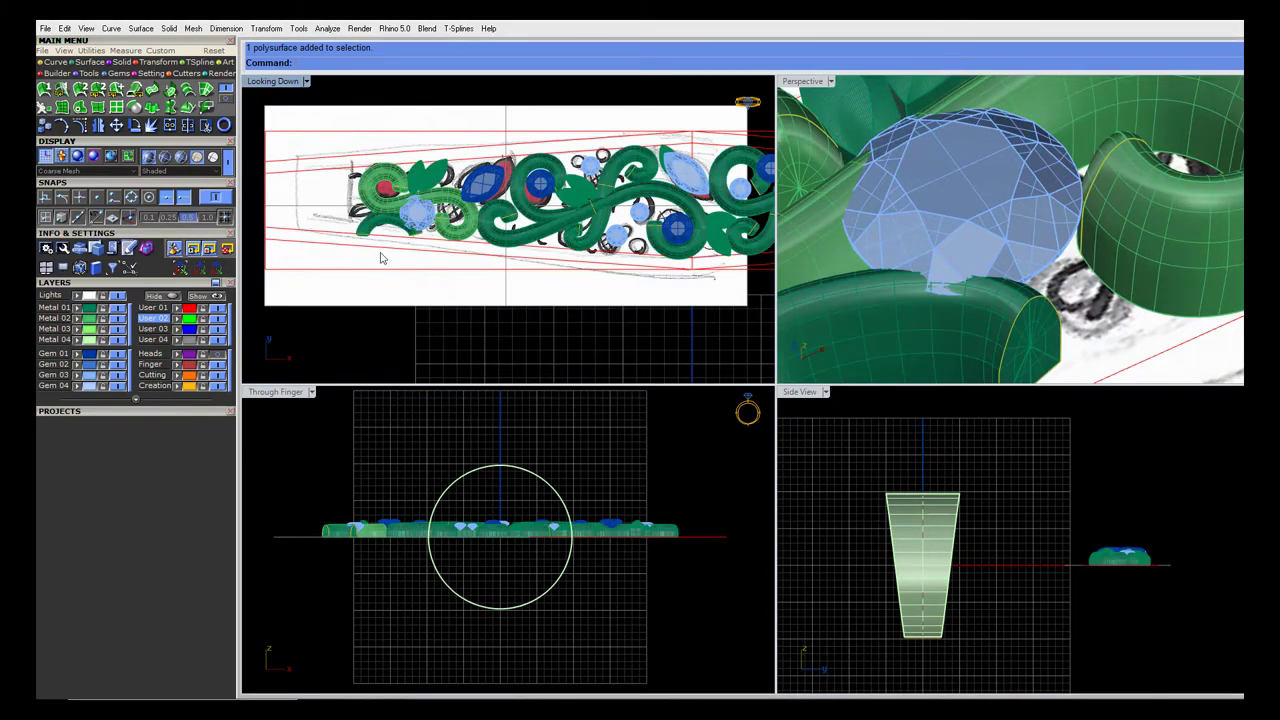
Reassign the capped scroll to the Metal 01 layer with the other scrolls and leaves
{"action": "scroll", "coordinate": [393, 191], "scroll_direction": "up", "scroll_amount": 5}
{"action": "left_click", "coordinate": [418, 195]}
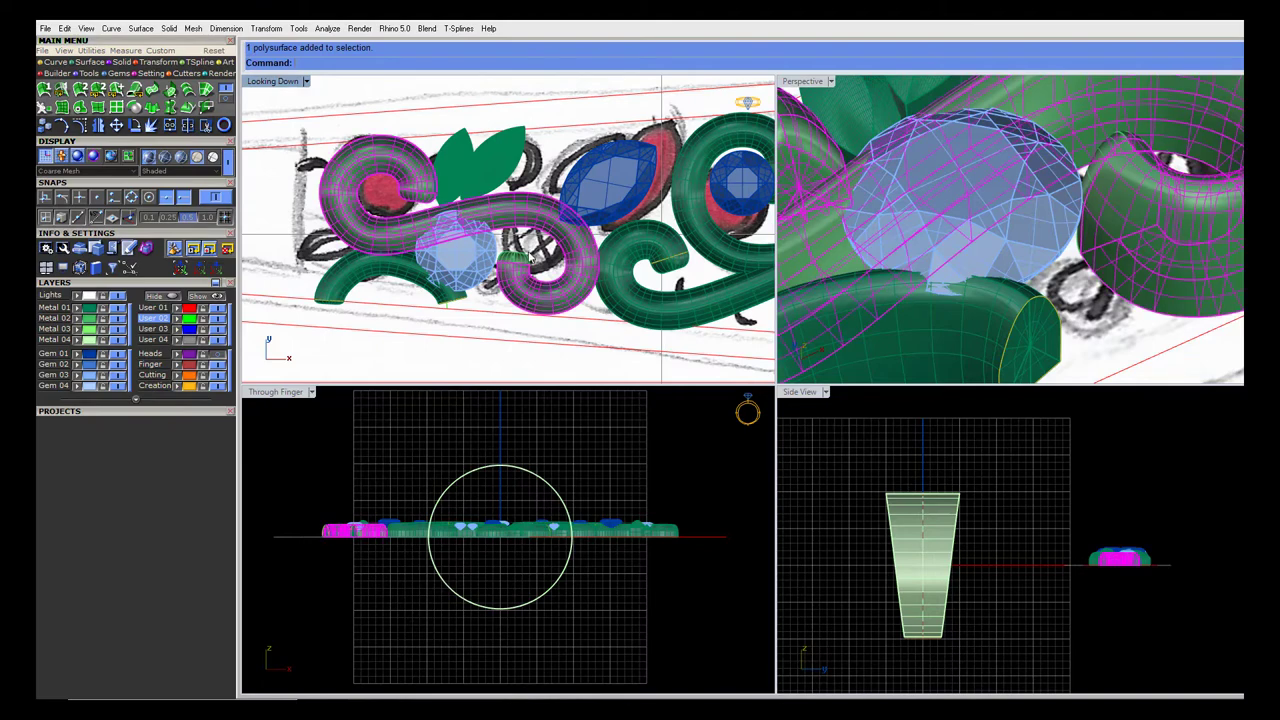
{"action": "key", "text": "Escape"}
{"action": "scroll", "coordinate": [534, 362], "scroll_direction": "down", "scroll_amount": 6}
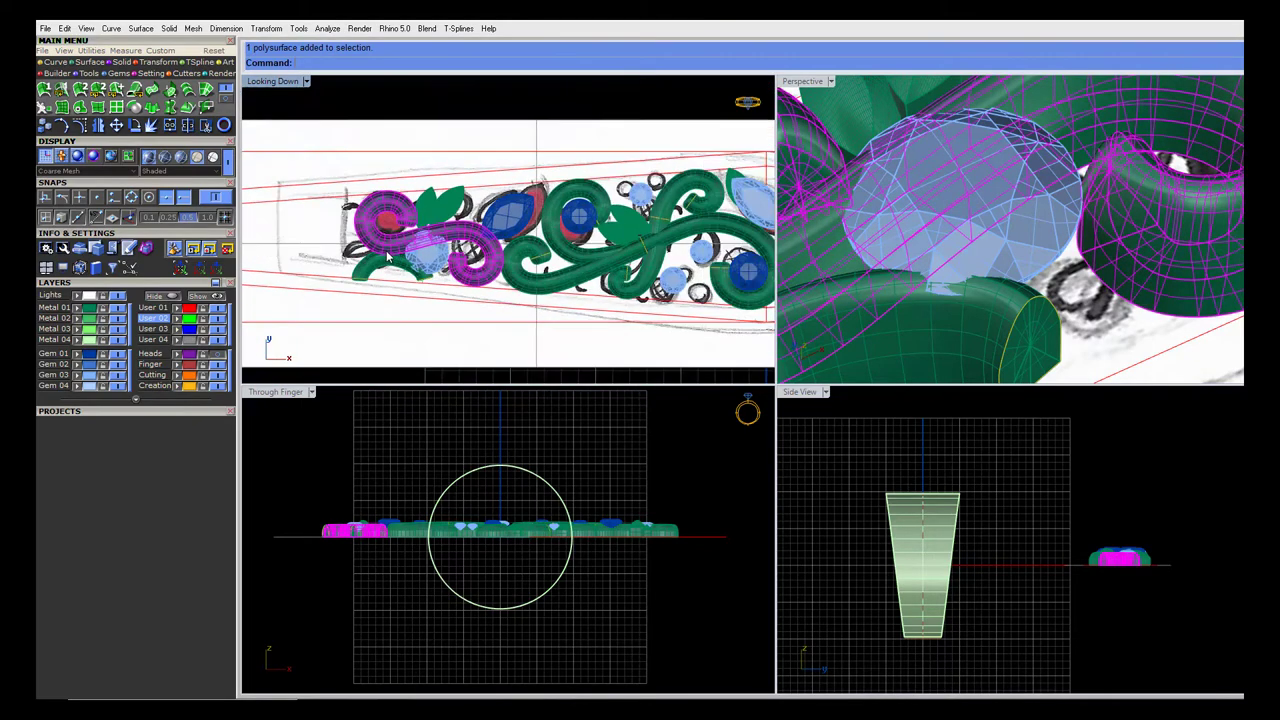
Show the Heads layer with the gem bezels and enlarge the perspective view
{"action": "left_click", "coordinate": [218, 354]}
{"action": "double_click", "coordinate": [800, 83]}
{"action": "scroll", "coordinate": [851, 340], "scroll_direction": "down", "scroll_amount": 8}
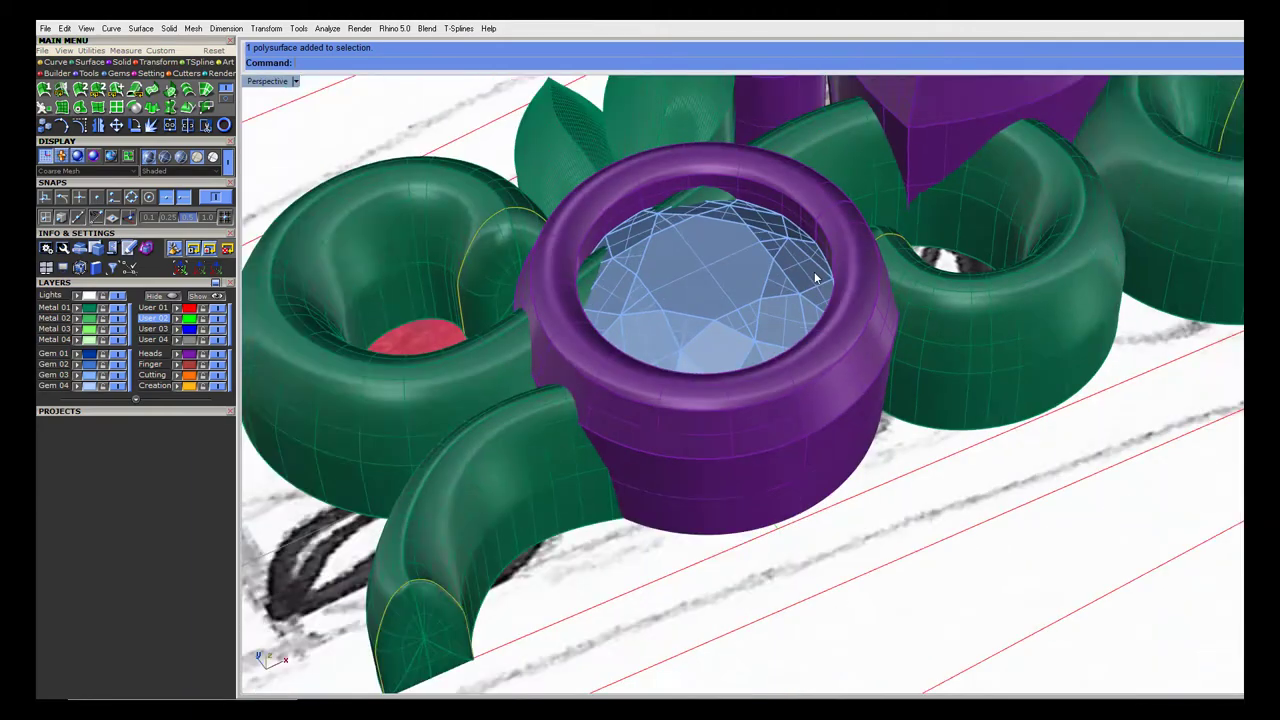
Examine the assembled flat pattern of scrolls, leaves, gems and bezels from above and from the side
{"action": "right_click_drag", "start_coordinate": [851, 340], "coordinate": [882, 404]}
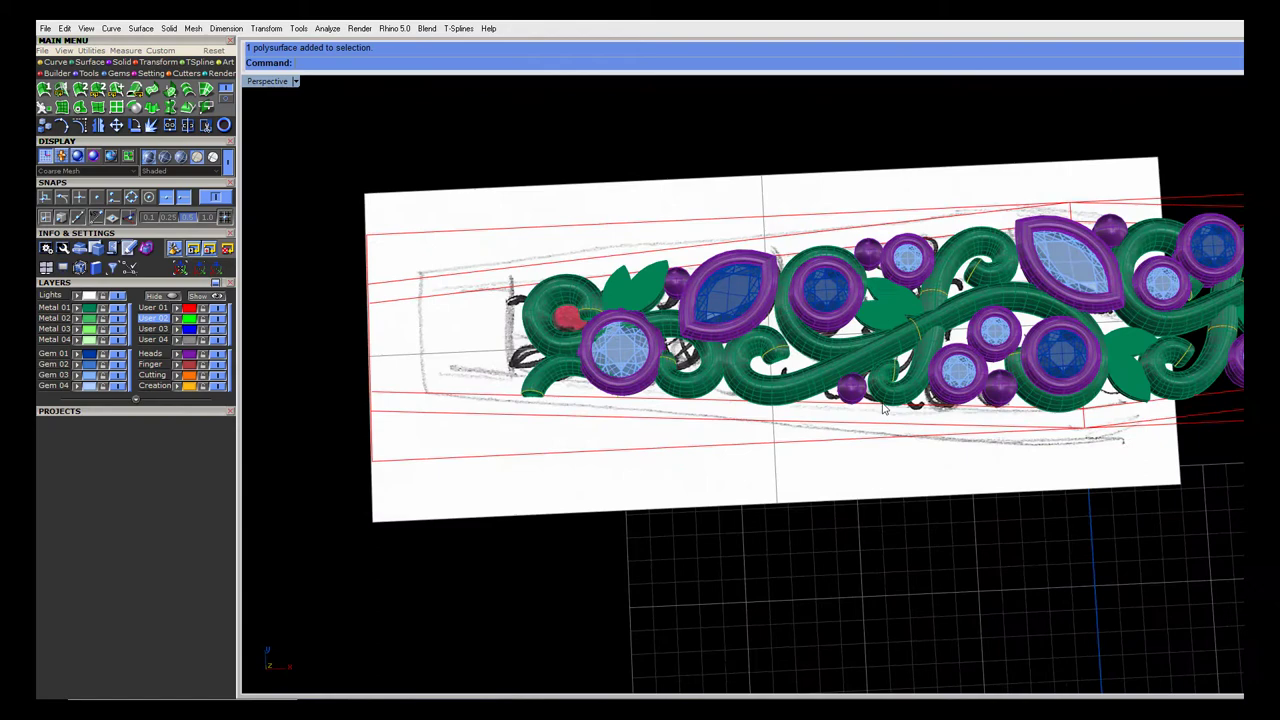
{"action": "scroll", "coordinate": [775, 393], "scroll_direction": "down", "scroll_amount": 6}
{"action": "scroll", "coordinate": [1050, 366], "scroll_direction": "up", "scroll_amount": 4}
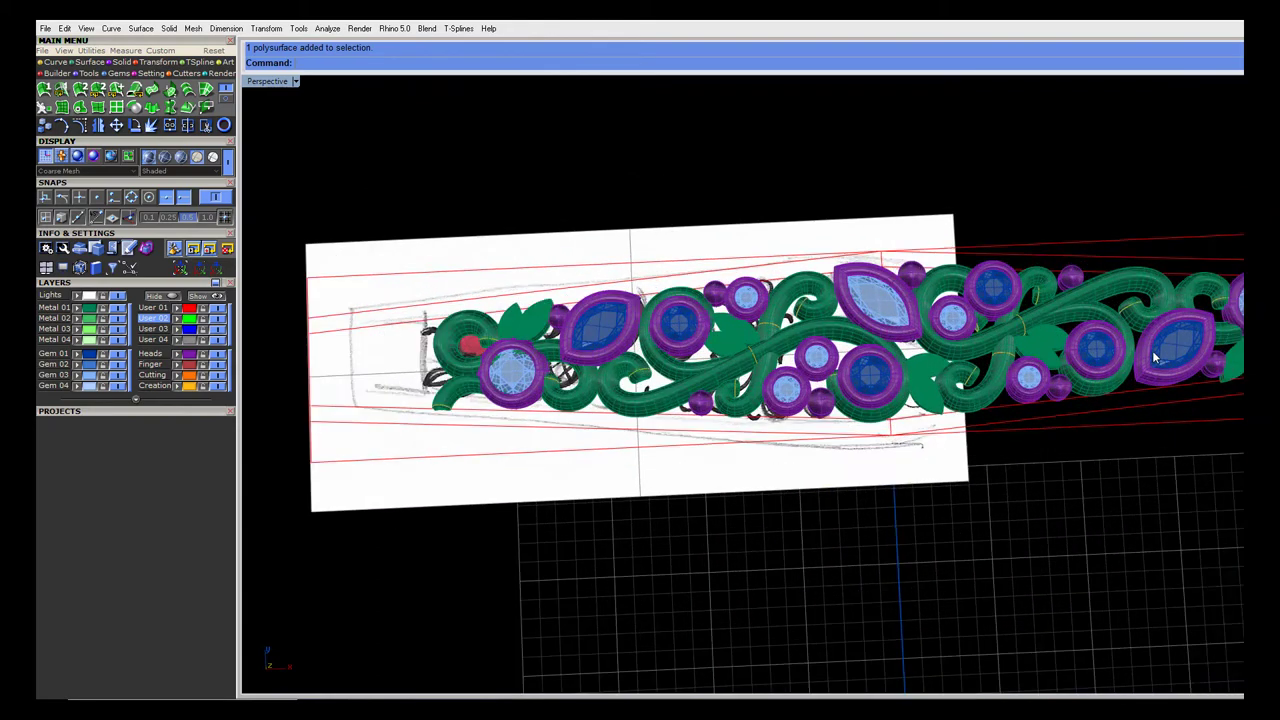
{"action": "double_click", "coordinate": [274, 82]}
{"action": "scroll", "coordinate": [545, 270], "scroll_direction": "down", "scroll_amount": 3}
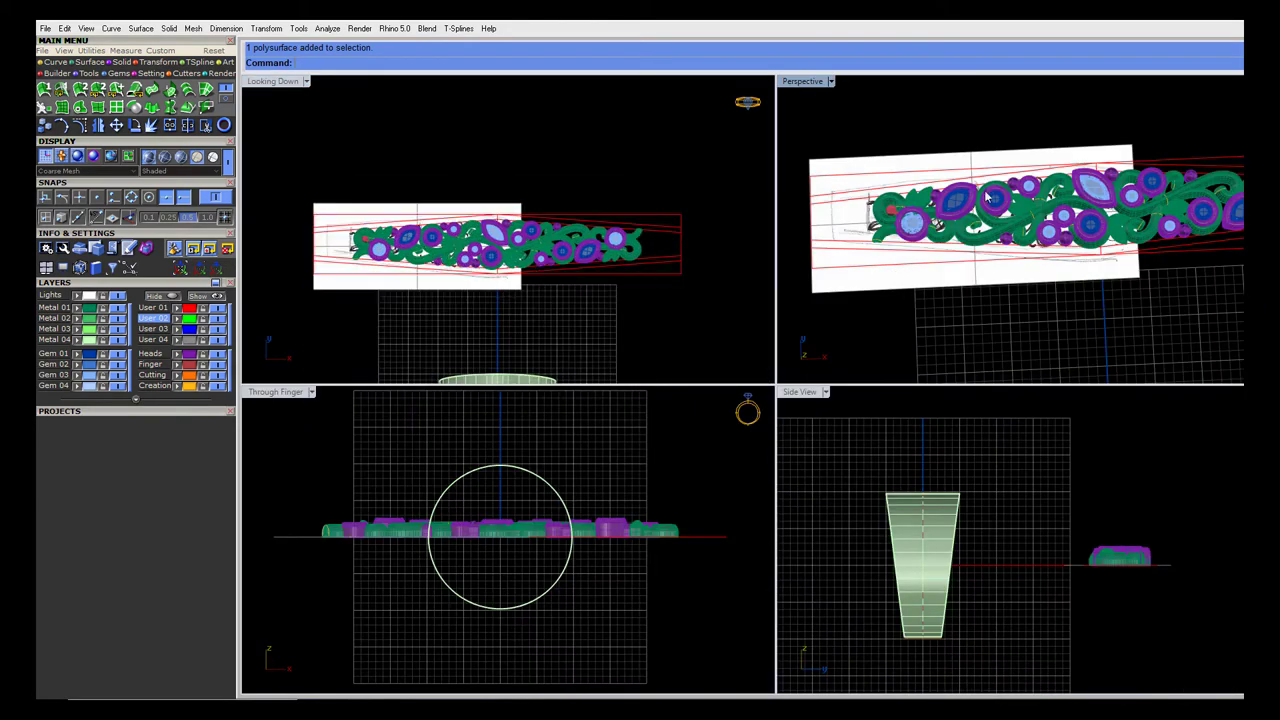
{"action": "right_click_drag", "start_coordinate": [987, 197], "coordinate": [1080, 137]}
{"action": "scroll", "coordinate": [1093, 235], "scroll_direction": "up", "scroll_amount": 3}
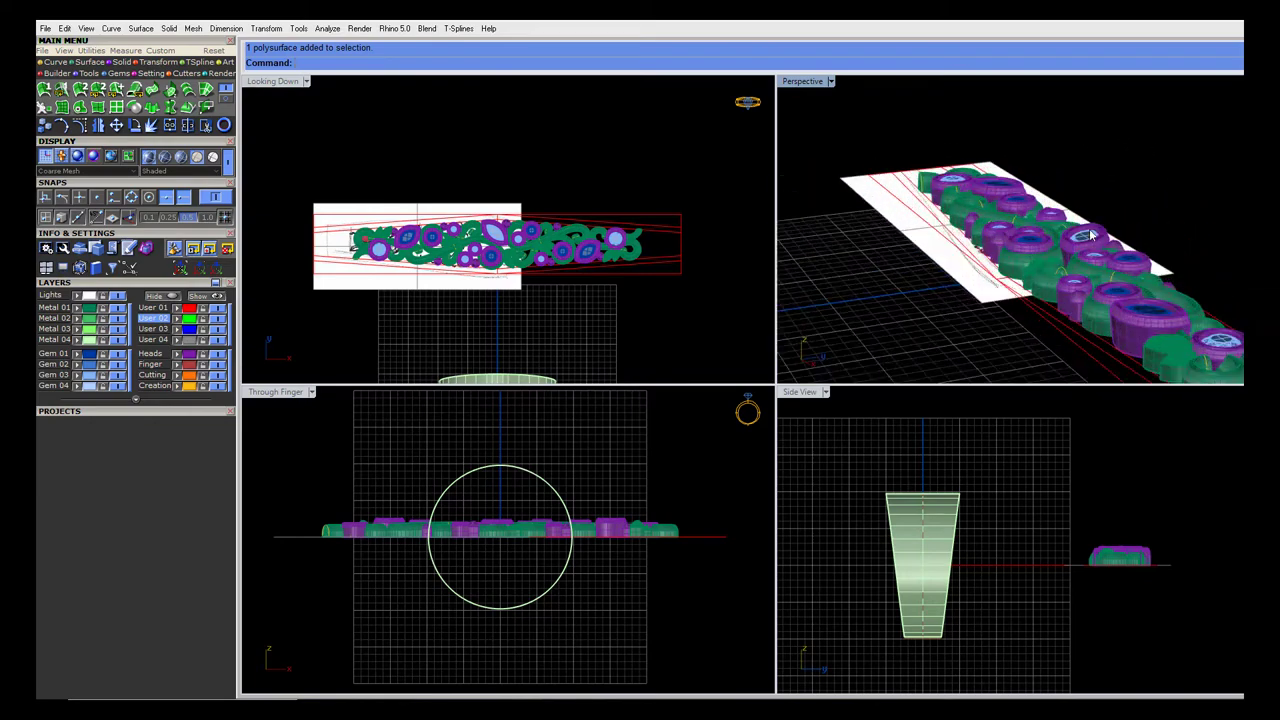
{"action": "right_click_drag", "start_coordinate": [1093, 235], "coordinate": [1176, 82]}
{"action": "scroll", "coordinate": [1091, 169], "scroll_direction": "down", "scroll_amount": 6}
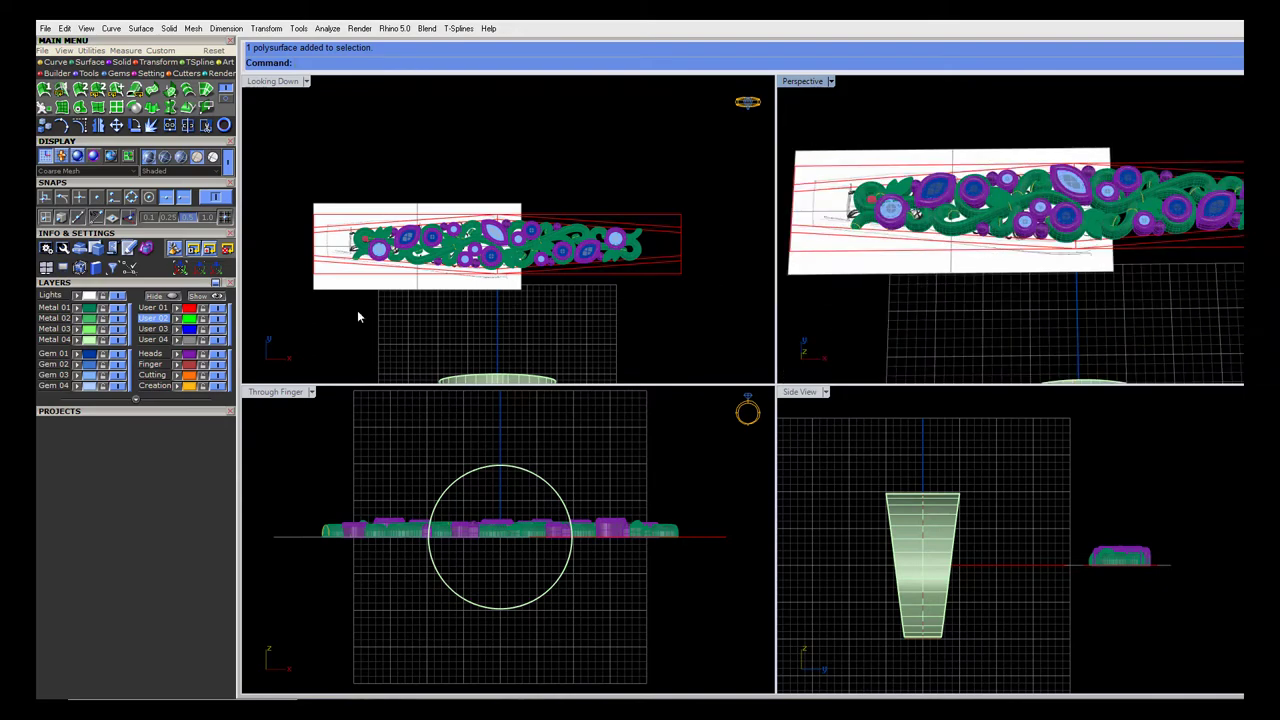
Build a planar surface from the outer red rectangle around the pattern on the Metal 04 layer
{"action": "right_click_drag", "start_coordinate": [472, 308], "coordinate": [435, 242]}
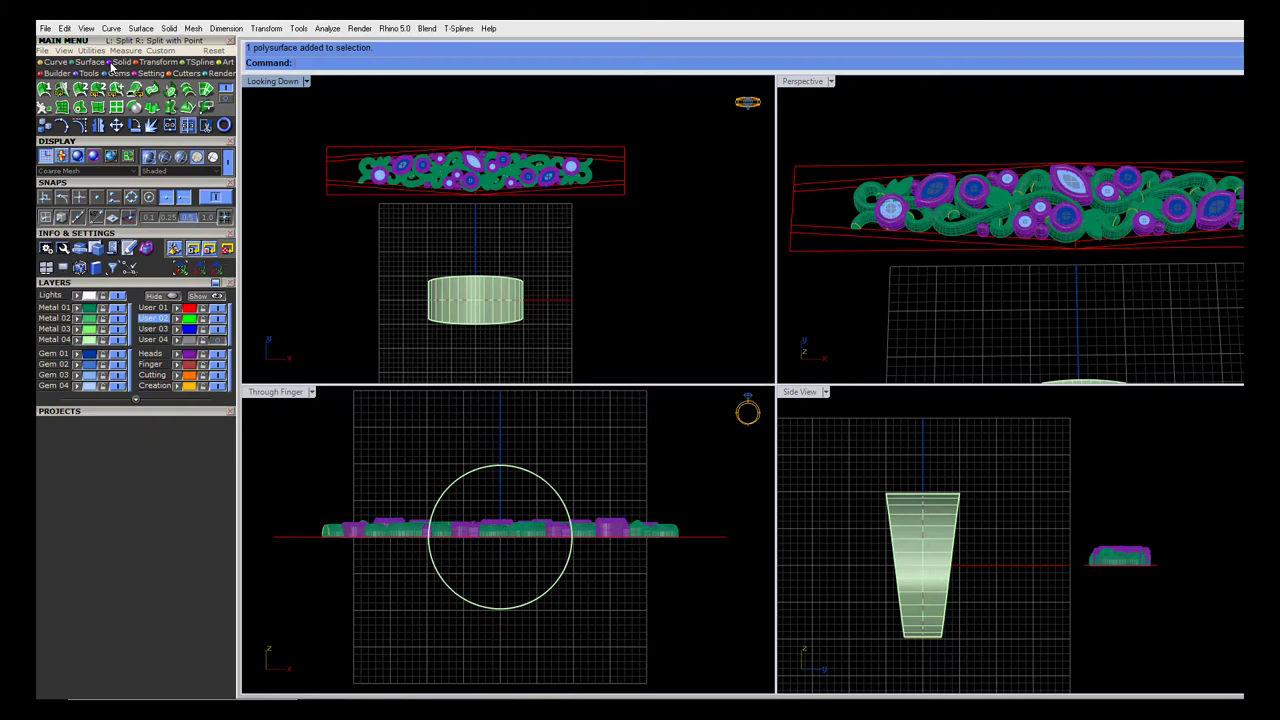
{"action": "left_click", "coordinate": [80, 107]}
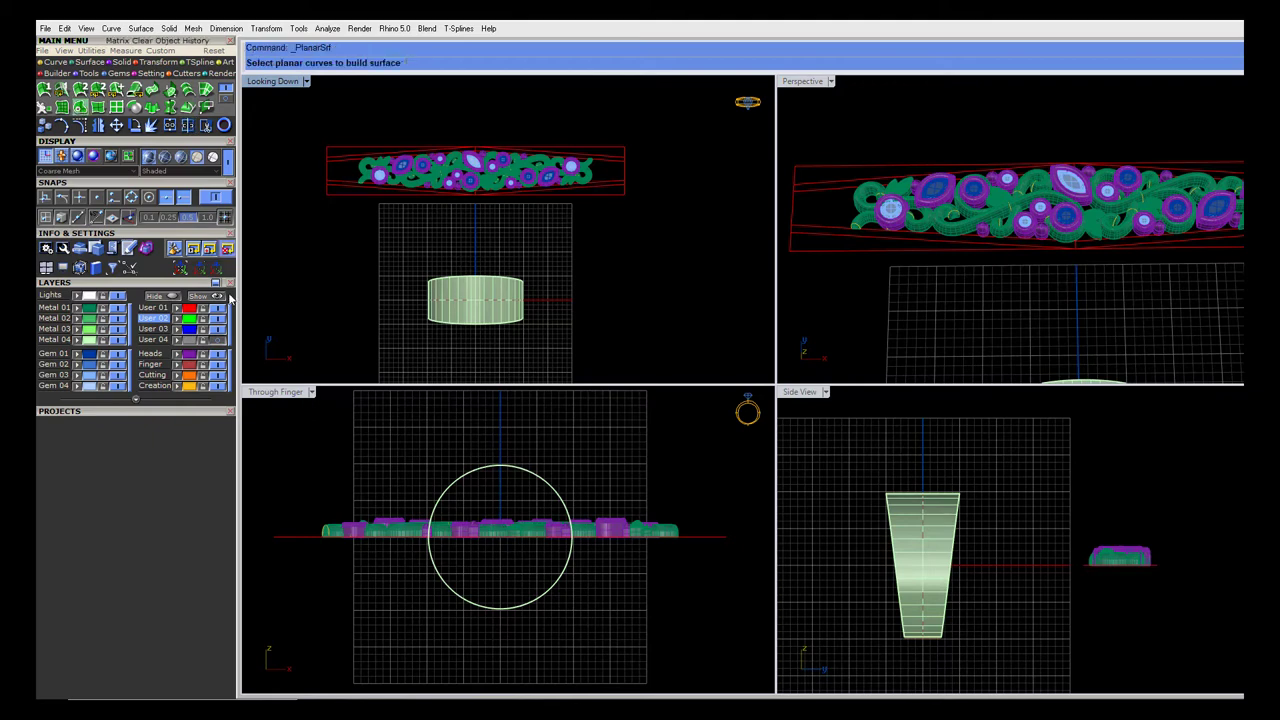
{"action": "left_click", "coordinate": [55, 339]}
{"action": "left_click", "coordinate": [345, 150]}
{"action": "key", "text": "Return"}
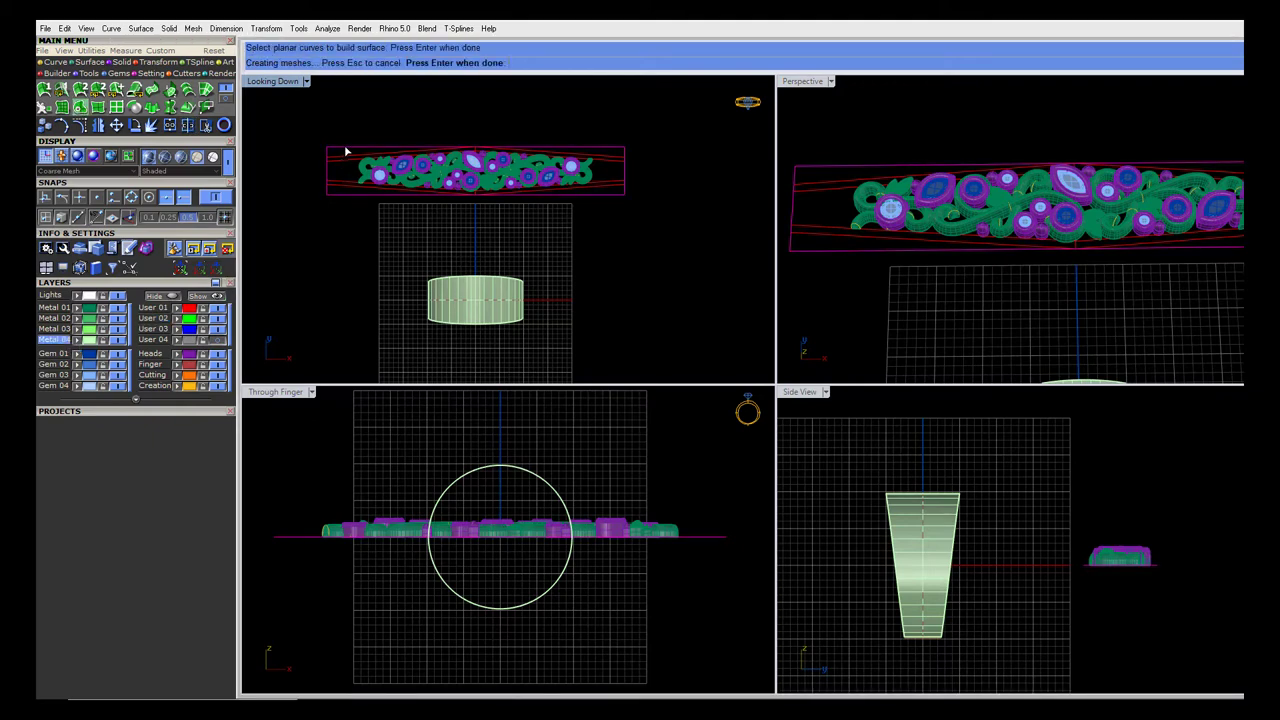
Flow a non-rigid copy of the Metal 01 scrolls and leaves from the planar base surface onto the tapered ring band surface
{"action": "double_click", "coordinate": [810, 82]}
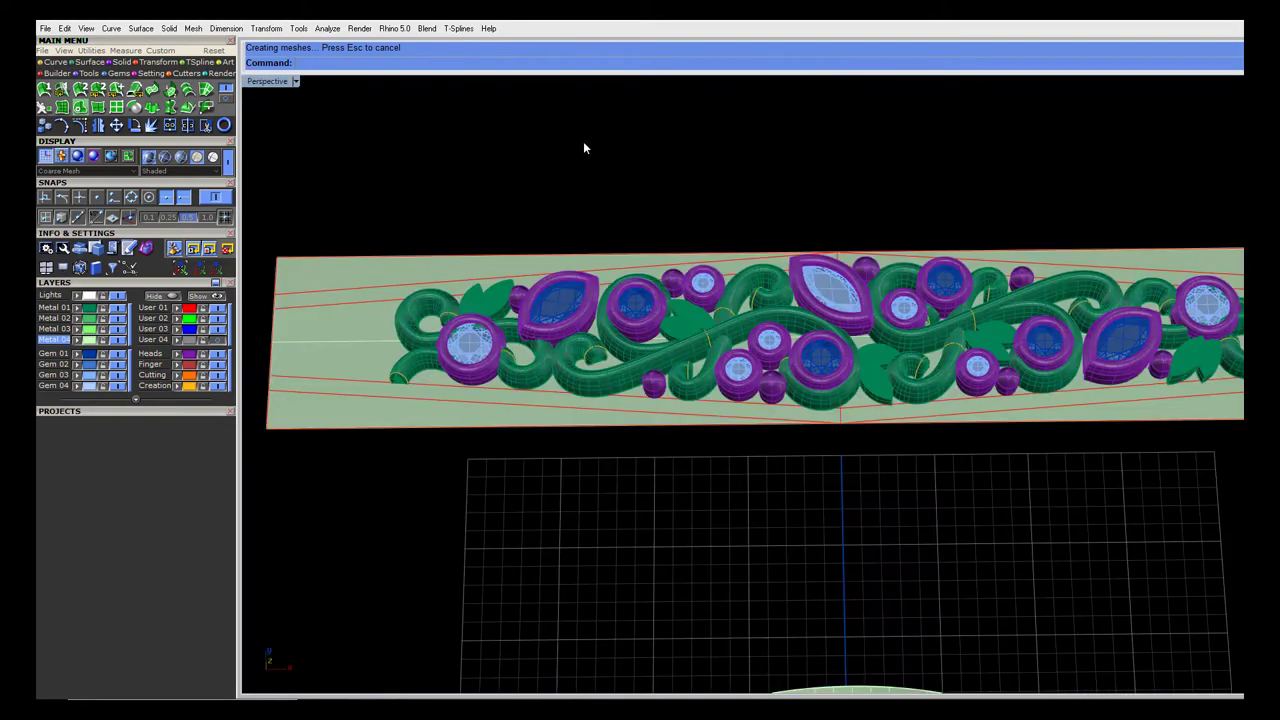
{"action": "right_click_drag", "start_coordinate": [583, 141], "coordinate": [678, 265]}
{"action": "scroll", "coordinate": [590, 215], "scroll_direction": "up", "scroll_amount": 2}
{"action": "right_click_drag", "start_coordinate": [773, 384], "coordinate": [772, 395]}
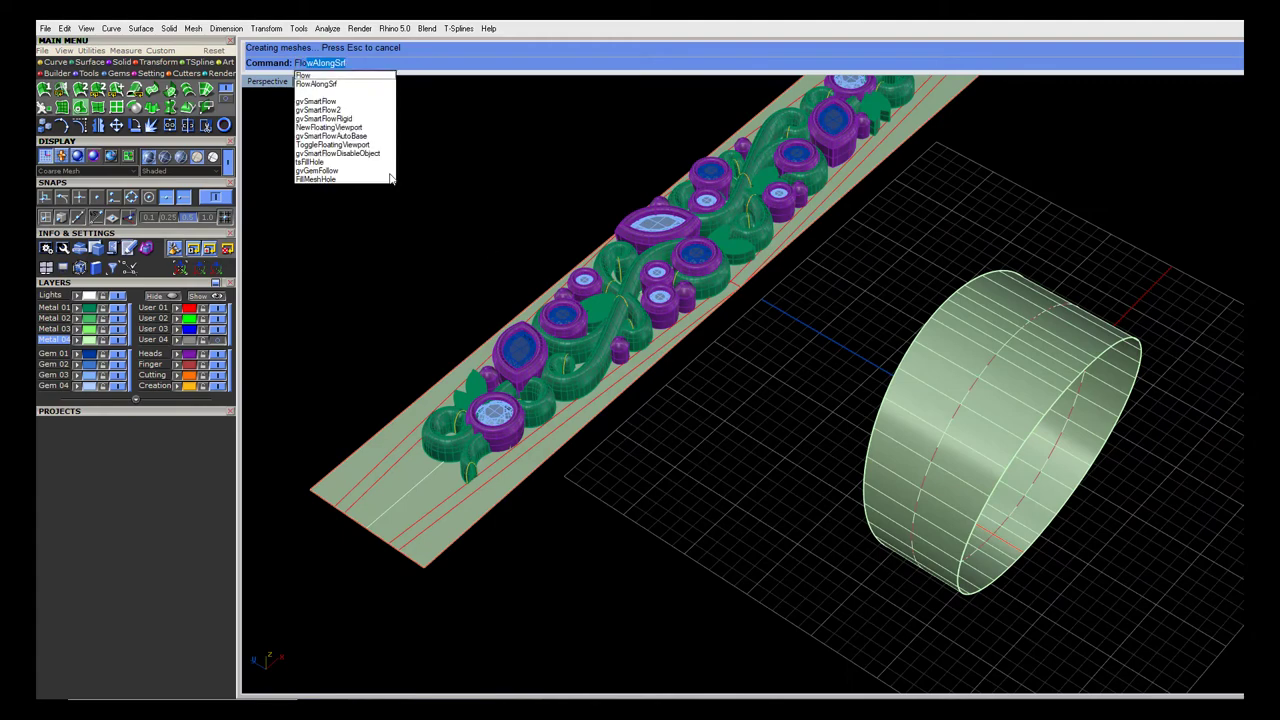
{"action": "left_click", "coordinate": [365, 112]}
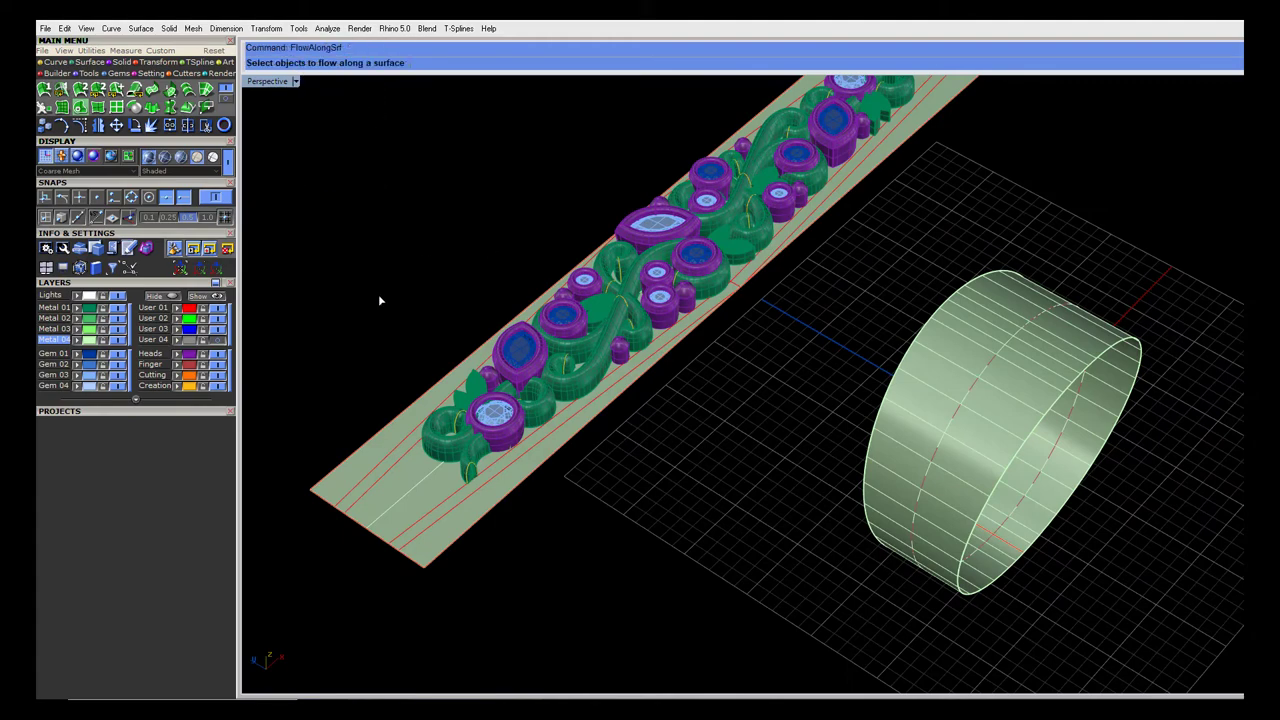
{"action": "left_click", "coordinate": [92, 313]}
{"action": "scroll", "coordinate": [564, 431], "scroll_direction": "down", "scroll_amount": 2}
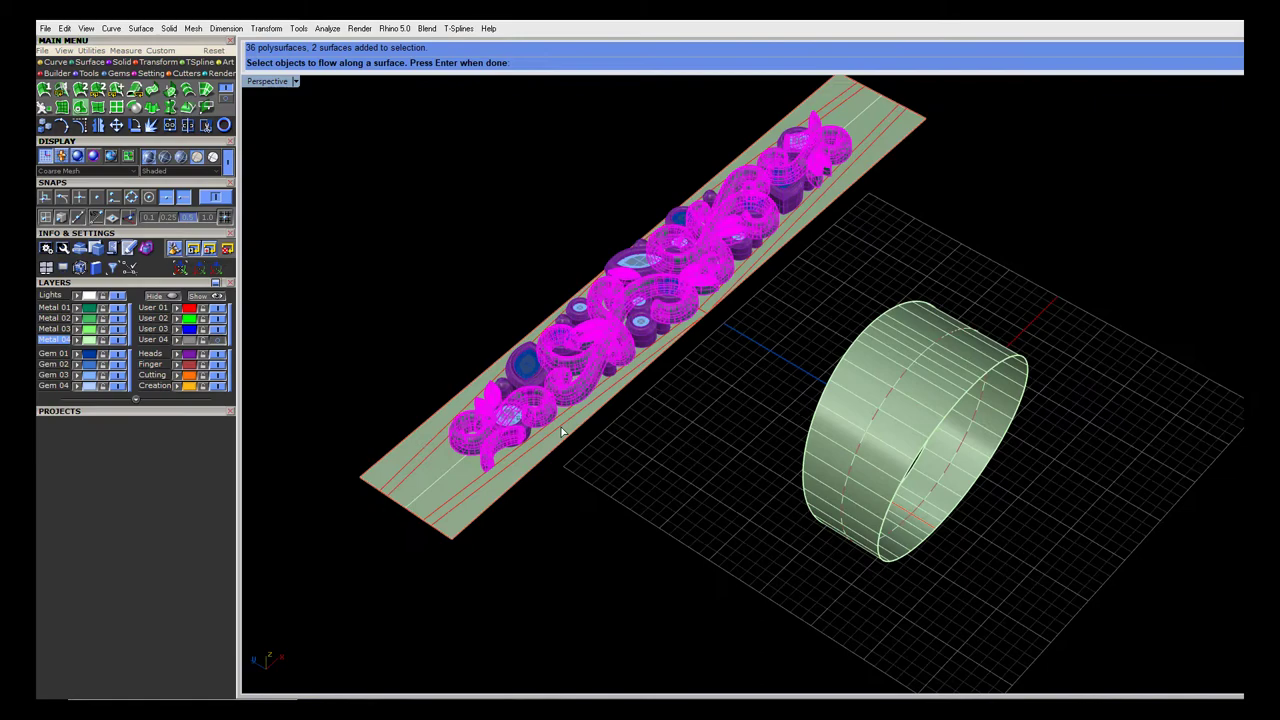
{"action": "key", "text": "Return"}
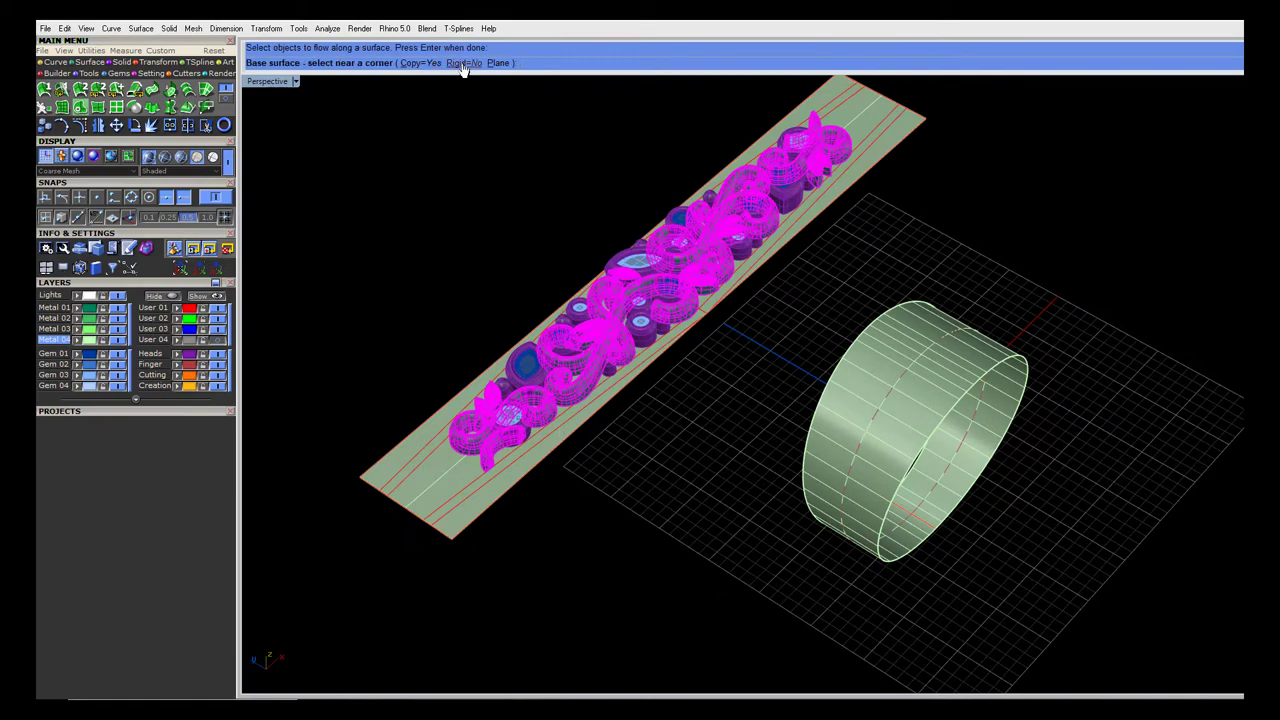
{"action": "key", "text": "Escape"}
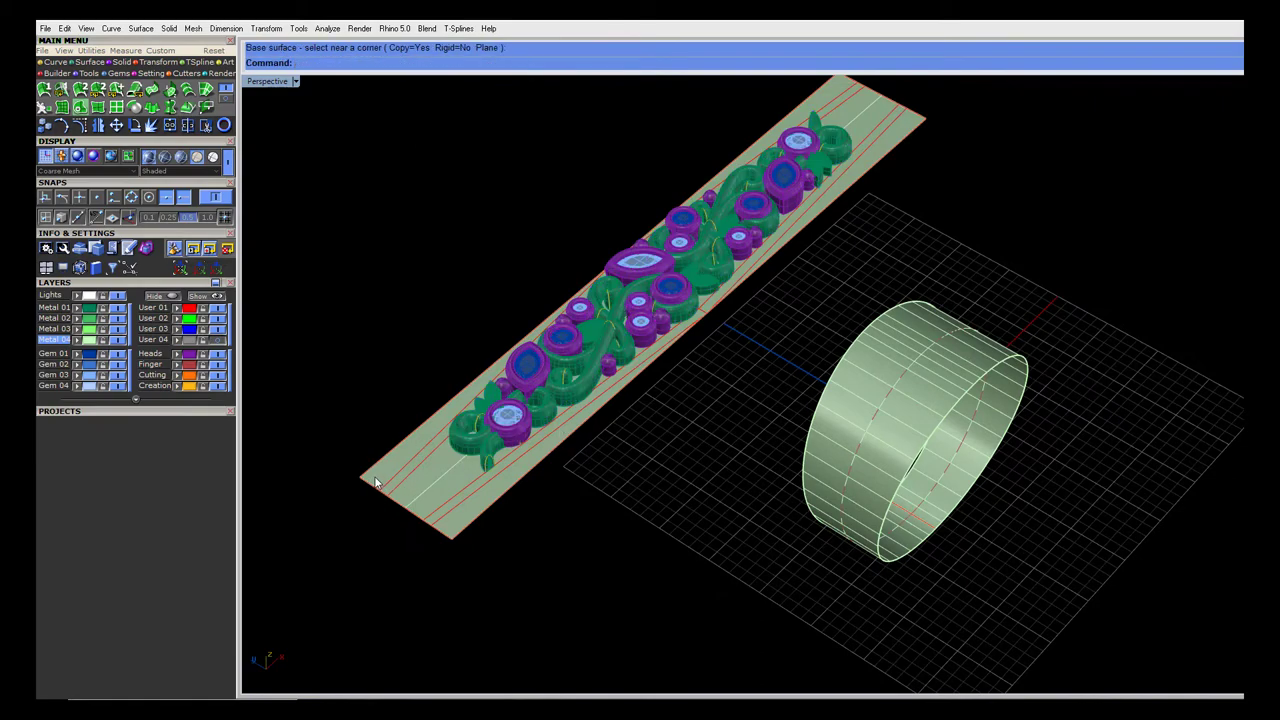
{"action": "left_click", "coordinate": [376, 482]}
{"action": "right_click_drag", "start_coordinate": [935, 516], "coordinate": [862, 530]}
{"action": "left_click", "coordinate": [860, 531]}
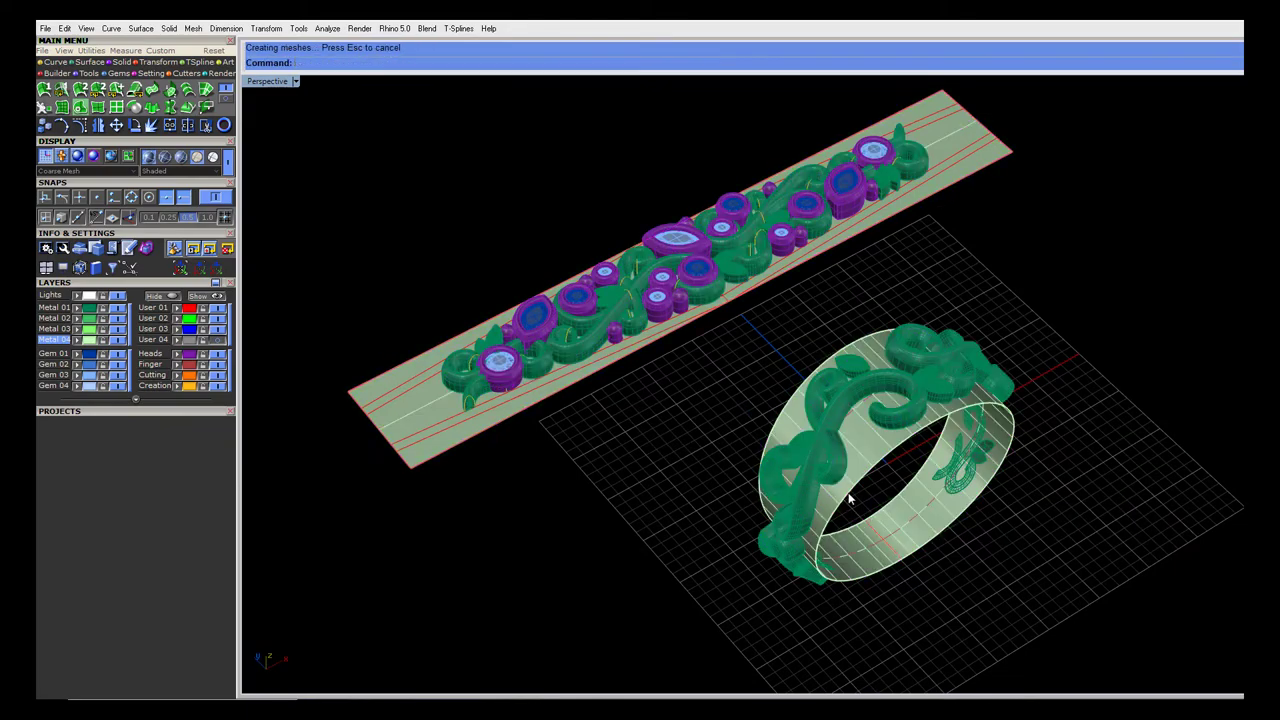
Flow a copy of all bezels and gems from the planar base onto the tapered ring band surface with Rigid set to Yes
{"action": "mouse_move", "coordinate": [850, 498]}
{"action": "right_mouse_down"}
{"action": "mouse_move", "coordinate": [948, 430]}
{"action": "mouse_move", "coordinate": [701, 428]}
{"action": "mouse_move", "coordinate": [634, 443]}
{"action": "mouse_move", "coordinate": [848, 493]}
{"action": "right_mouse_up"}
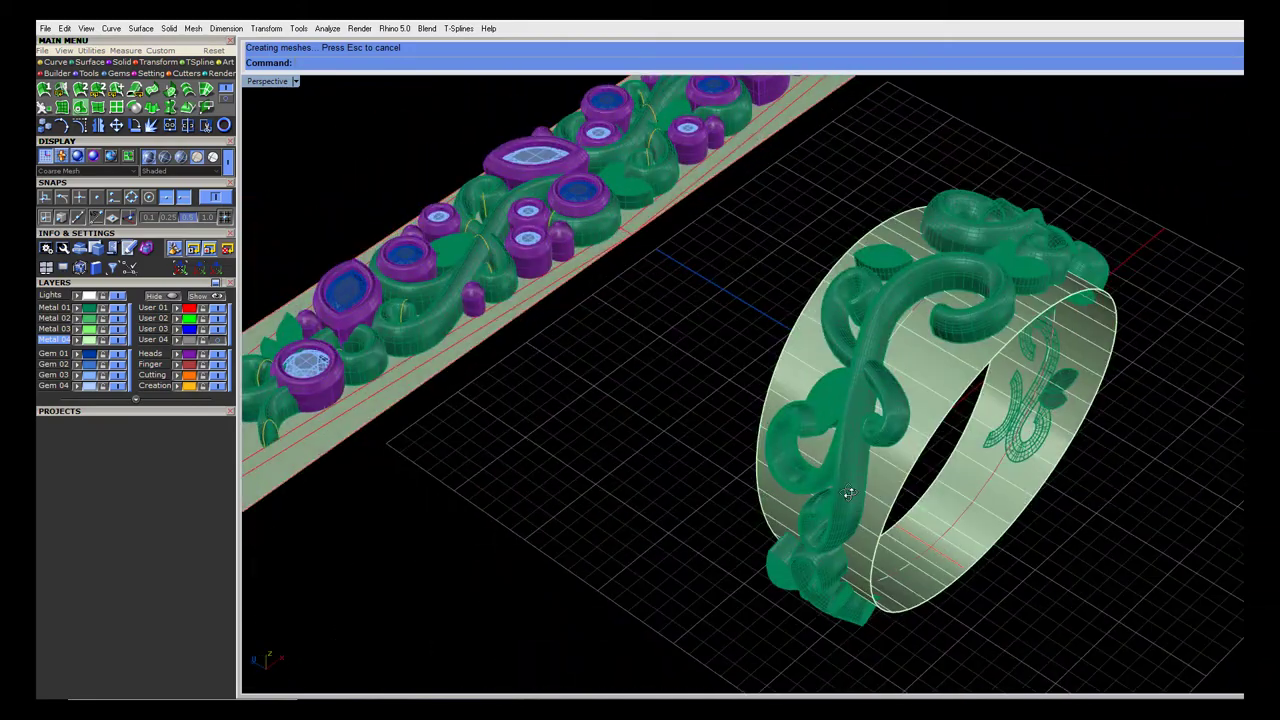
{"action": "scroll", "coordinate": [850, 495], "scroll_direction": "down", "scroll_amount": 6}
{"action": "scroll", "coordinate": [783, 399], "scroll_direction": "up", "scroll_amount": 2}
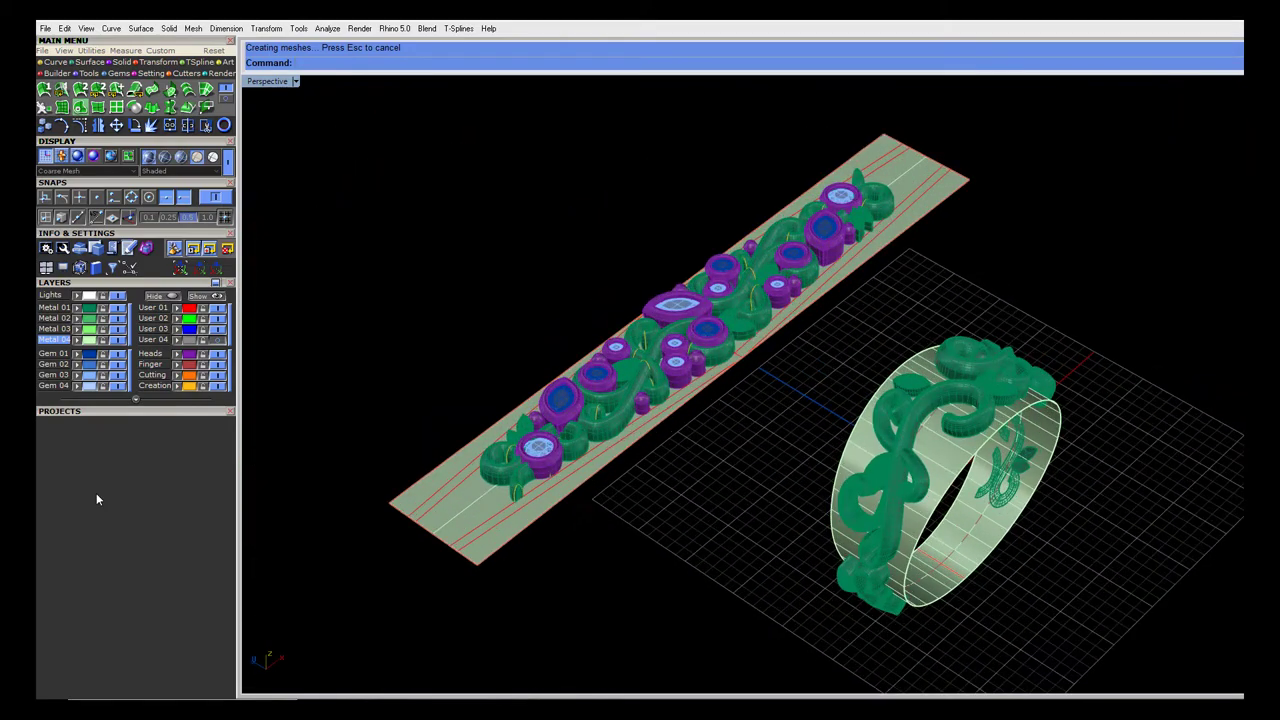
{"action": "left_click", "coordinate": [185, 356]}
{"action": "left_click", "coordinate": [93, 381]}
{"action": "left_click", "coordinate": [92, 367]}
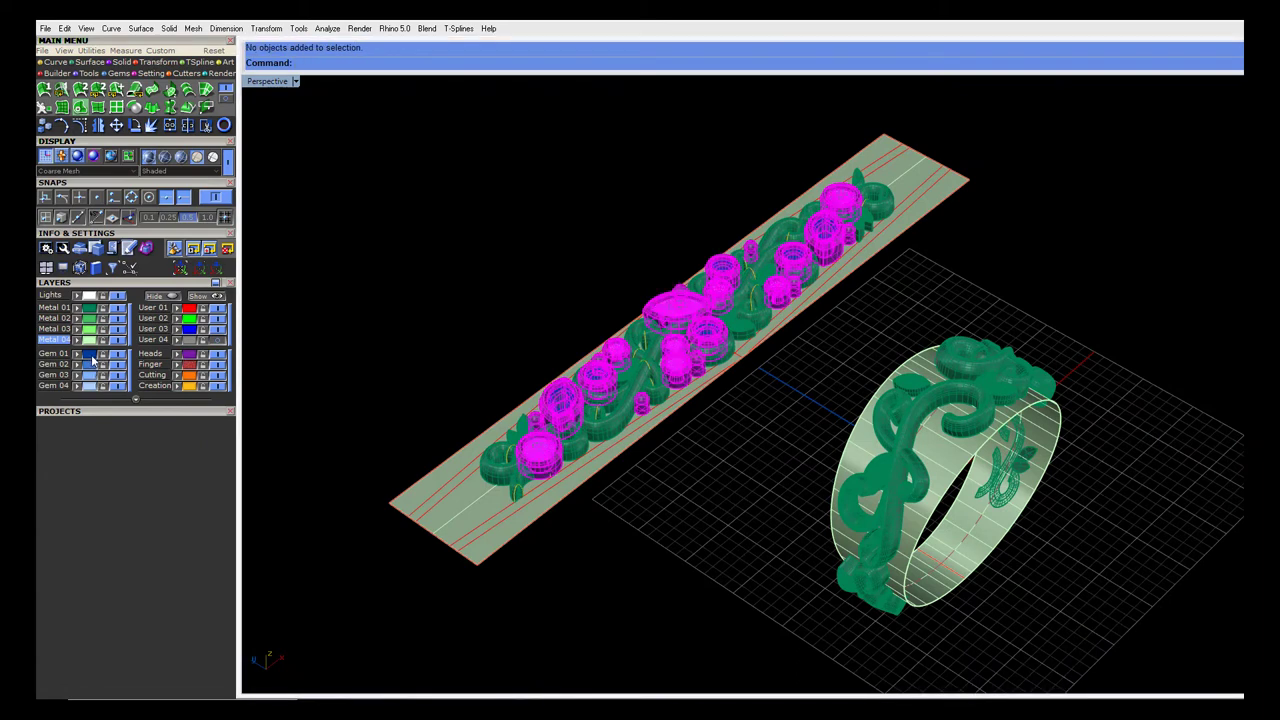
{"action": "left_click", "coordinate": [91, 360]}
{"action": "scroll", "coordinate": [356, 320], "scroll_direction": "down", "scroll_amount": 1}
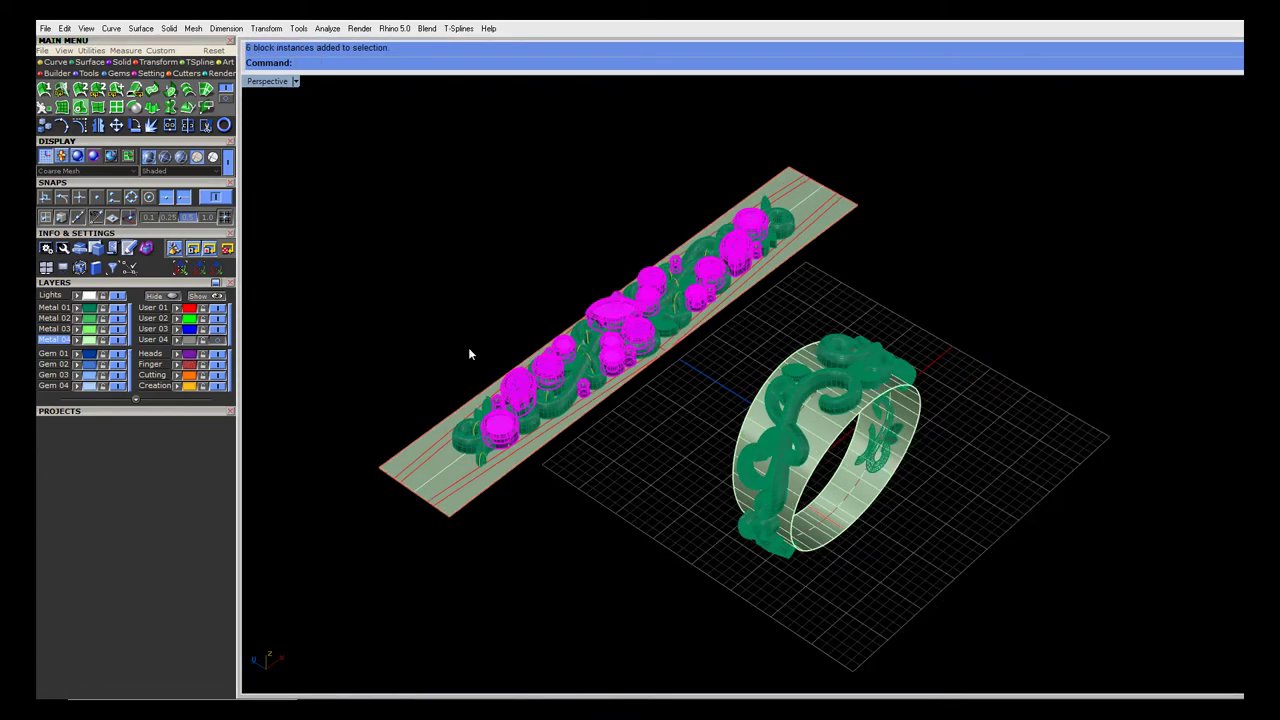
{"action": "type", "text": "FlowAlongSrf"}
{"action": "key", "text": "Return"}
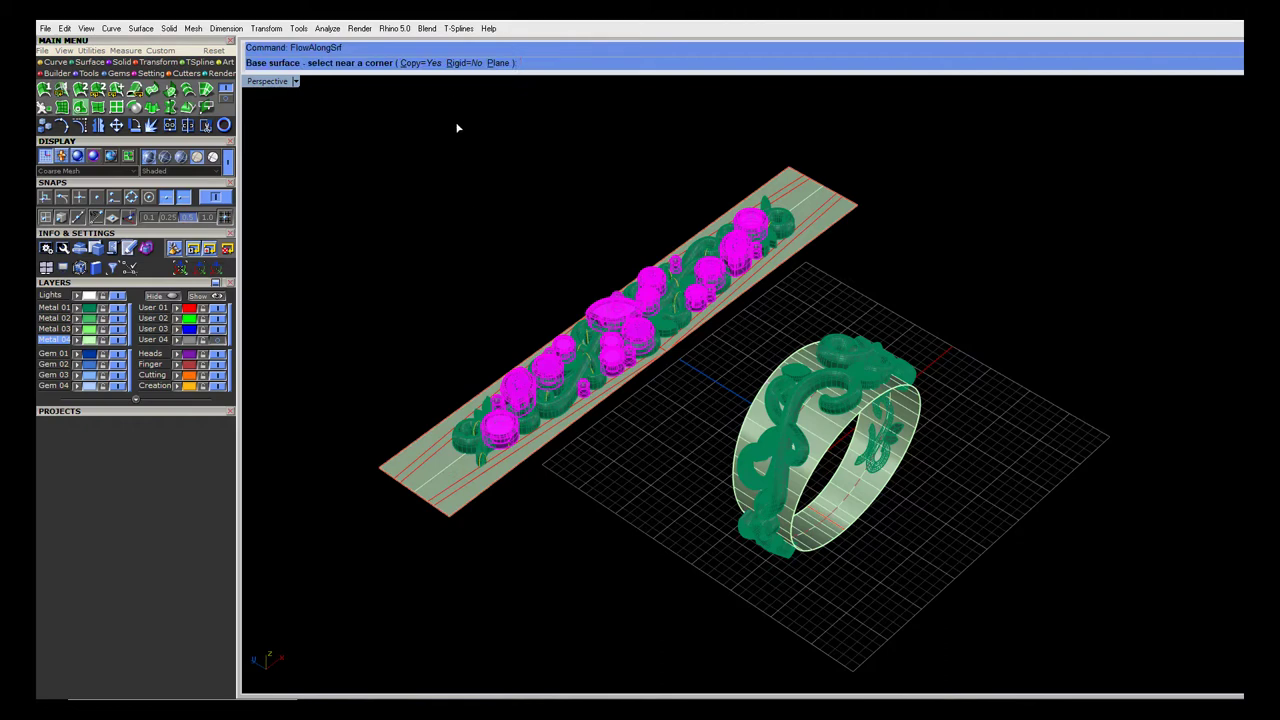
{"action": "left_click", "coordinate": [465, 63]}
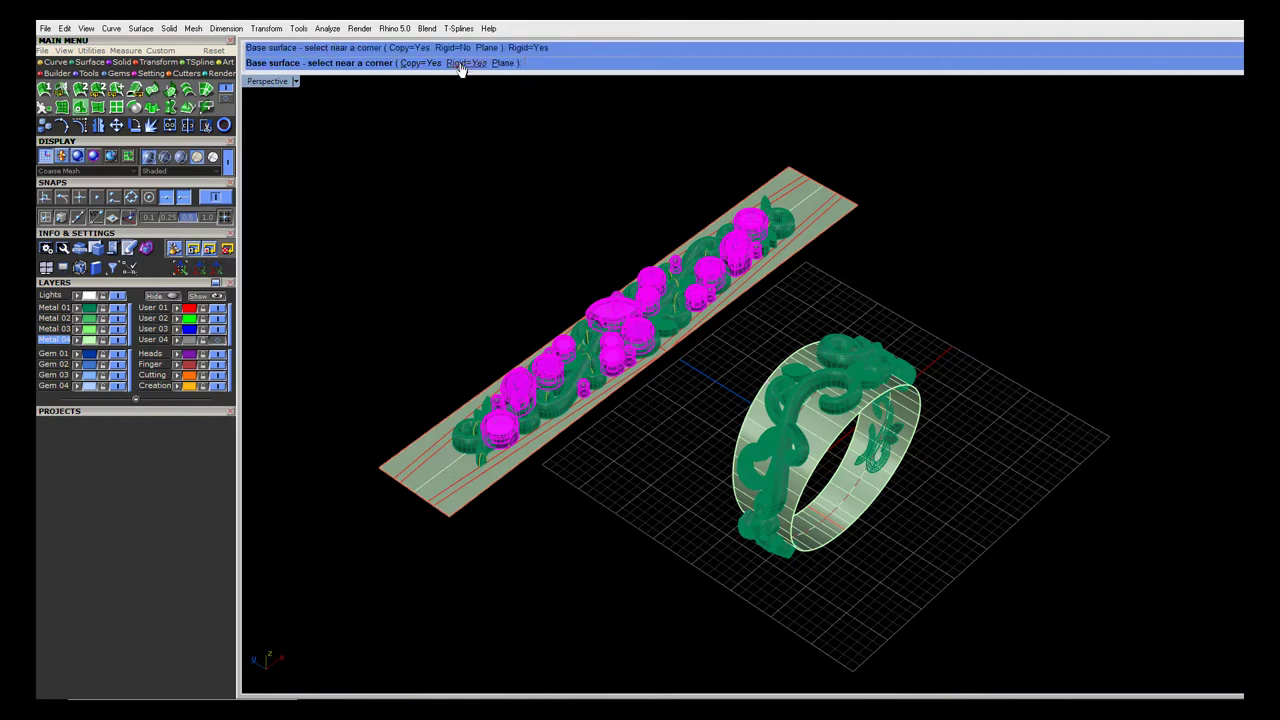
{"action": "left_click", "coordinate": [392, 472]}
{"action": "scroll", "coordinate": [810, 505], "scroll_direction": "up", "scroll_amount": 3}
{"action": "left_click", "coordinate": [812, 527]}
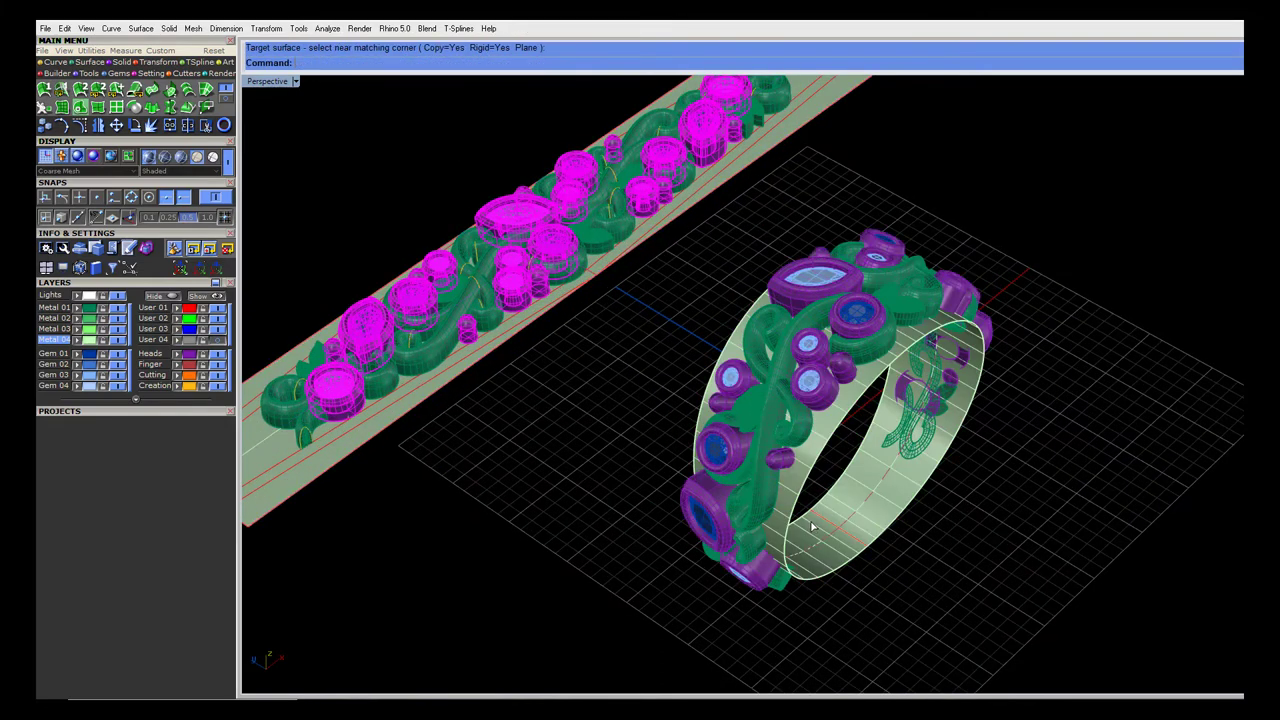
{"action": "left_click", "coordinate": [601, 417]}
Hide the Metal 04 surfaces temporarily and examine the wrapped scrolls, bezels and gems around the ring
{"action": "right_click_drag", "start_coordinate": [951, 439], "coordinate": [984, 410]}
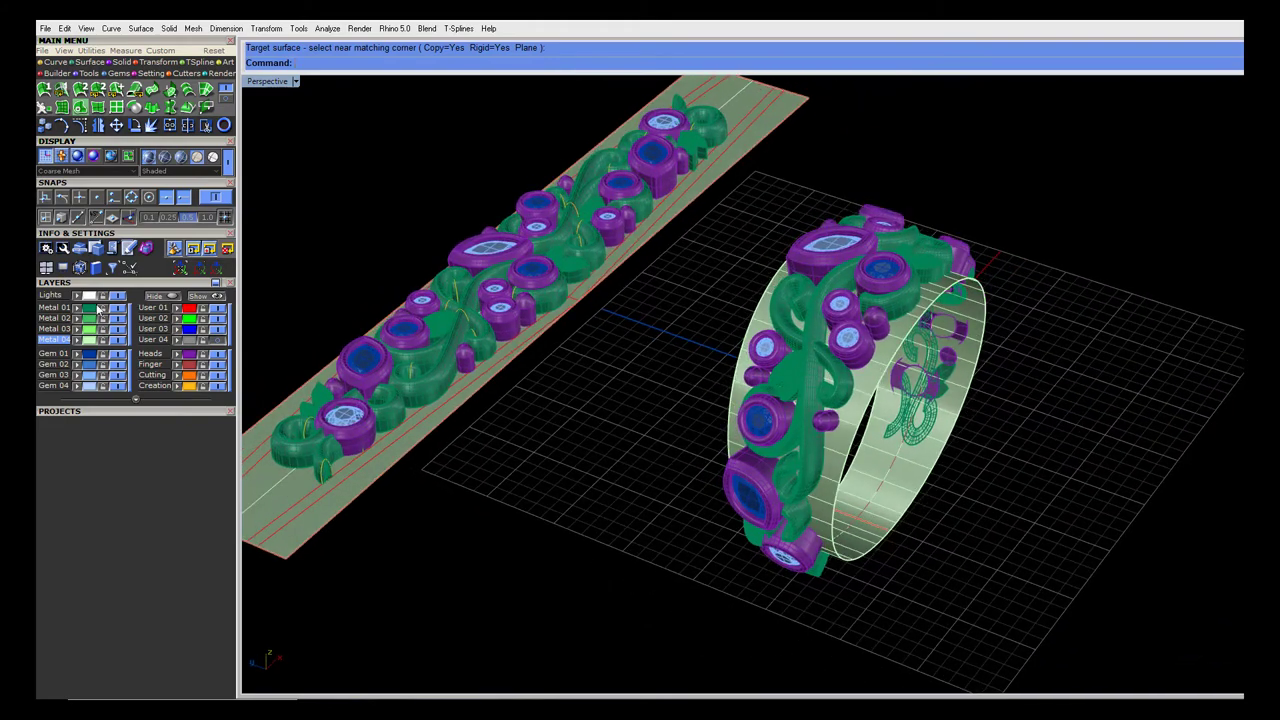
{"action": "left_click", "coordinate": [45, 319]}
{"action": "left_click", "coordinate": [118, 340]}
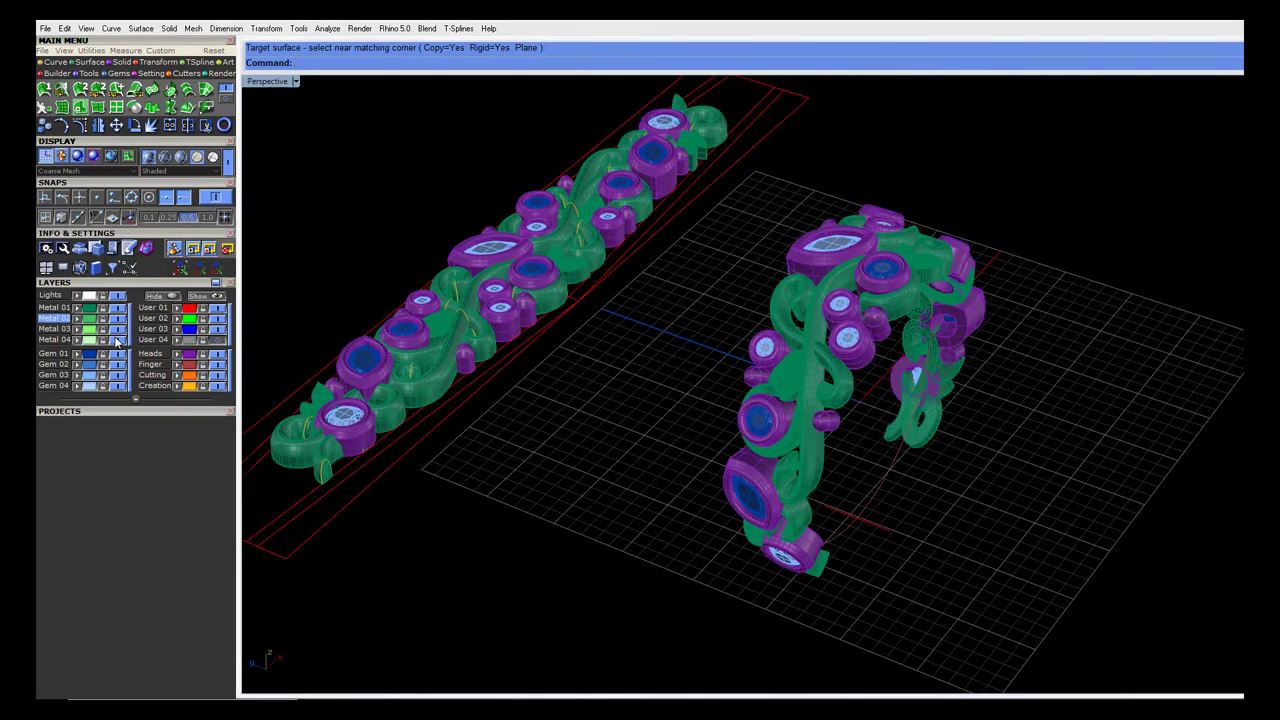
{"action": "right_click_drag", "start_coordinate": [1034, 381], "coordinate": [930, 425]}
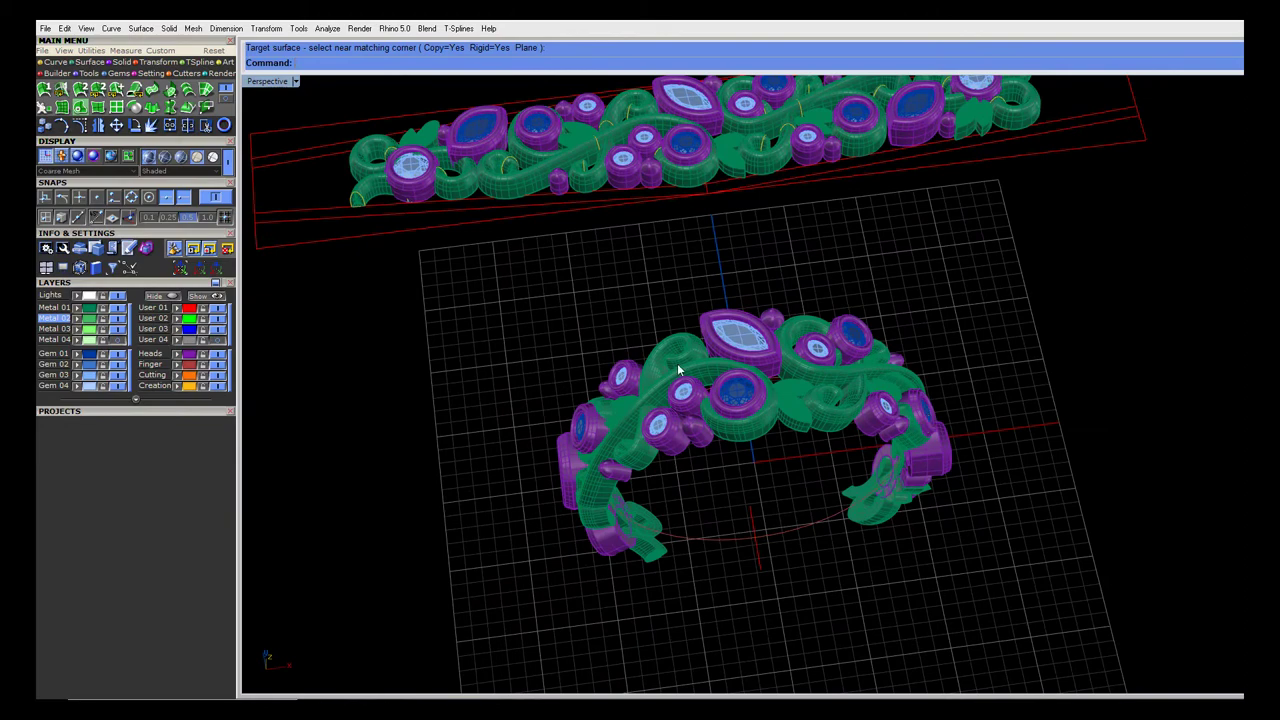
{"action": "right_click_drag", "start_coordinate": [840, 508], "coordinate": [752, 509]}
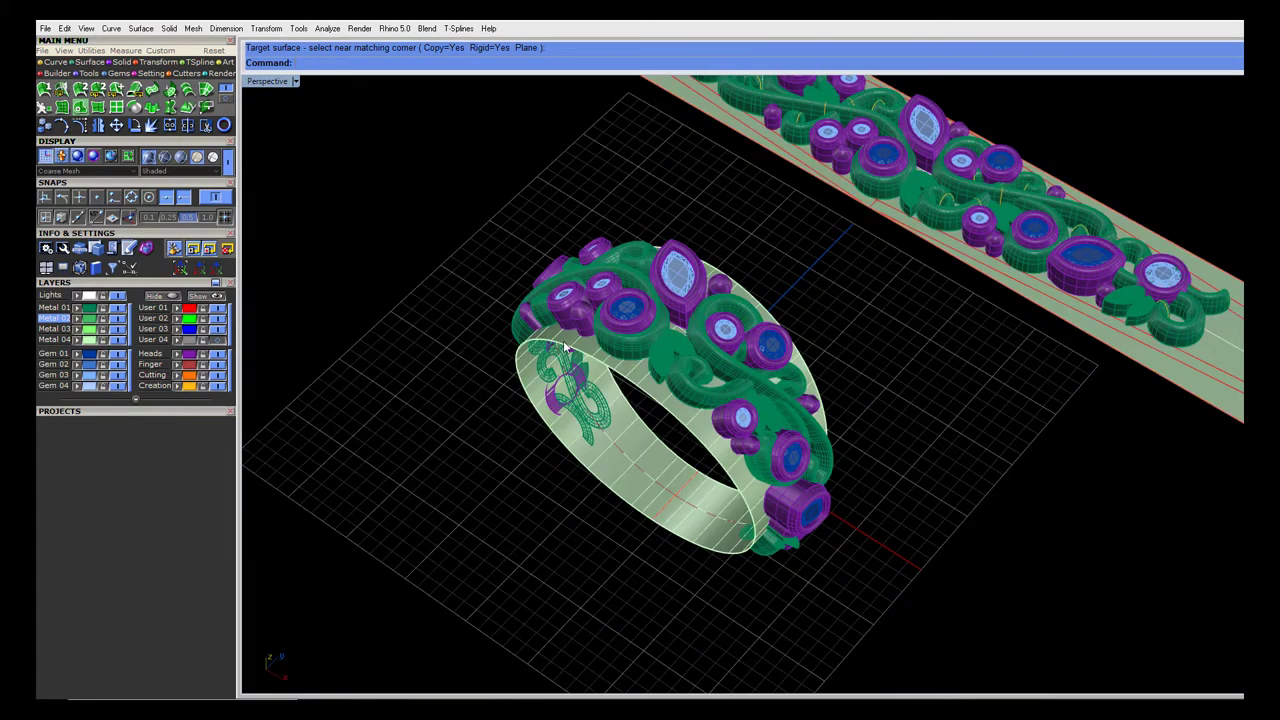
{"action": "right_click_drag", "start_coordinate": [565, 347], "coordinate": [690, 426]}
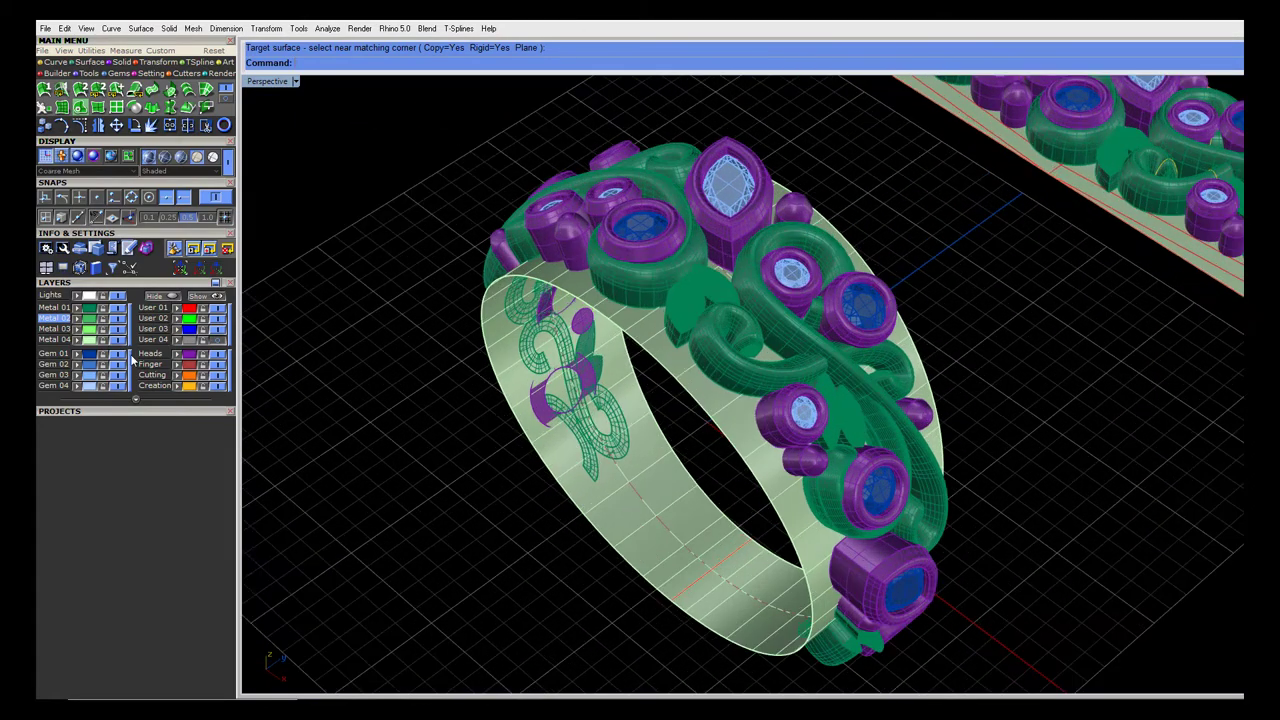
Extract a U-direction isocurve just inside the front edge of the tapered band surface on the User 03 layer
{"action": "left_click", "coordinate": [153, 328]}
{"action": "left_click", "coordinate": [53, 61]}
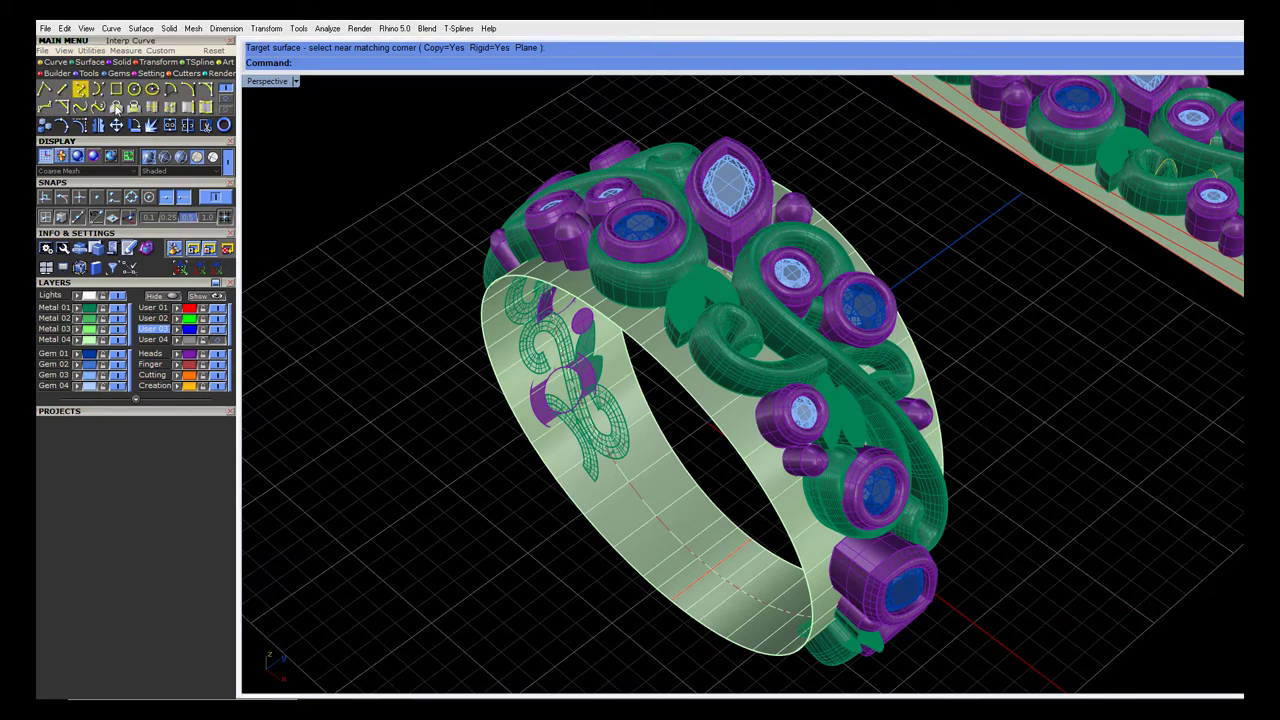
{"action": "left_click", "coordinate": [152, 107]}
{"action": "left_click", "coordinate": [707, 392]}
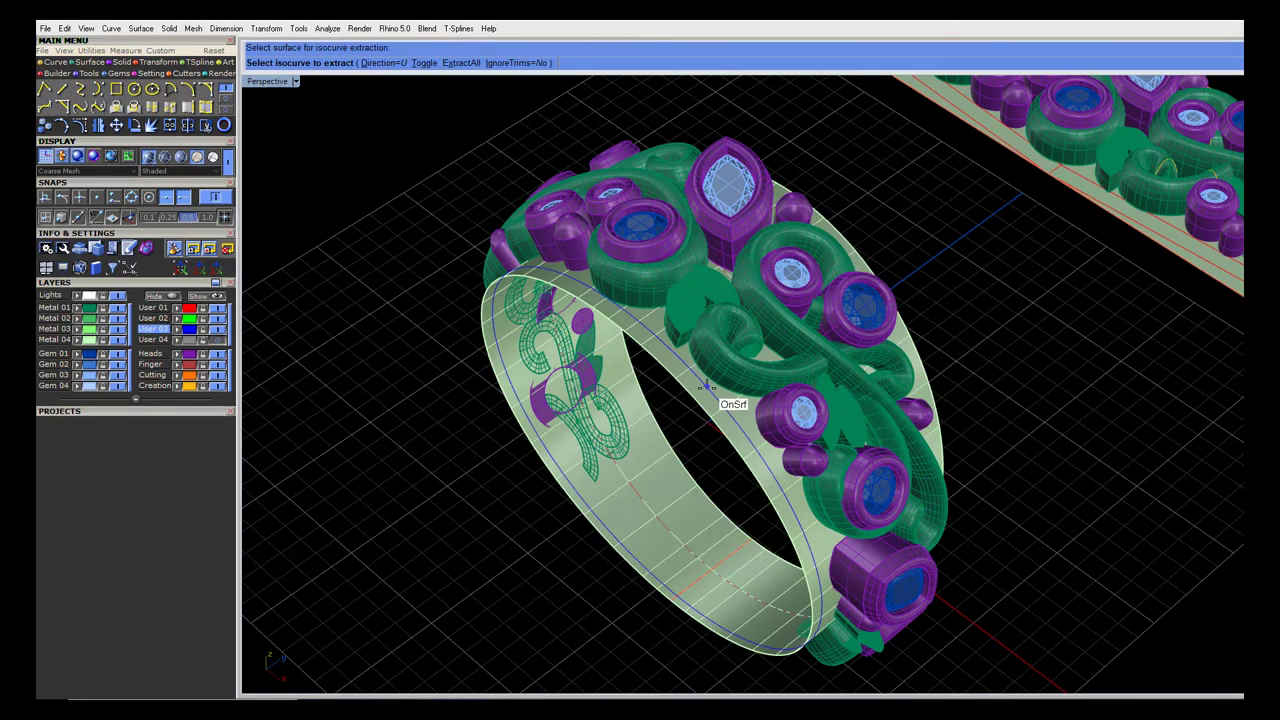
{"action": "key", "text": "Return"}
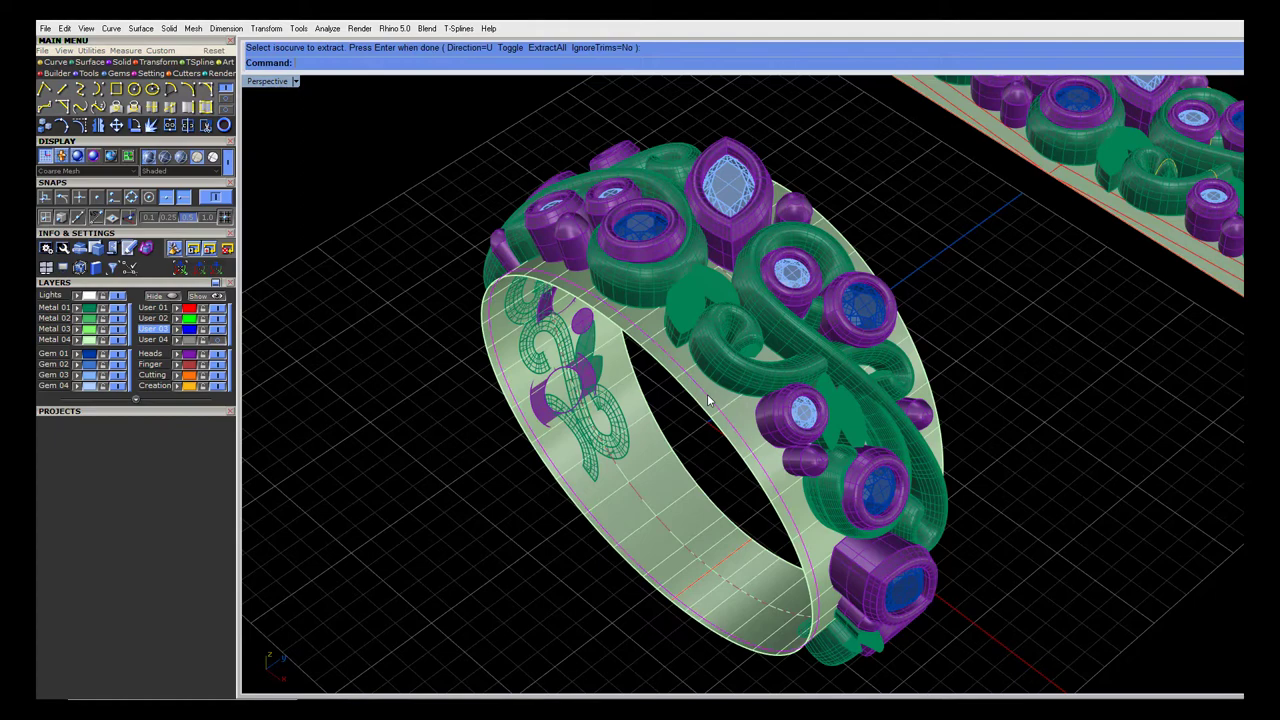
Start Profile Placer on the extracted isocurve and choose the profileplacer_02 shape as the edge profile
{"action": "left_click", "coordinate": [83, 73]}
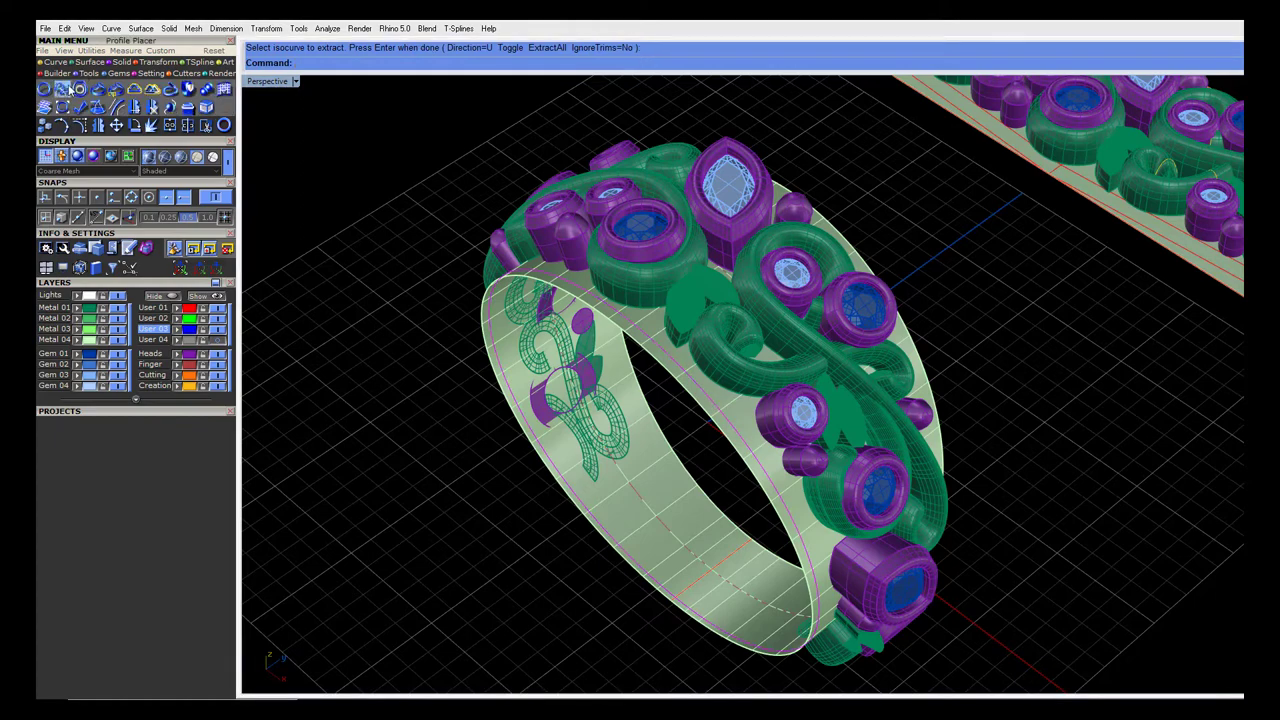
{"action": "left_click", "coordinate": [63, 90]}
{"action": "left_click", "coordinate": [83, 495]}
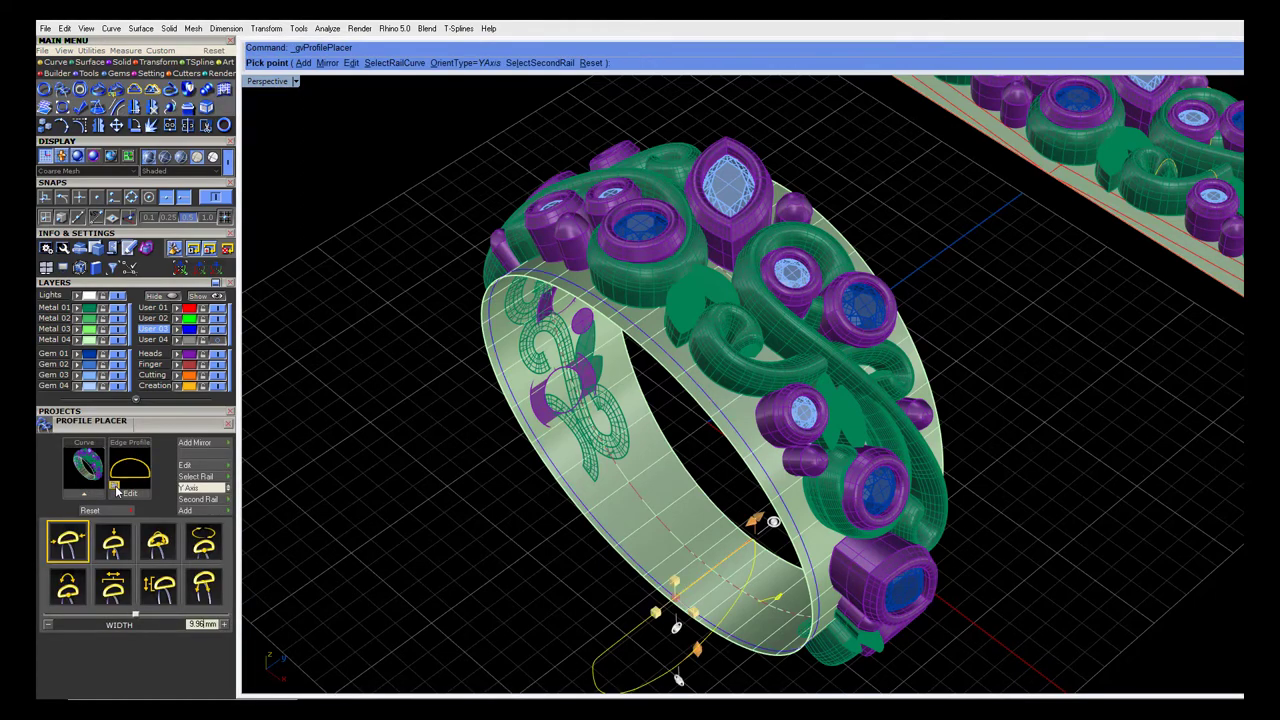
{"action": "left_click", "coordinate": [115, 487]}
{"action": "left_click", "coordinate": [392, 332]}
{"action": "double_click", "coordinate": [452, 197]}
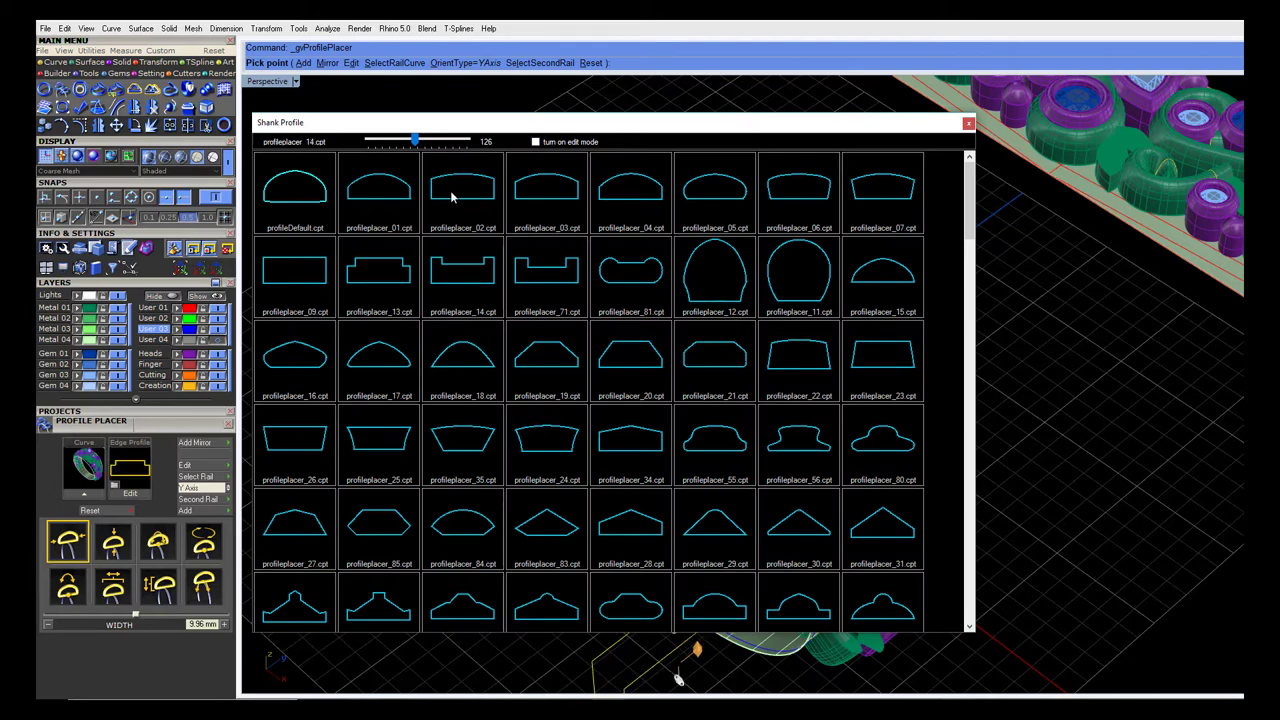
Set the edge profile's width to 1.2 mm and its height to 1.75 mm
{"action": "scroll", "coordinate": [581, 369], "scroll_direction": "down", "scroll_amount": 2}
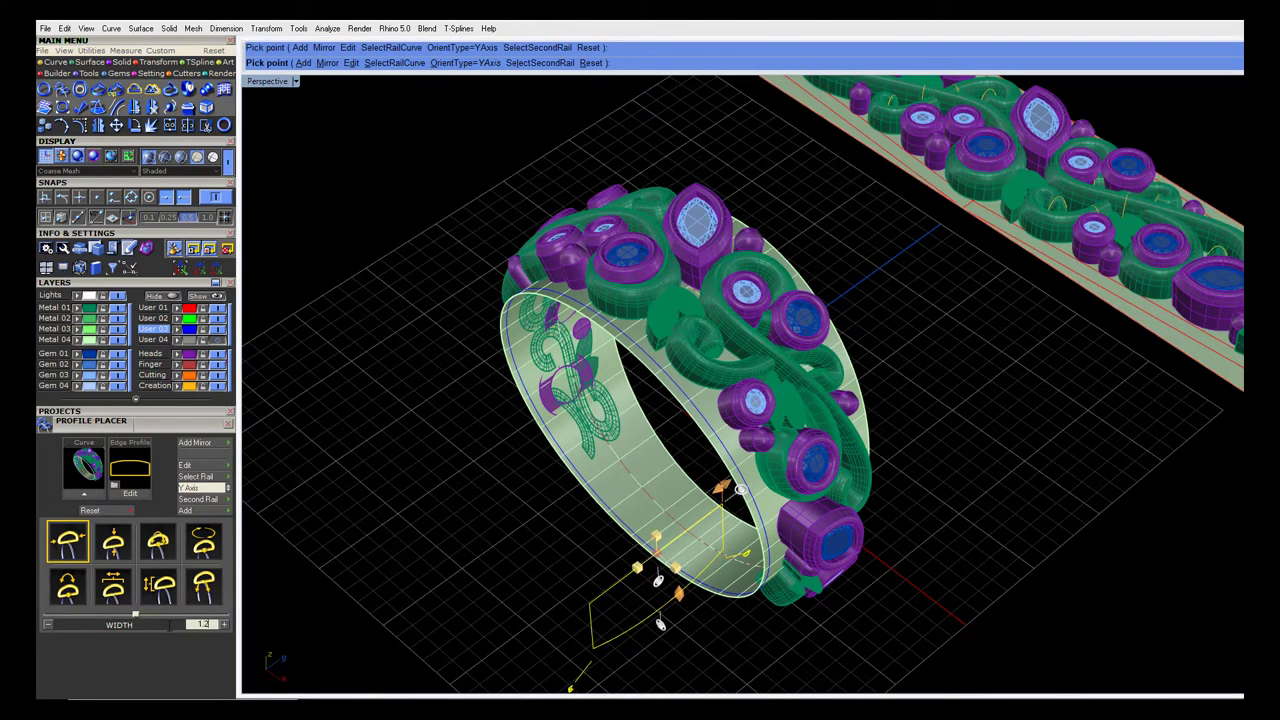
{"action": "key", "text": "Return"}
{"action": "left_click", "coordinate": [113, 544]}
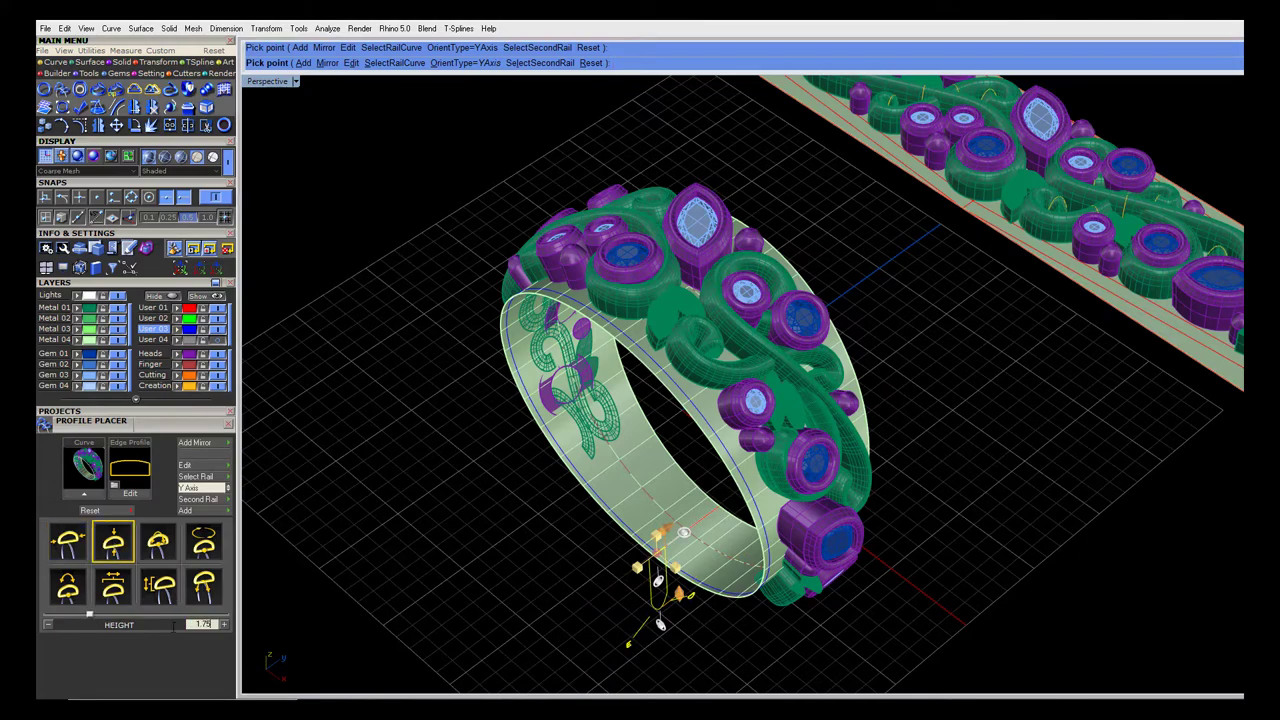
{"action": "key", "text": "Return"}
Move the edge profile to 87.9% along the rail curve and give it an X offset of 0.2 mm
{"action": "left_click", "coordinate": [200, 586]}
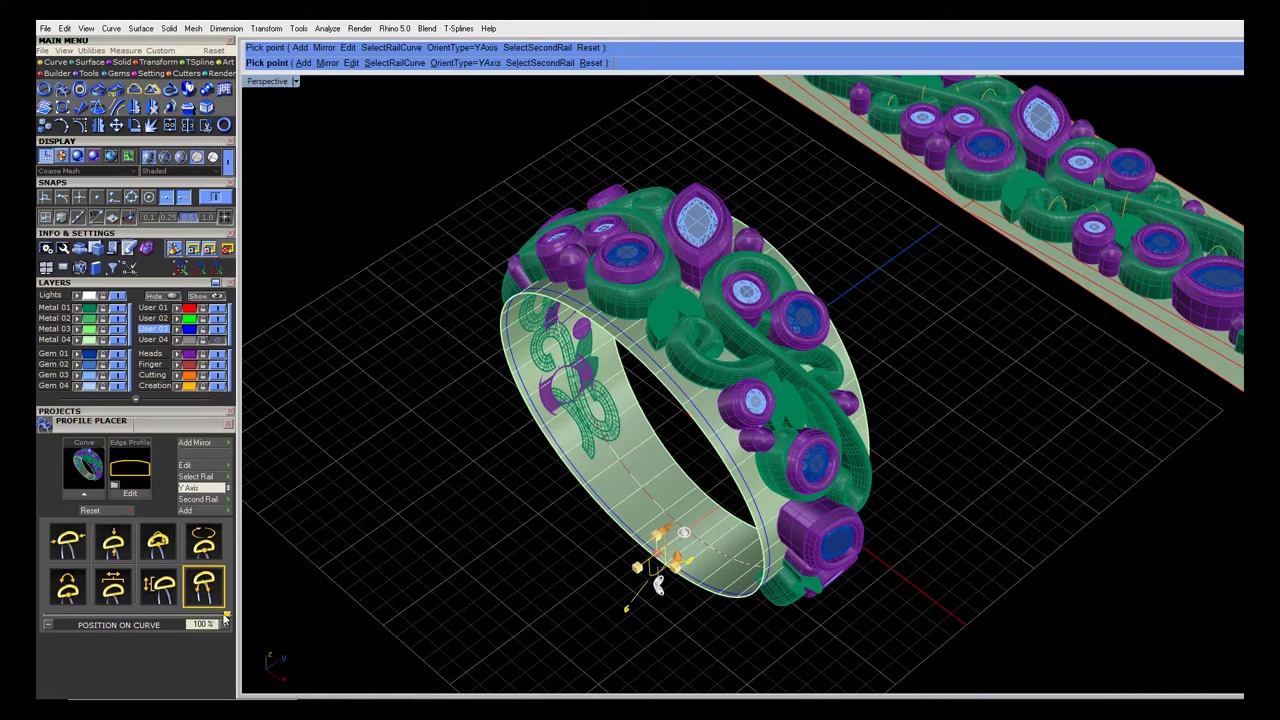
{"action": "left_click_drag", "start_coordinate": [225, 618], "coordinate": [205, 618]}
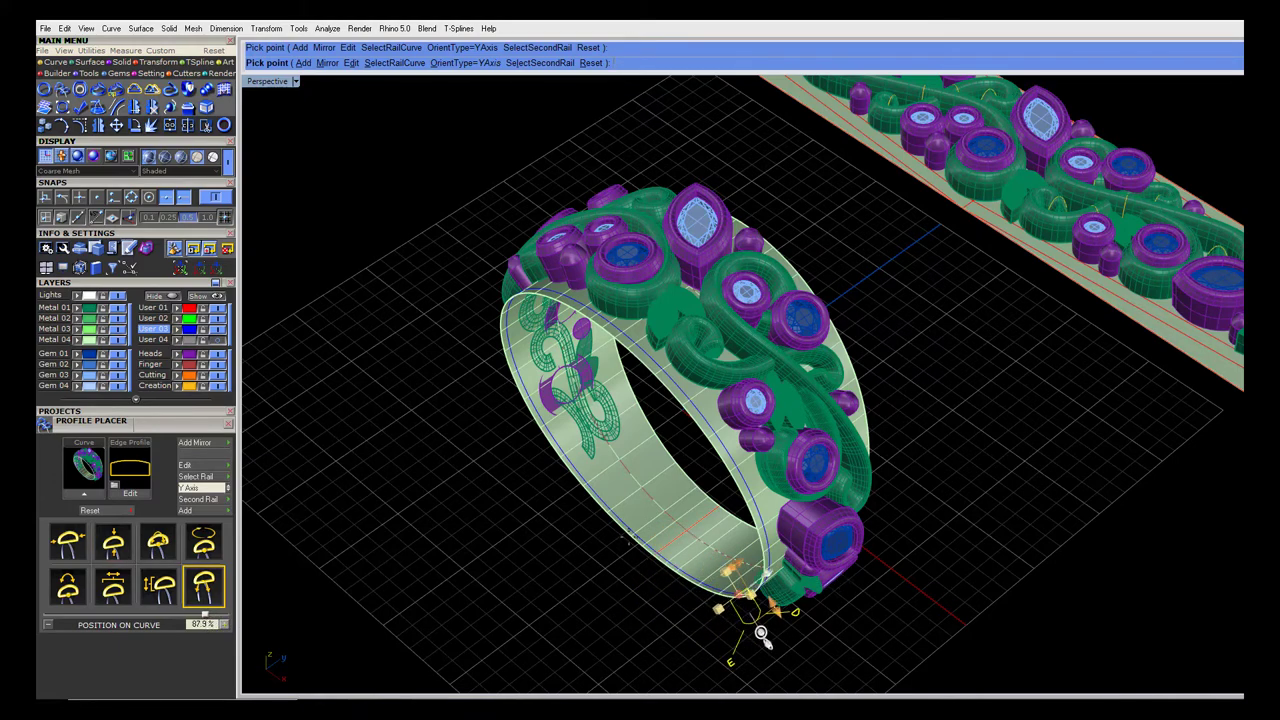
{"action": "right_click_drag", "start_coordinate": [626, 518], "coordinate": [548, 376]}
{"action": "left_click", "coordinate": [113, 587]}
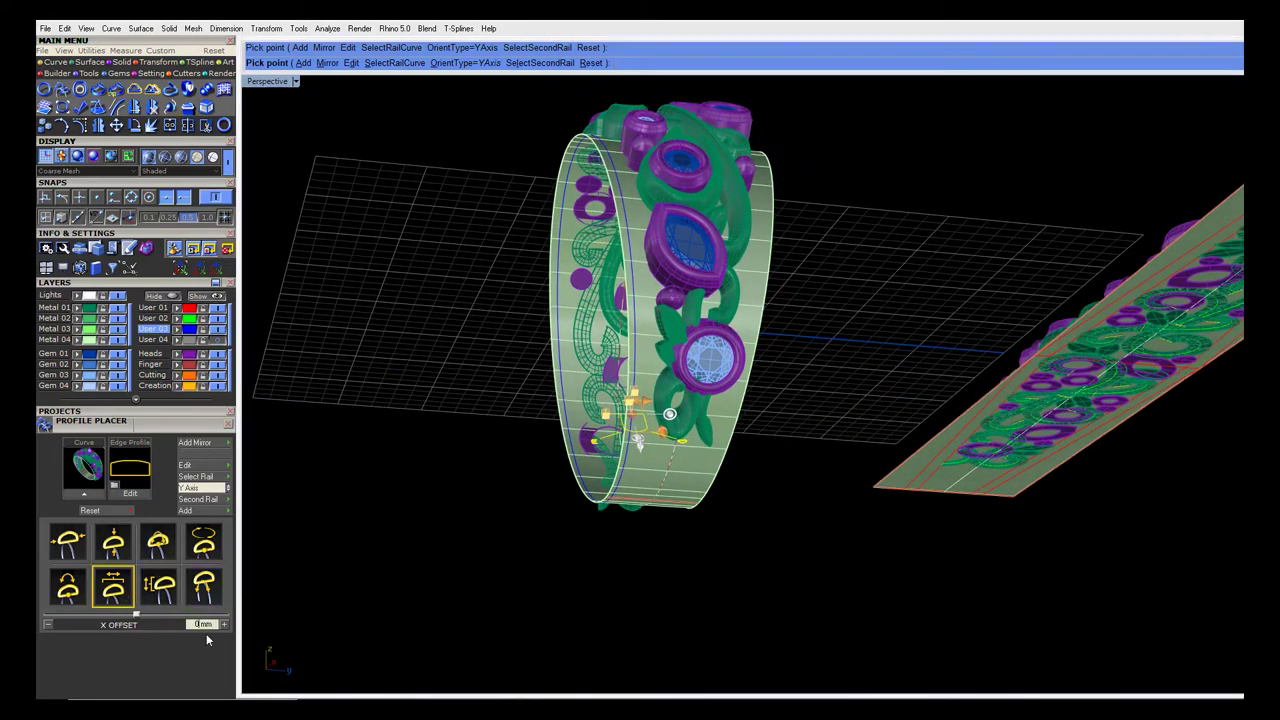
{"action": "left_click", "coordinate": [224, 624]}
{"action": "left_click", "coordinate": [224, 624]}
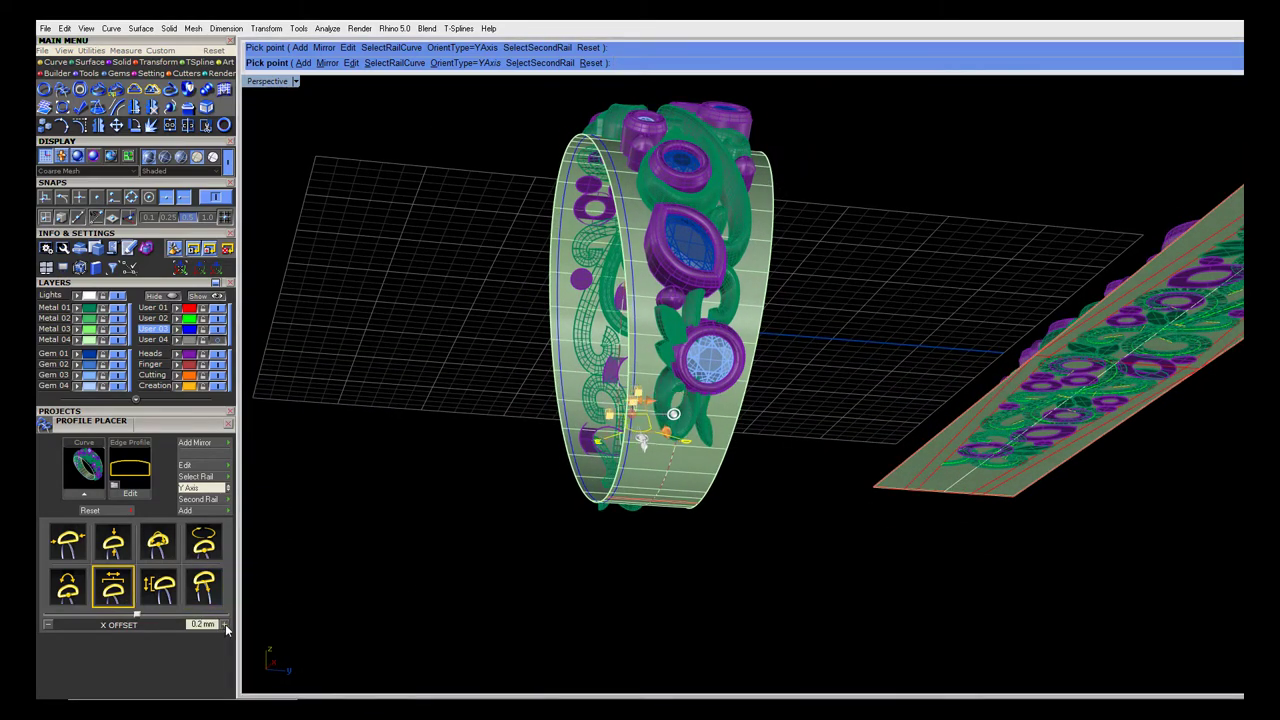
Widen the edge profile to 1.3 mm, add a mirrored copy across the ring and finish placing the profiles
{"action": "left_click", "coordinate": [79, 541]}
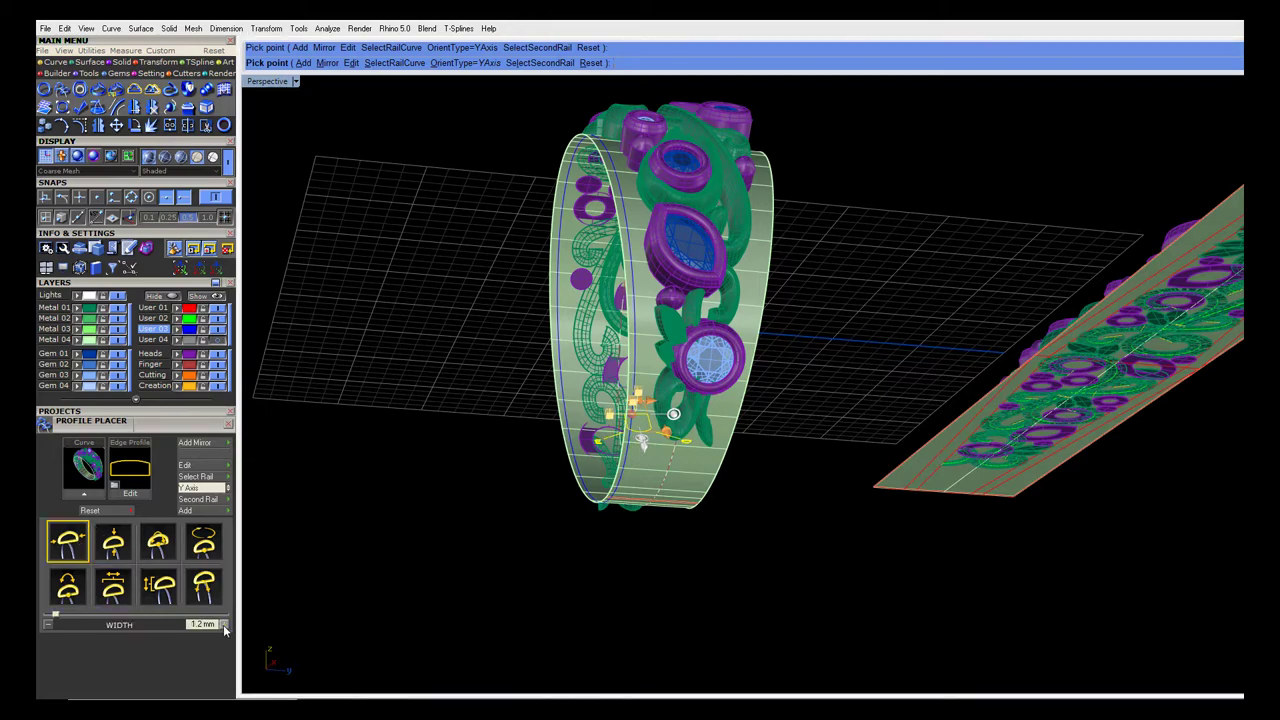
{"action": "left_click", "coordinate": [224, 624]}
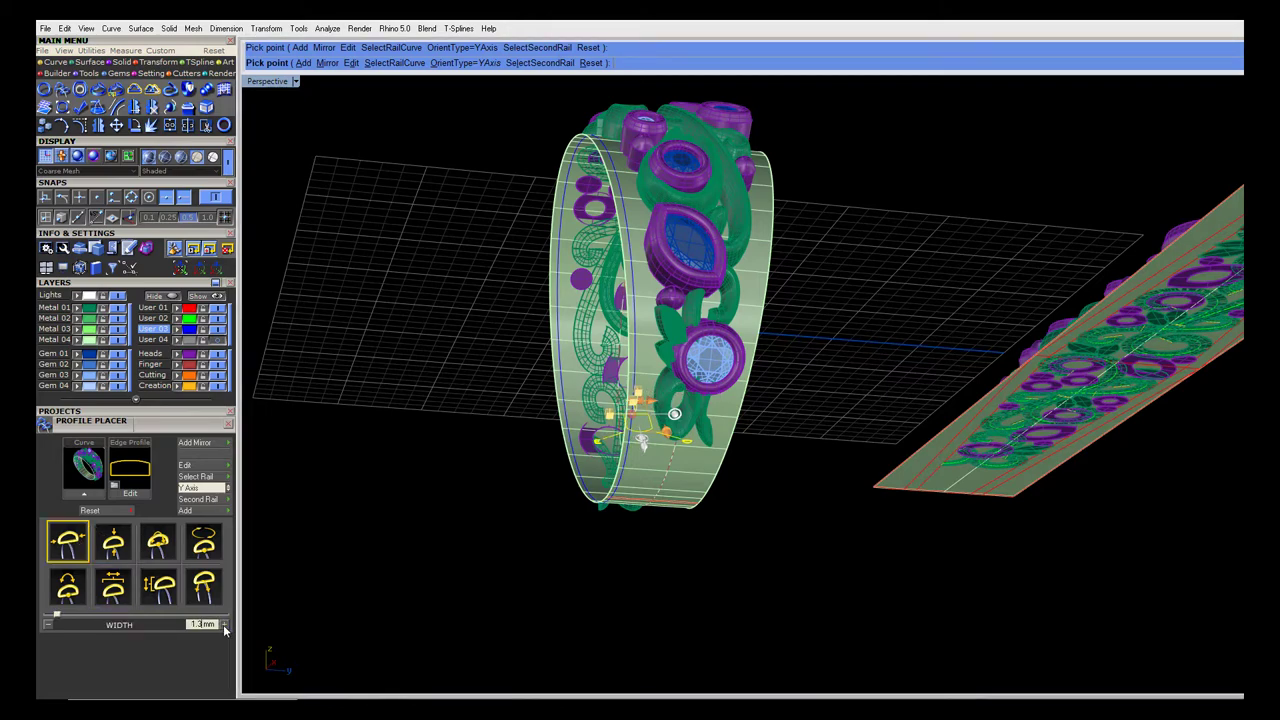
{"action": "left_click", "coordinate": [195, 442]}
{"action": "right_click_drag", "start_coordinate": [464, 462], "coordinate": [524, 518]}
{"action": "right_click", "coordinate": [524, 518]}
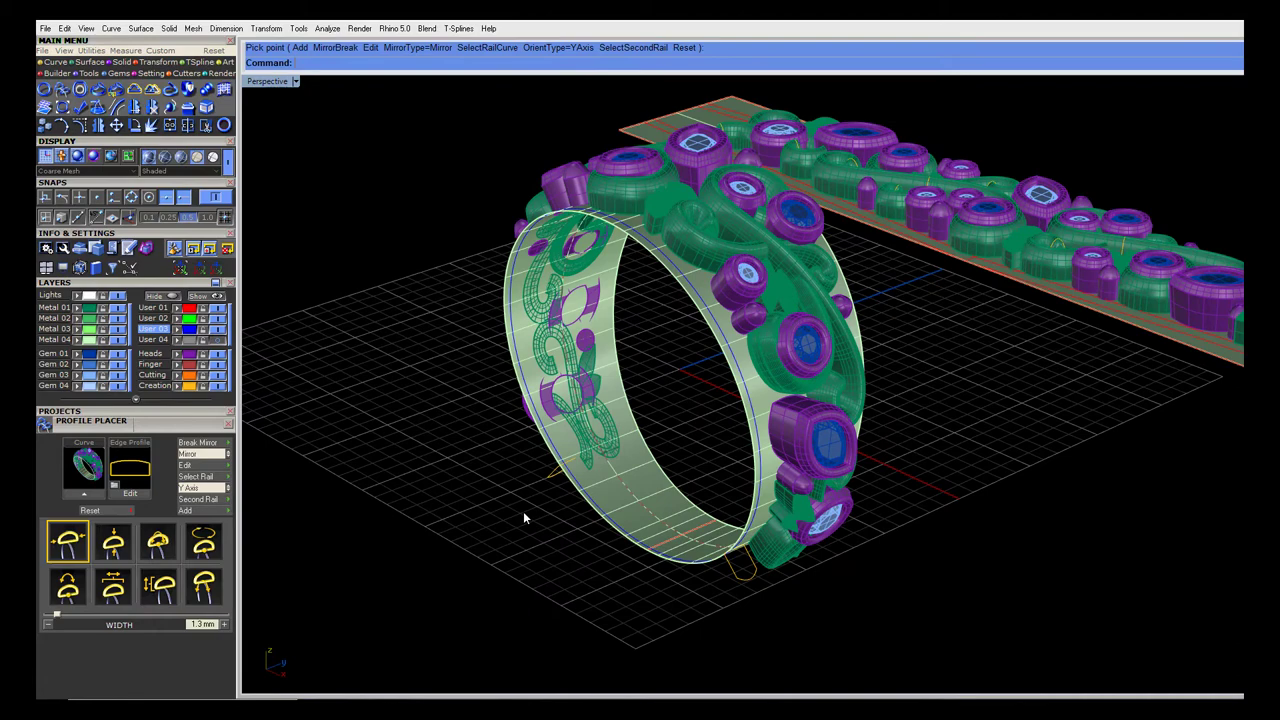
Add another copy of the placed edge profile in Profile Placer and position it at 50% along the rail curve
{"action": "scroll", "coordinate": [680, 285], "scroll_direction": "up", "scroll_amount": 2}
{"action": "left_click", "coordinate": [766, 663]}
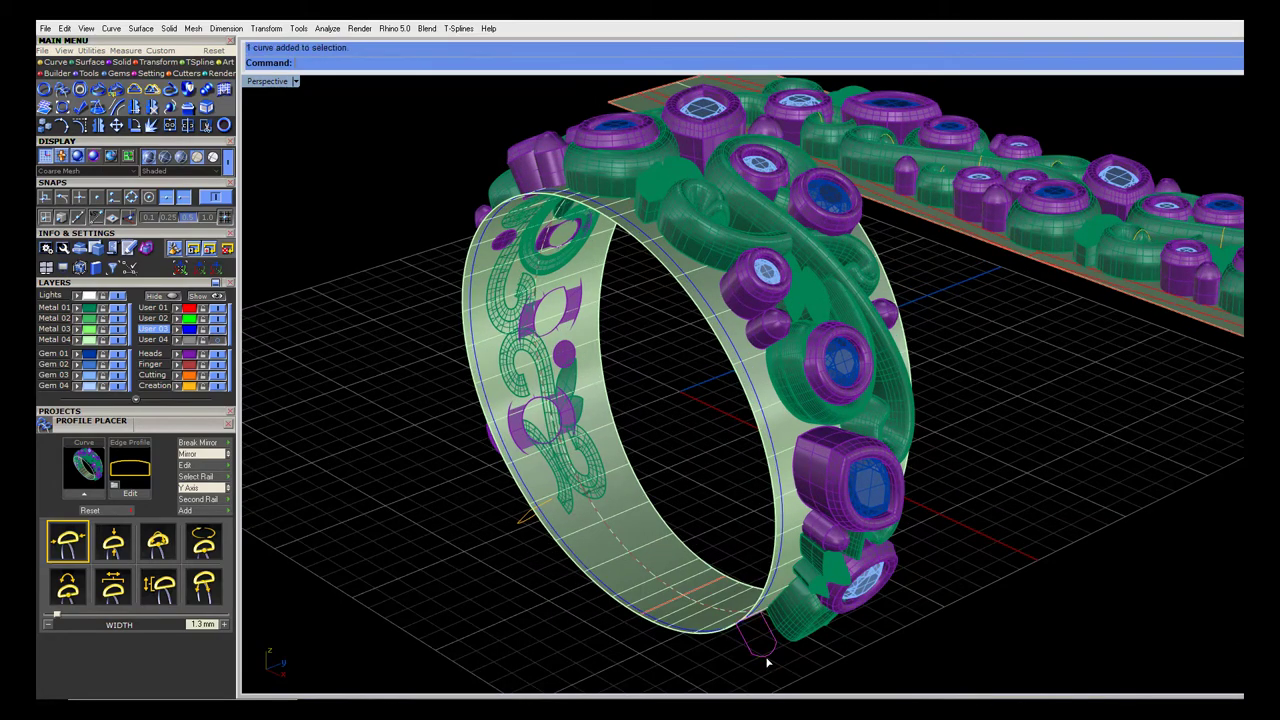
{"action": "right_click", "coordinate": [767, 662]}
{"action": "left_click", "coordinate": [794, 682]}
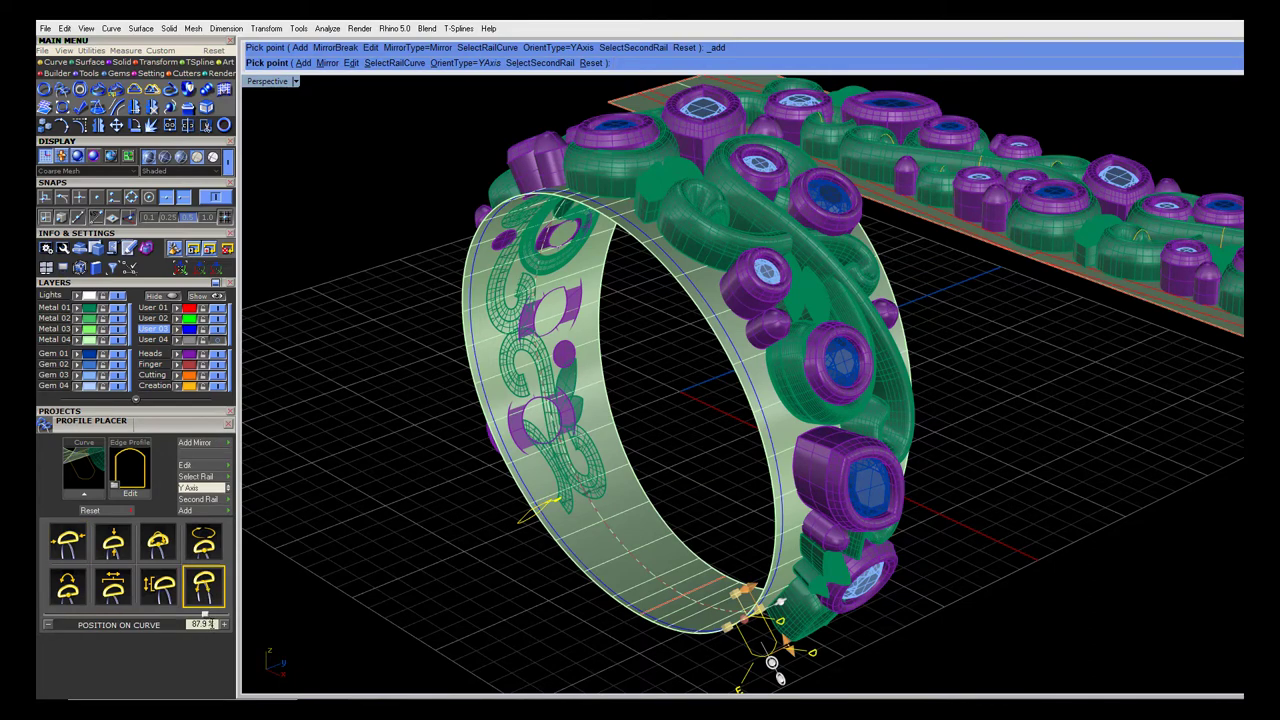
{"action": "key", "text": "Return"}
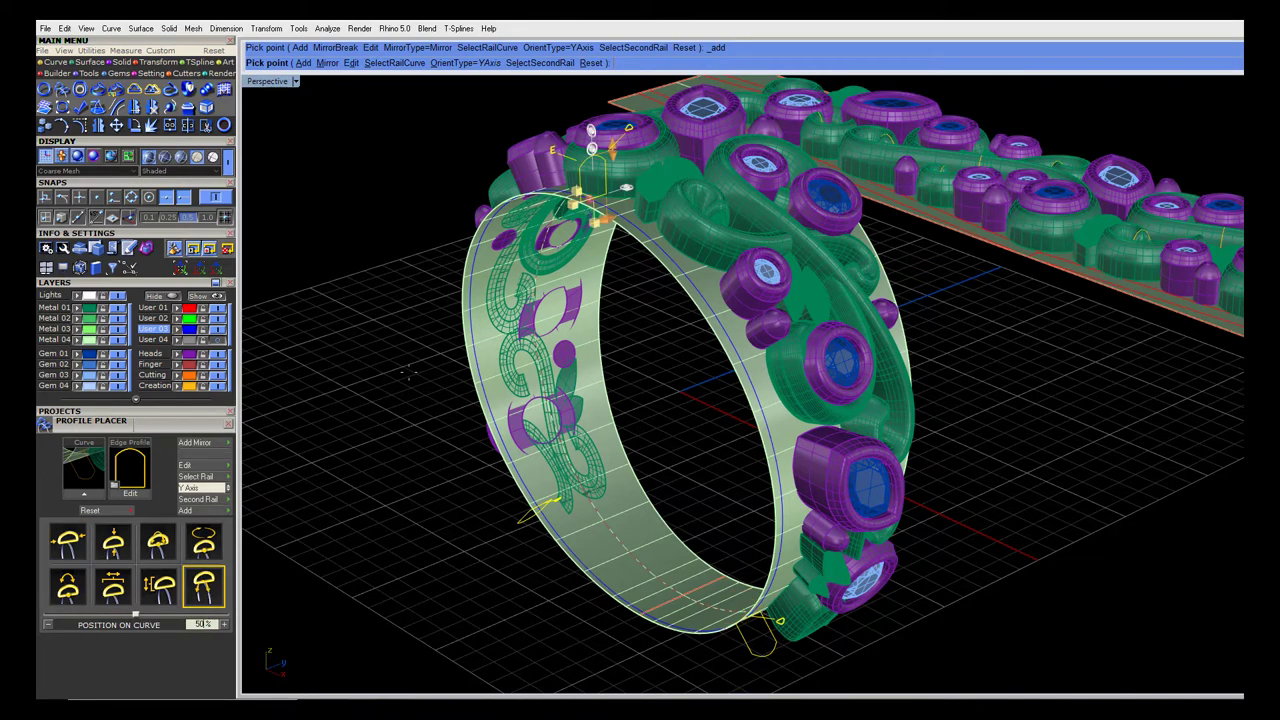
{"action": "scroll", "coordinate": [665, 302], "scroll_direction": "down", "scroll_amount": 5}
{"action": "scroll", "coordinate": [610, 210], "scroll_direction": "up", "scroll_amount": 5}
{"action": "right_click_drag", "start_coordinate": [612, 218], "coordinate": [505, 296]}
Set the X offset of the top edge profile to 0 mm and finish placing the profiles
{"action": "left_click", "coordinate": [103, 598]}
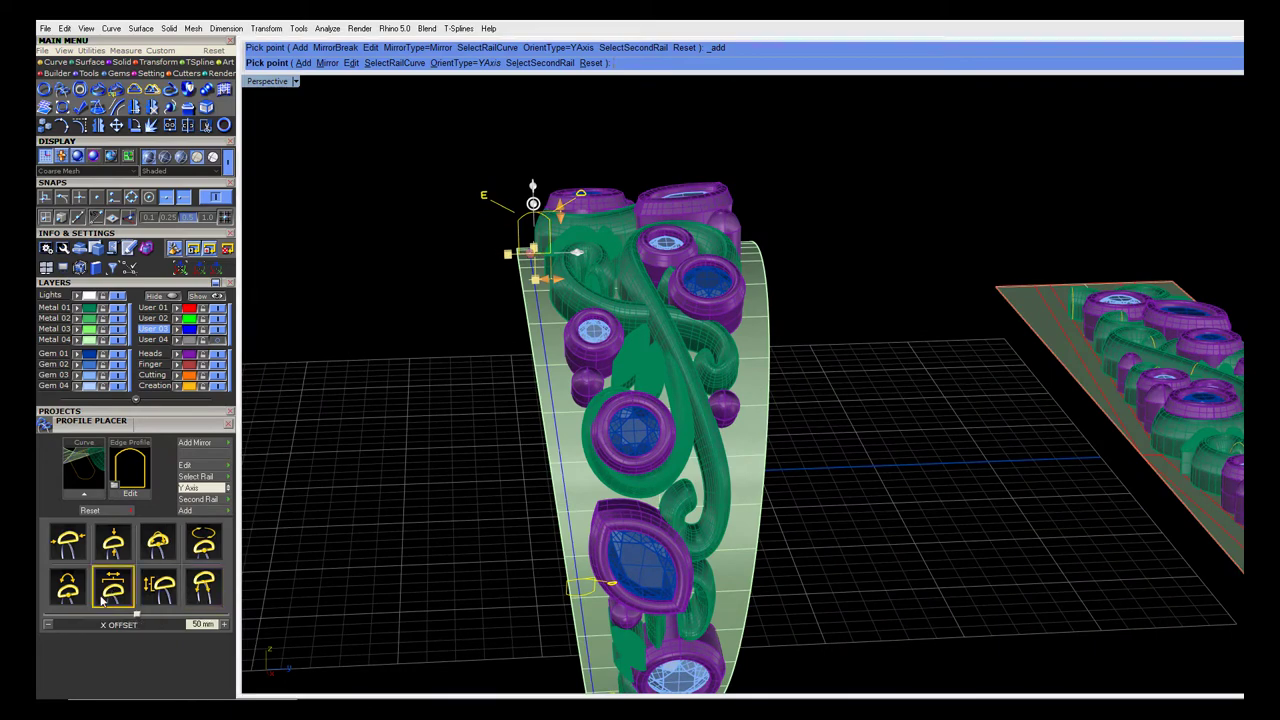
{"action": "left_click", "coordinate": [47, 625]}
{"action": "left_click", "coordinate": [47, 625]}
{"action": "right_click", "coordinate": [429, 311]}
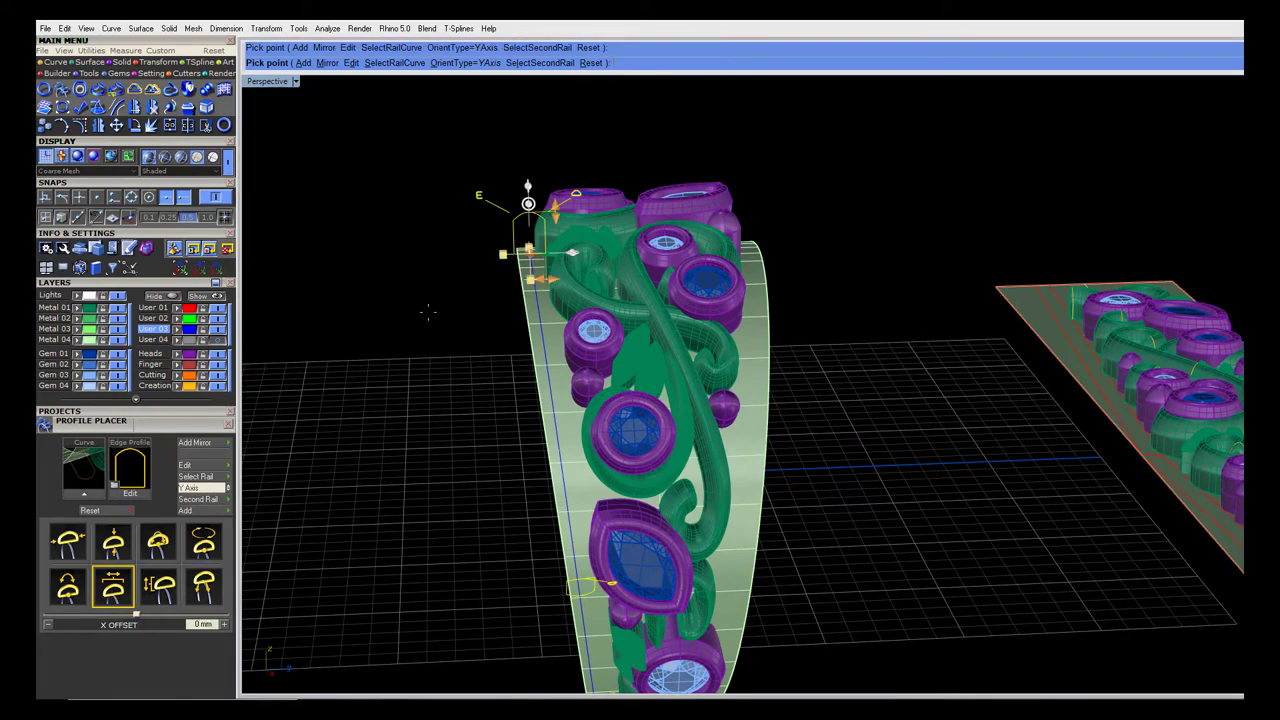
{"action": "scroll", "coordinate": [575, 192], "scroll_direction": "down", "scroll_amount": 6}
{"action": "right_click_drag", "start_coordinate": [526, 322], "coordinate": [655, 365]}
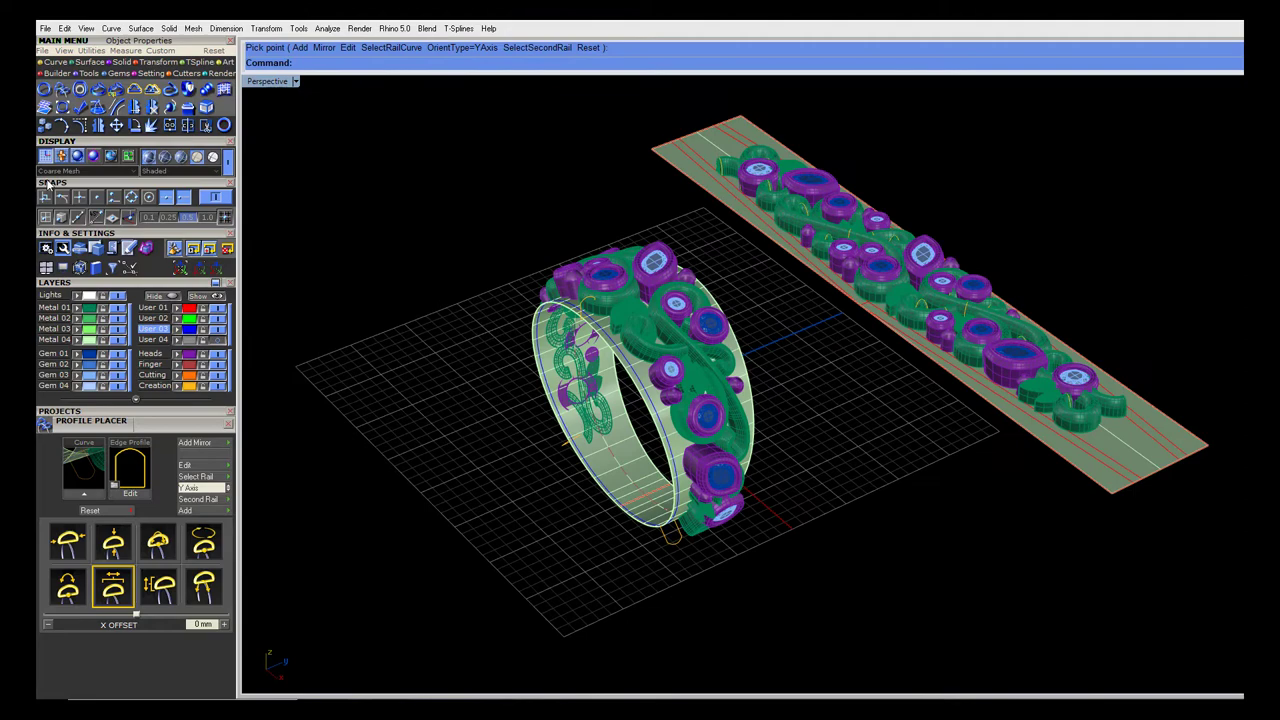
Start Sweep 1 History with Metal 02 as the current layer and hide the layer holding the band surface
{"action": "left_click", "coordinate": [87, 63]}
{"action": "left_click", "coordinate": [79, 89]}
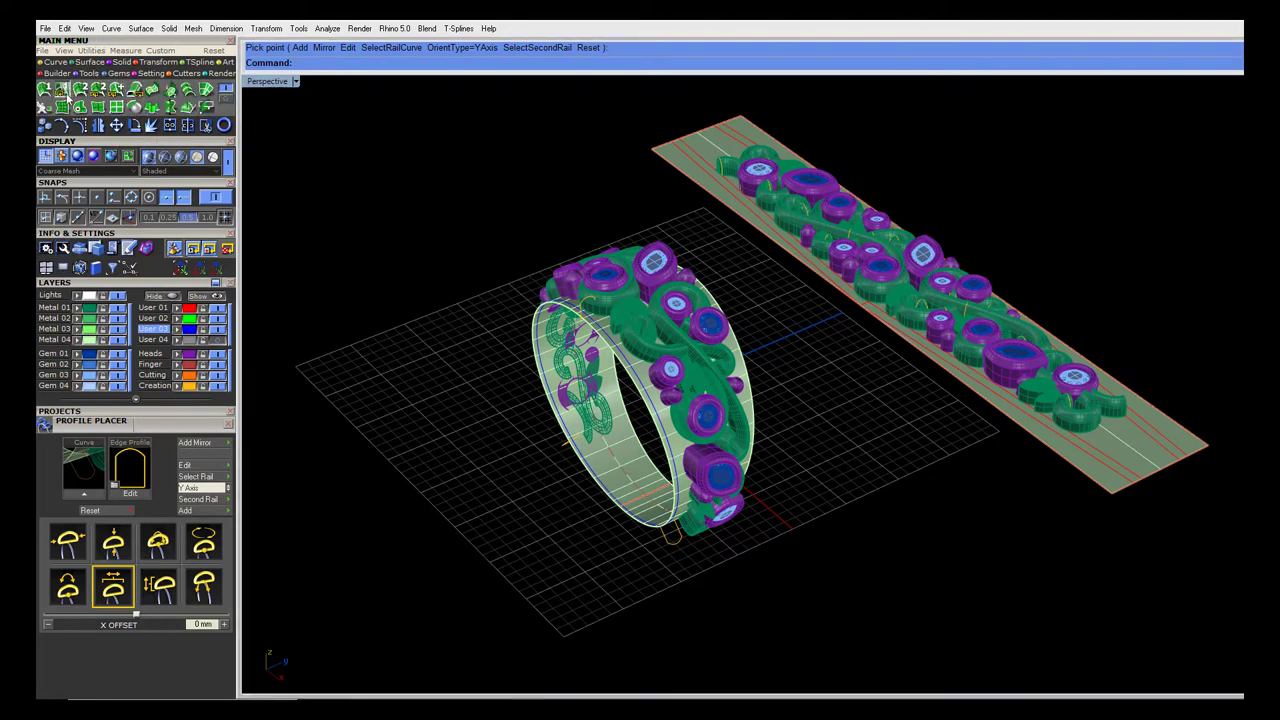
{"action": "left_click", "coordinate": [56, 318]}
{"action": "scroll", "coordinate": [628, 480], "scroll_direction": "up", "scroll_amount": 3}
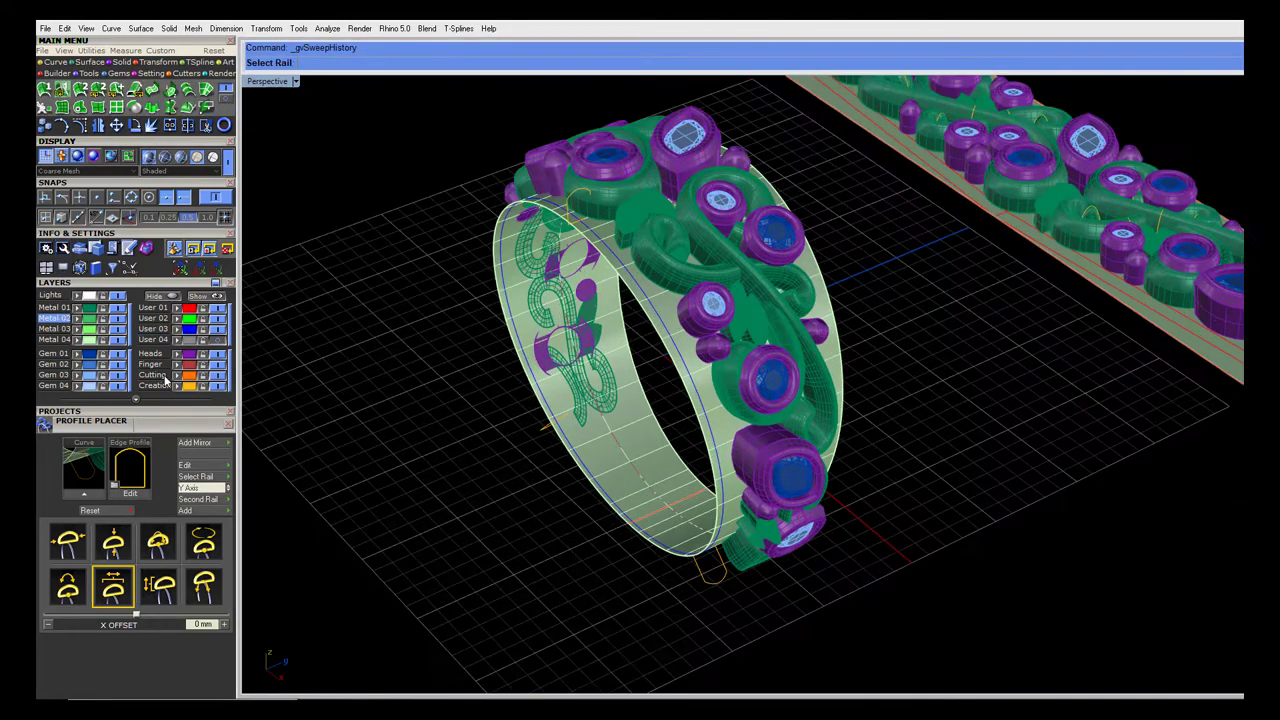
{"action": "left_click", "coordinate": [108, 342]}
Sweep the three placed edge profiles along the blue ring curve with Closed set to No
{"action": "left_click", "coordinate": [694, 380]}
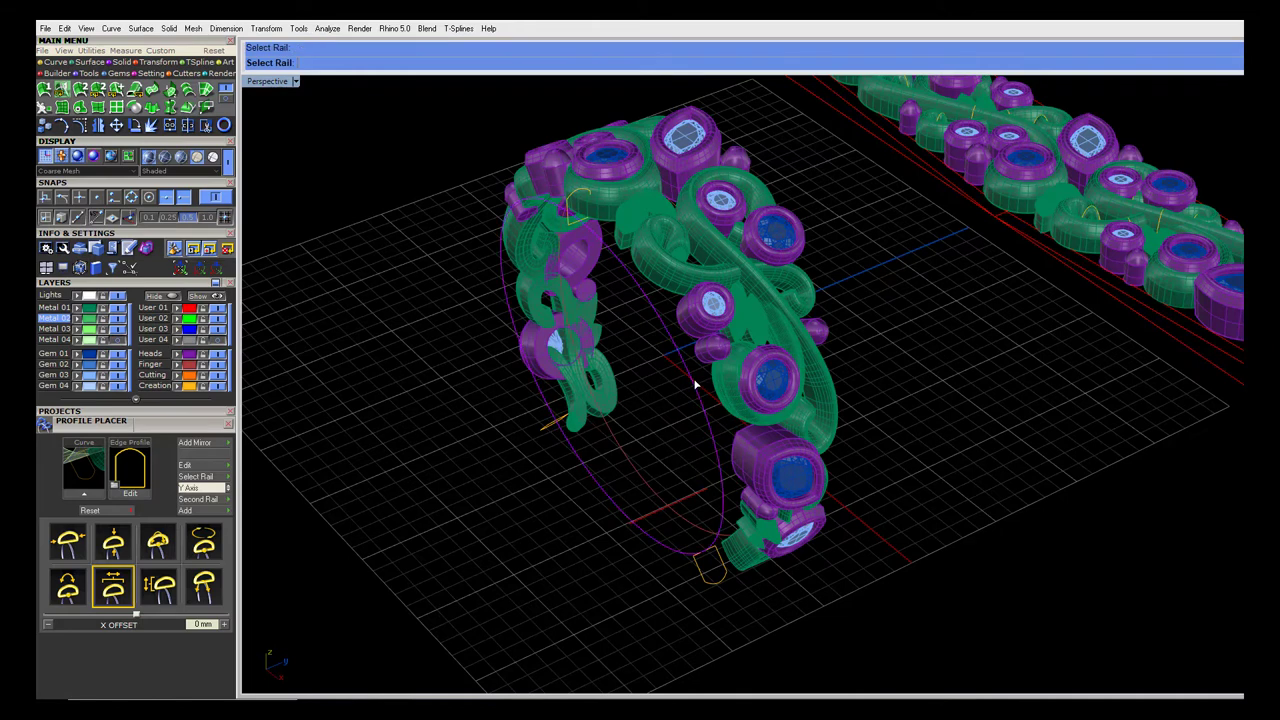
{"action": "right_click", "coordinate": [660, 394]}
{"action": "left_click", "coordinate": [703, 396]}
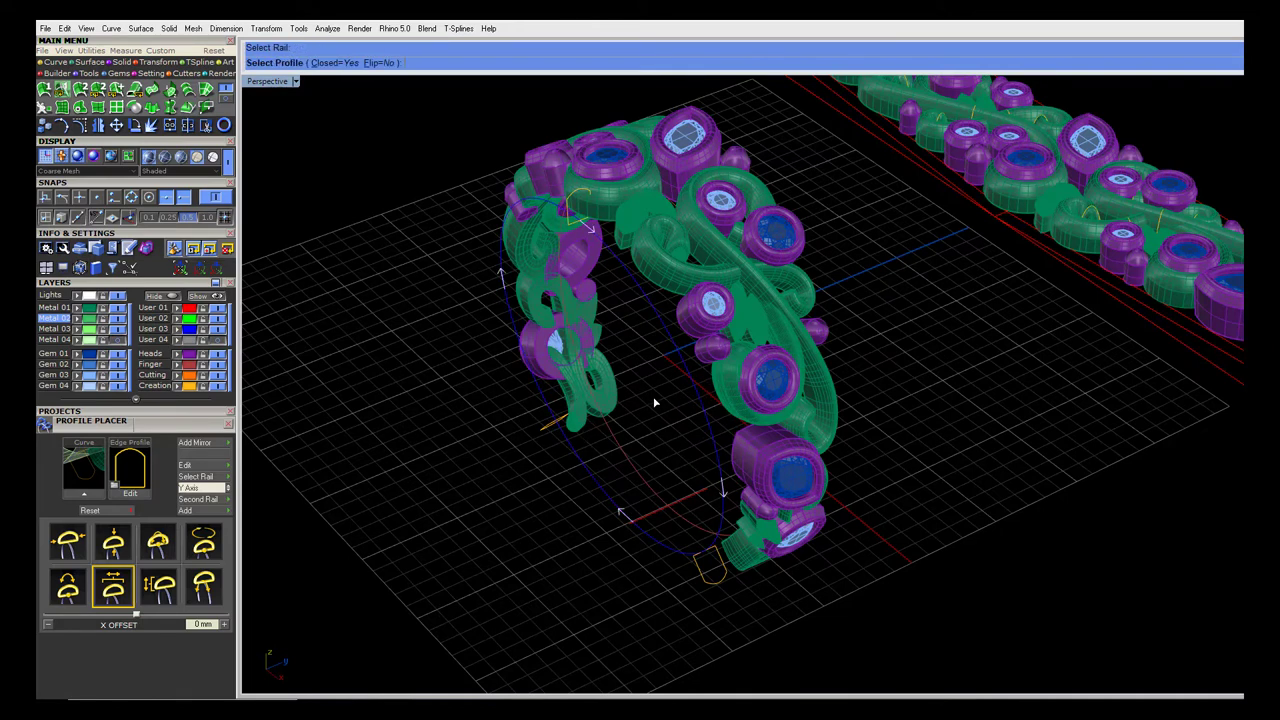
{"action": "left_click", "coordinate": [330, 63]}
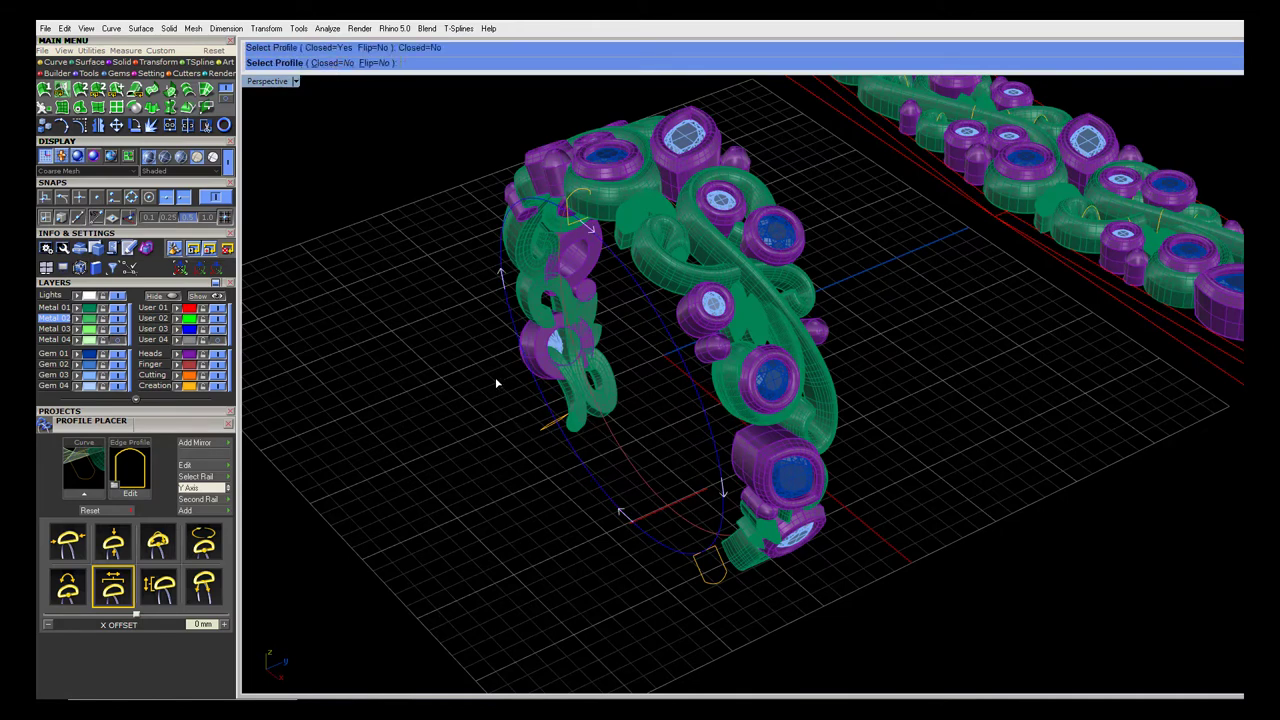
{"action": "left_click", "coordinate": [549, 432]}
{"action": "left_click", "coordinate": [573, 228]}
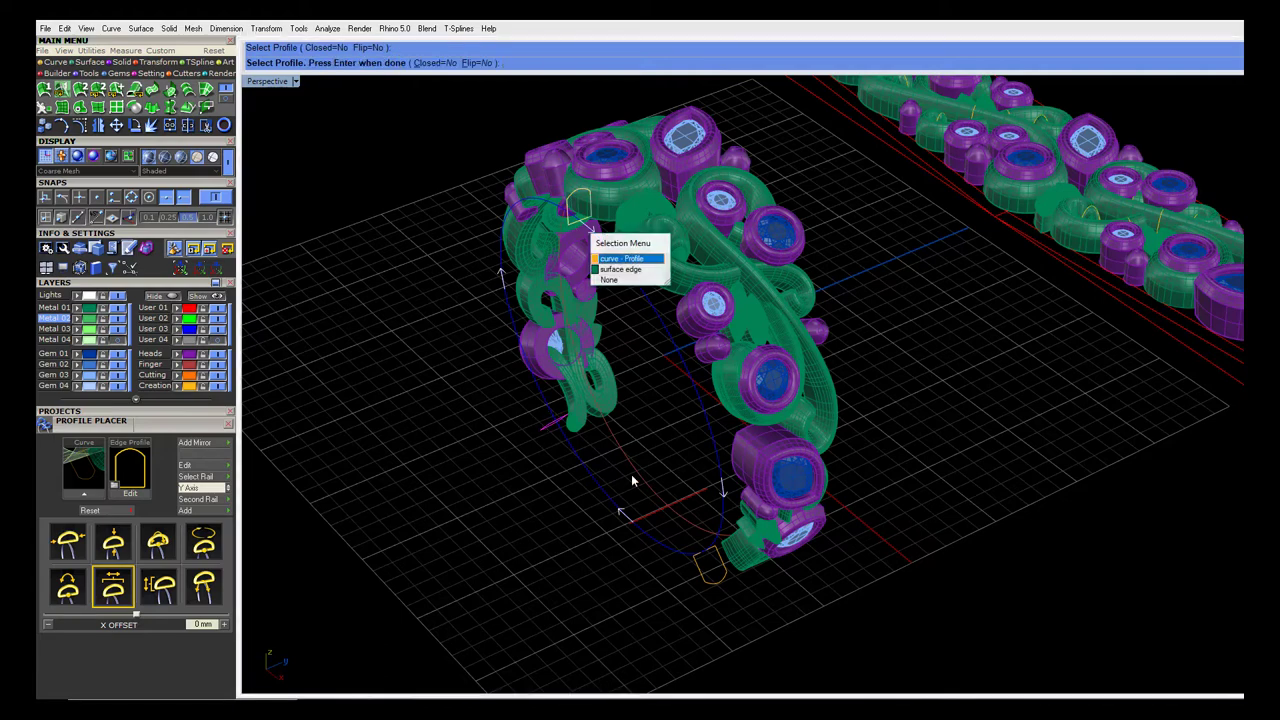
{"action": "left_click", "coordinate": [628, 260]}
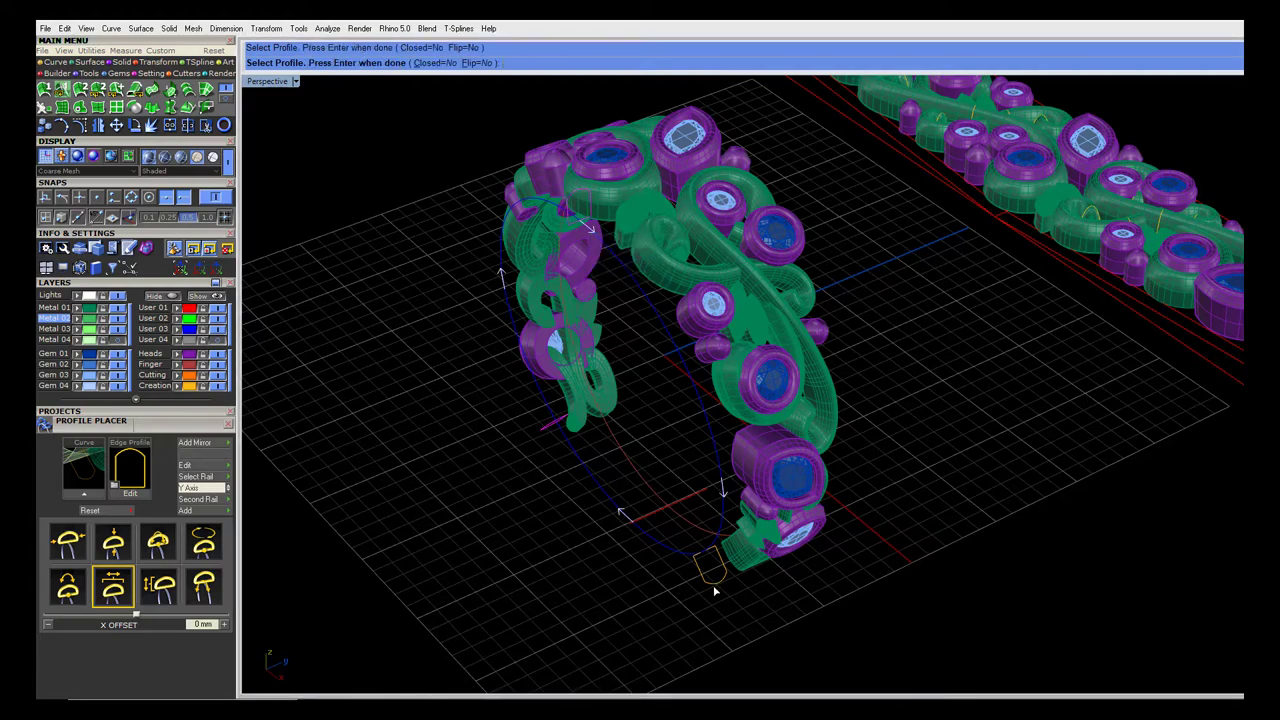
{"action": "left_click", "coordinate": [713, 584]}
{"action": "key", "text": "Return"}
Mirror the swept edge rail across the ring's centre, starting the mirror plane at 0 and running it along the X axis
{"action": "right_click_drag", "start_coordinate": [677, 477], "coordinate": [624, 421]}
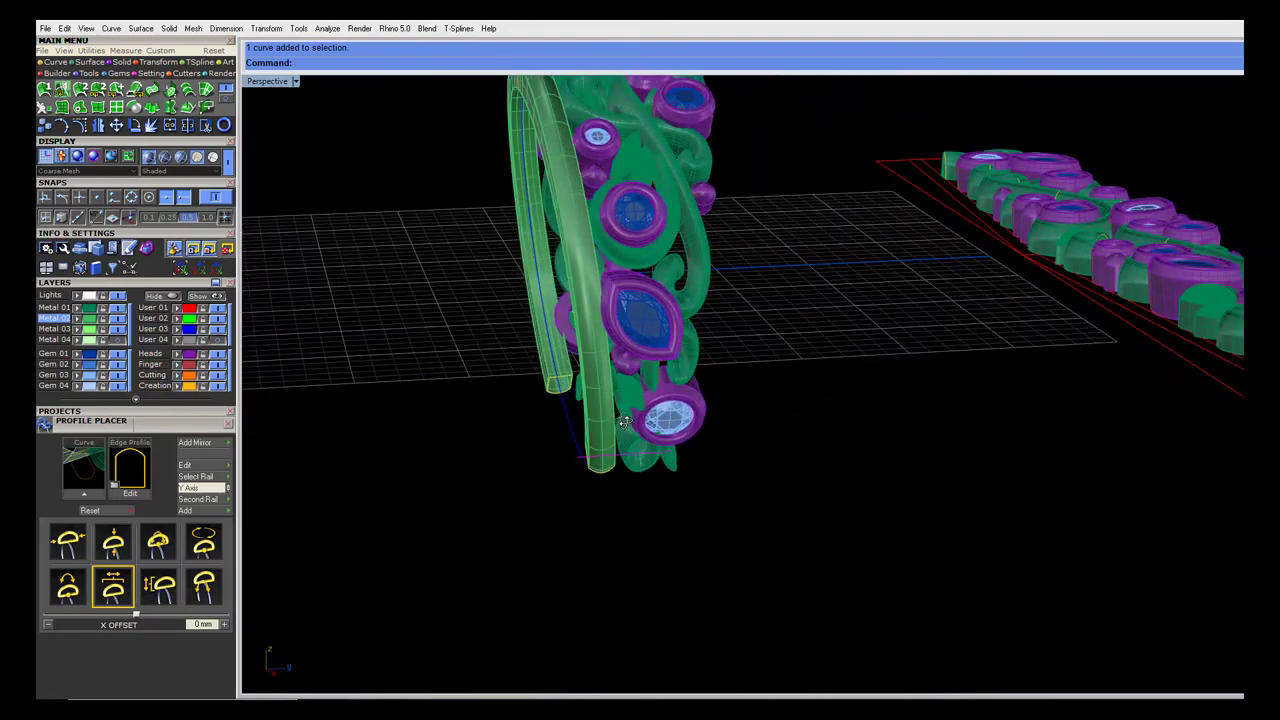
{"action": "right_click_drag", "start_coordinate": [591, 475], "coordinate": [718, 590]}
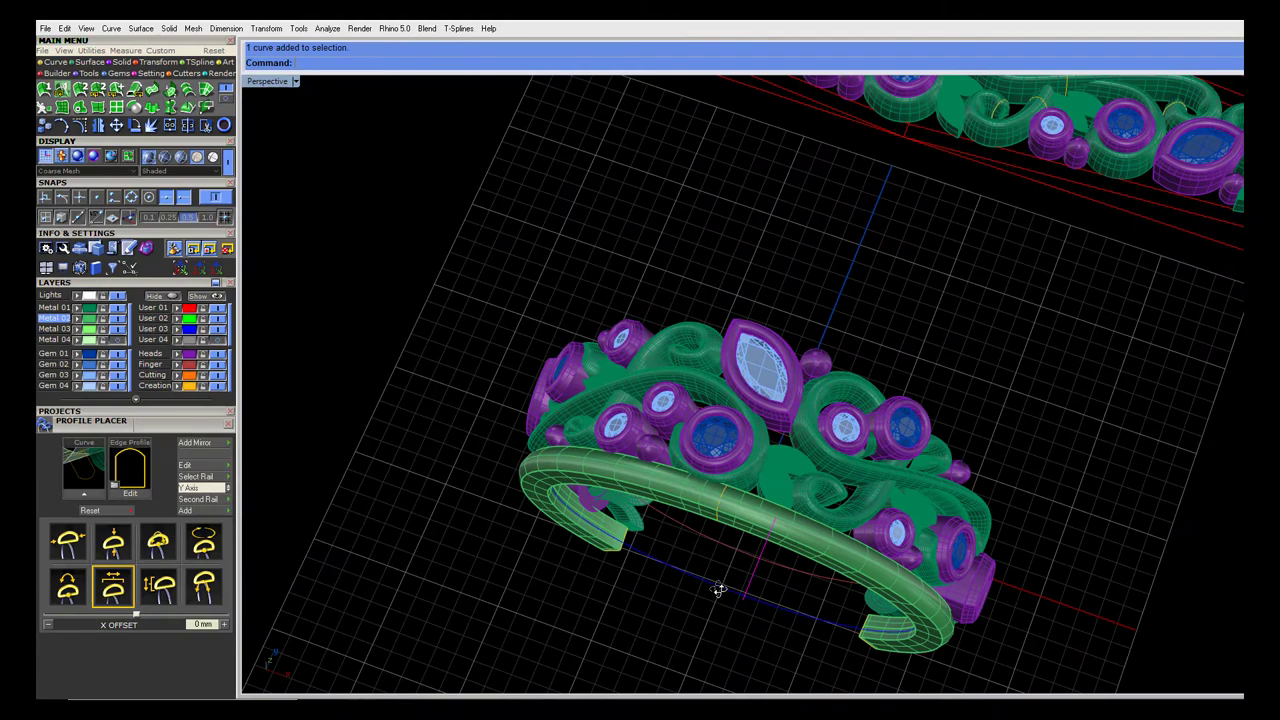
{"action": "left_click", "coordinate": [754, 519]}
{"action": "type", "text": "Mirr"}
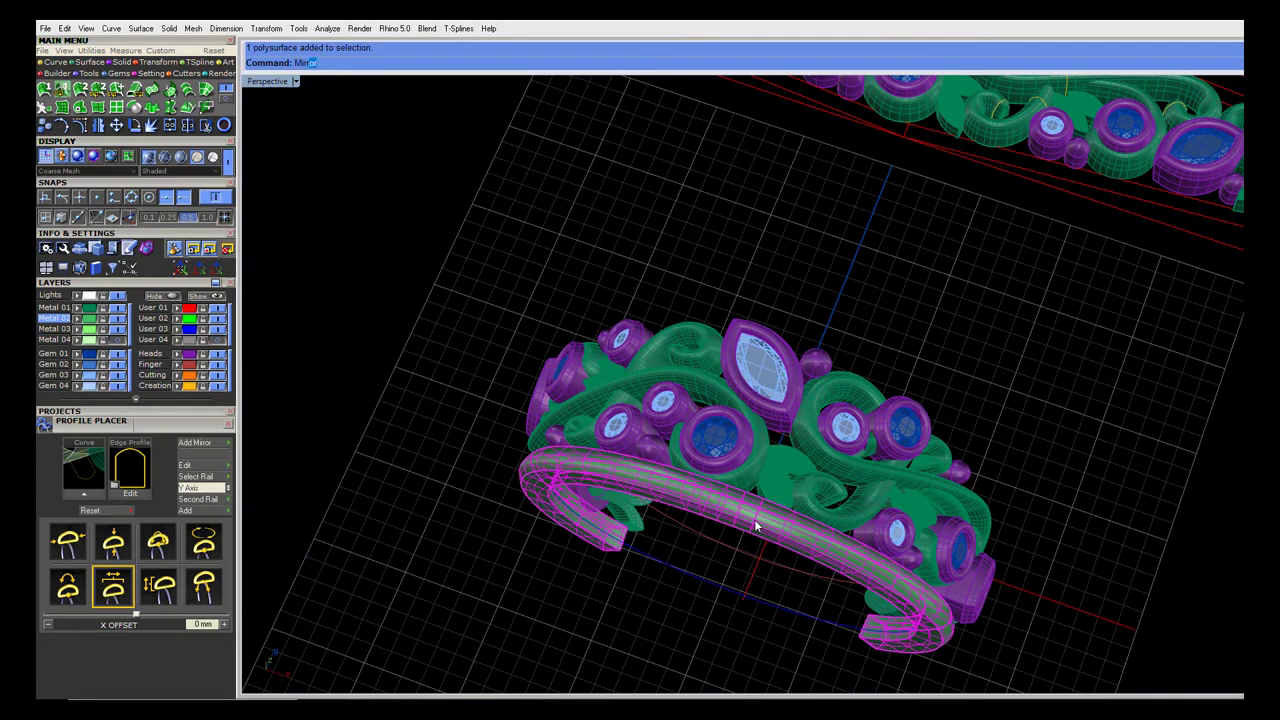
{"action": "key", "text": "Return"}
{"action": "type", "text": "0"}
{"action": "key", "text": "Return"}
{"action": "scroll", "coordinate": [754, 519], "scroll_direction": "down", "scroll_amount": 6}
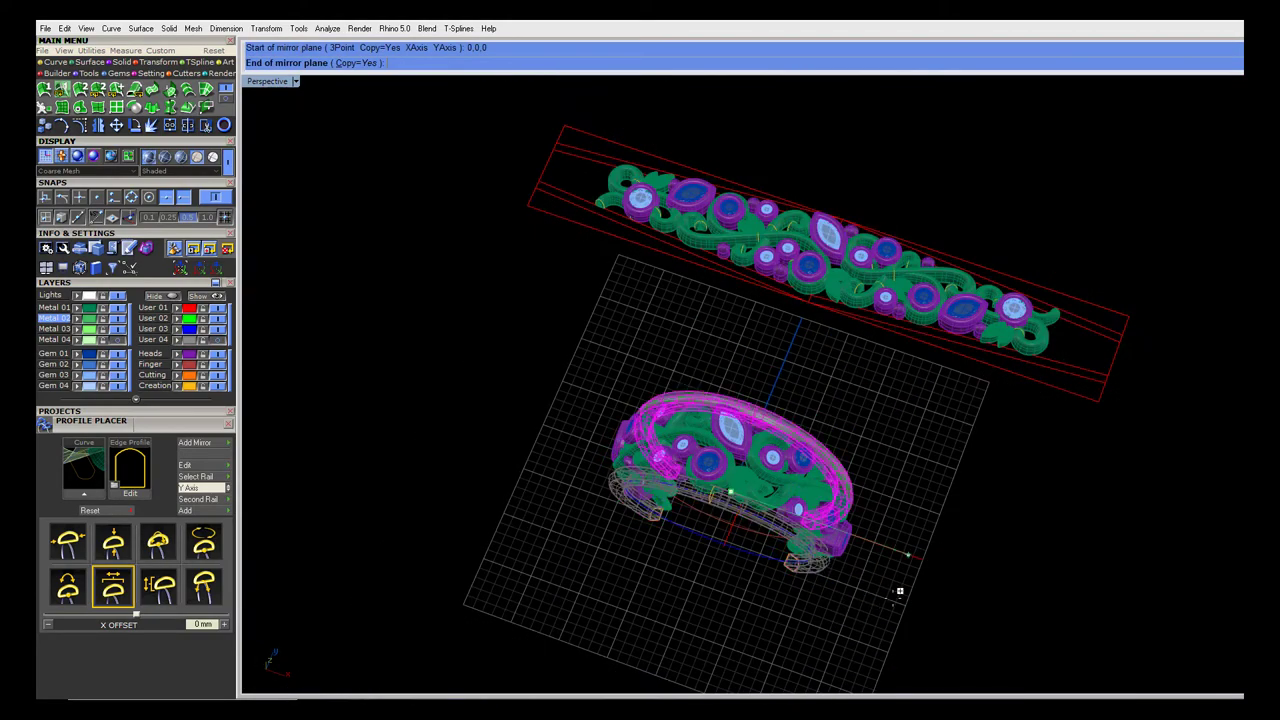
{"action": "left_click", "coordinate": [893, 598]}
{"action": "left_click", "coordinate": [881, 600]}
Start Profile Placer on the ring's central curve and choose the profileplacer_02 shape as the shank profile
{"action": "right_click_drag", "start_coordinate": [752, 490], "coordinate": [680, 497]}
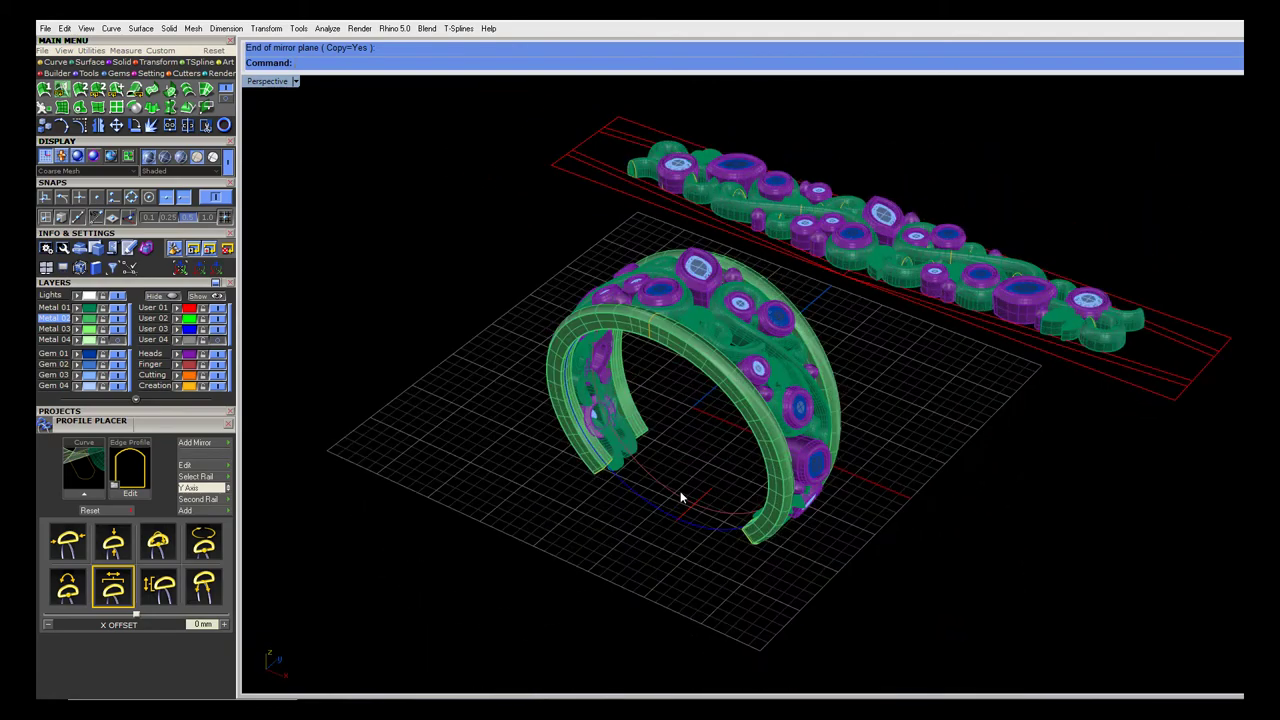
{"action": "left_click", "coordinate": [83, 496]}
{"action": "left_click", "coordinate": [116, 490]}
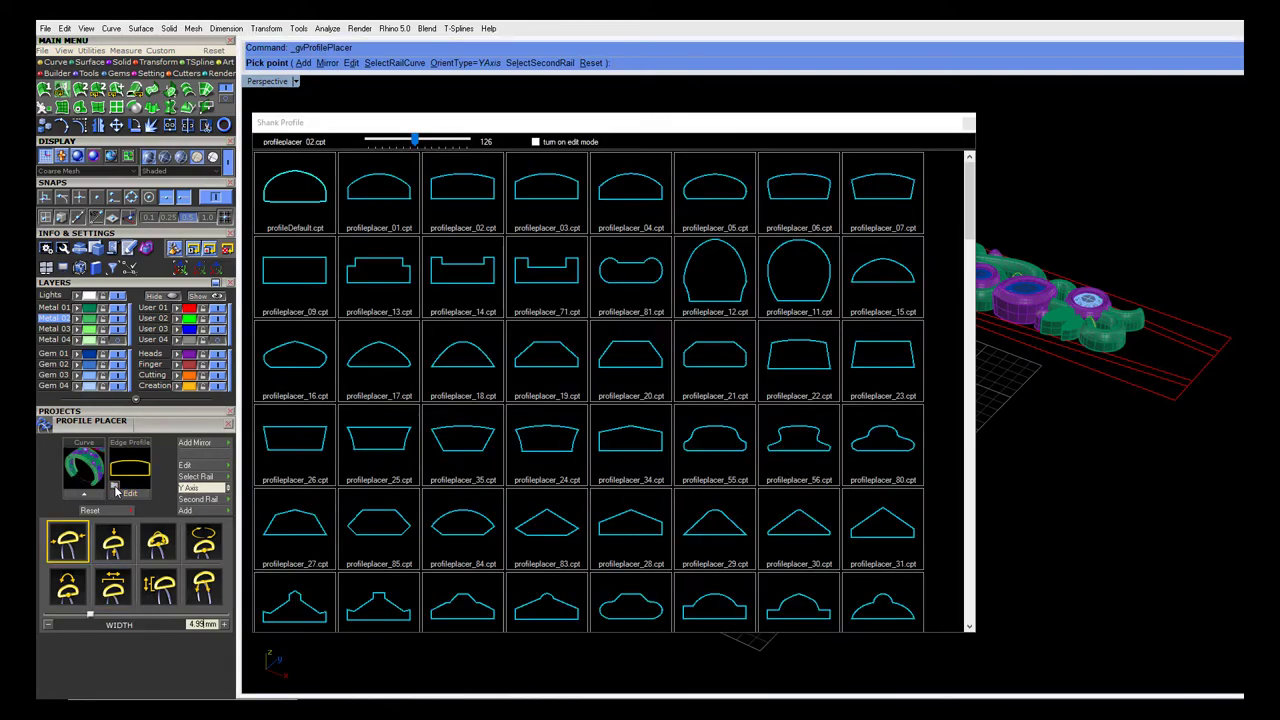
{"action": "left_click", "coordinate": [457, 200]}
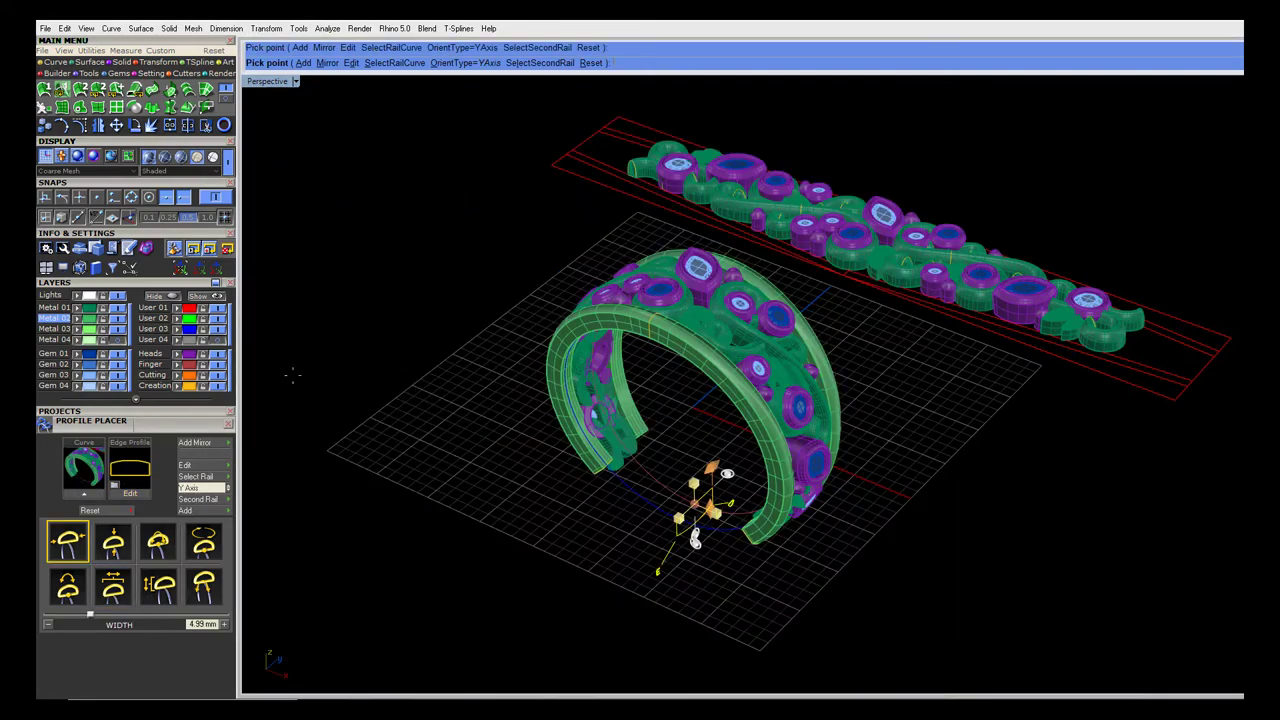
Move the shank profile to just past 87% along the curve, at the open ends of the edge rails
{"action": "left_click", "coordinate": [206, 590]}
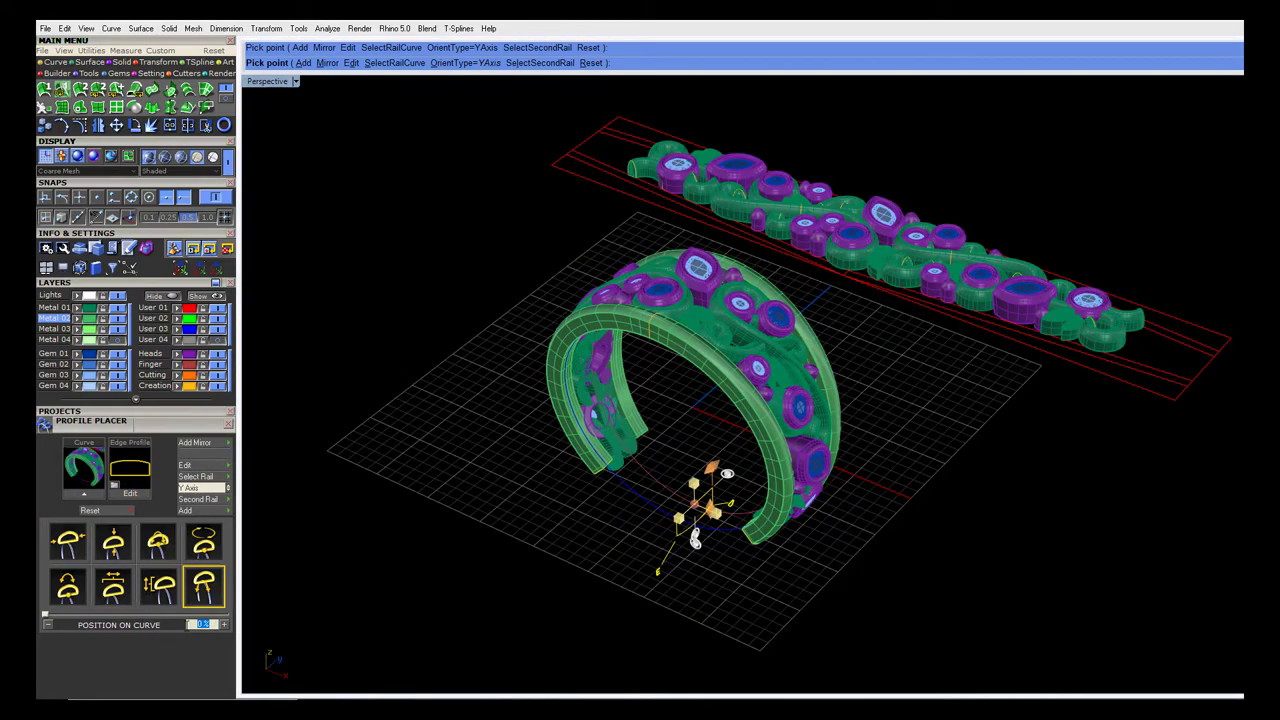
{"action": "type", "text": "86"}
{"action": "key", "text": "Return"}
{"action": "right_click_drag", "start_coordinate": [455, 605], "coordinate": [393, 528]}
{"action": "left_click", "coordinate": [223, 626]}
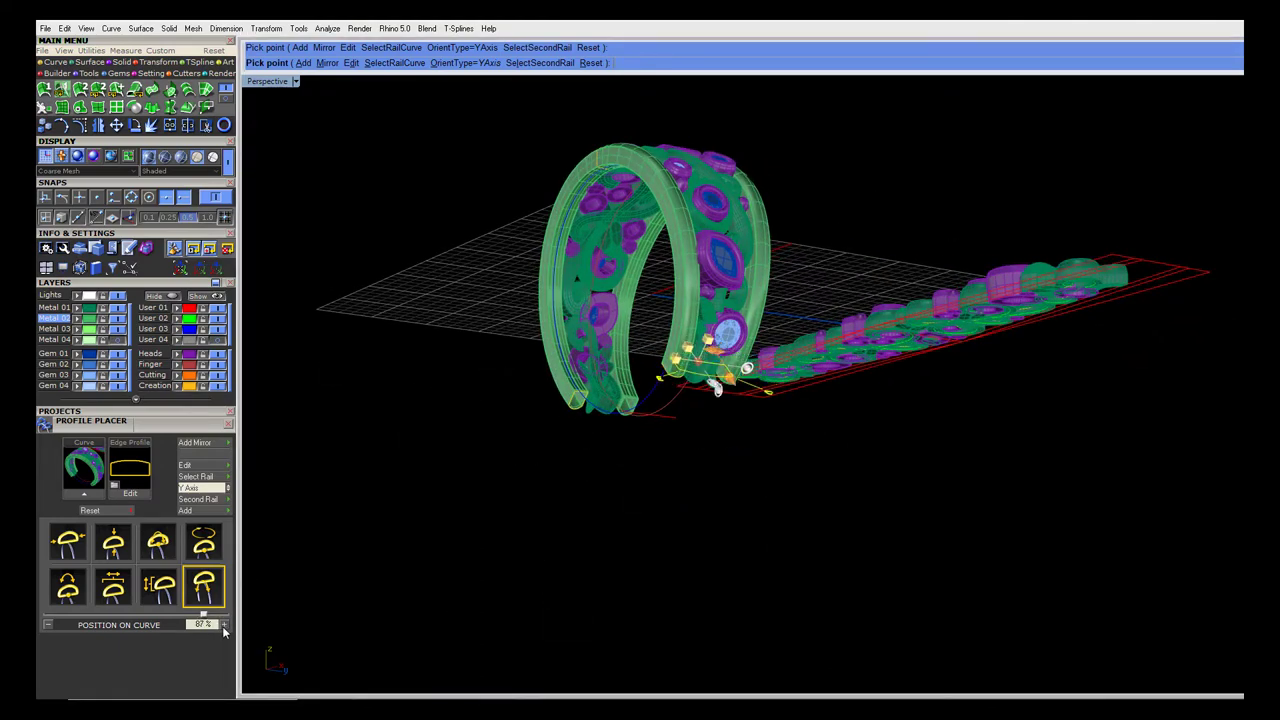
{"action": "left_click", "coordinate": [223, 626]}
Widen the shank profile to 5.99 mm to span both rail ends and add a mirrored copy at the opposite ends
{"action": "left_click", "coordinate": [62, 544]}
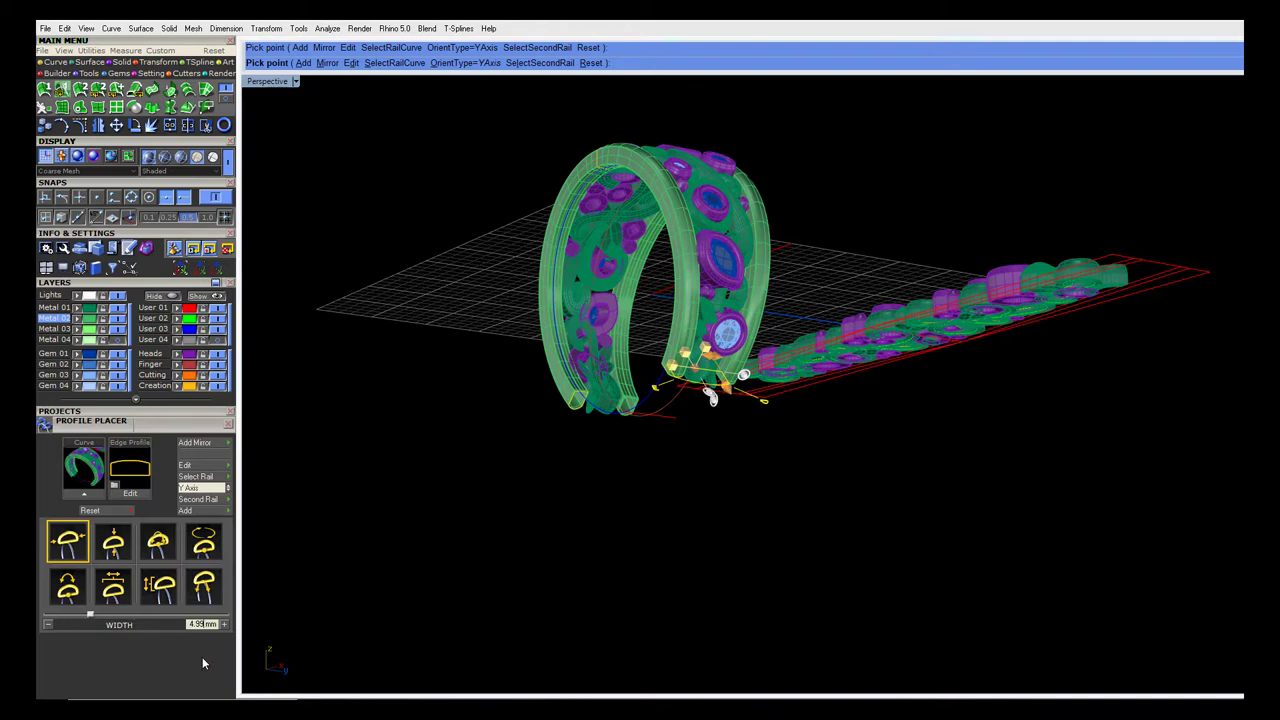
{"action": "scroll", "coordinate": [288, 592], "scroll_direction": "up", "scroll_amount": 5}
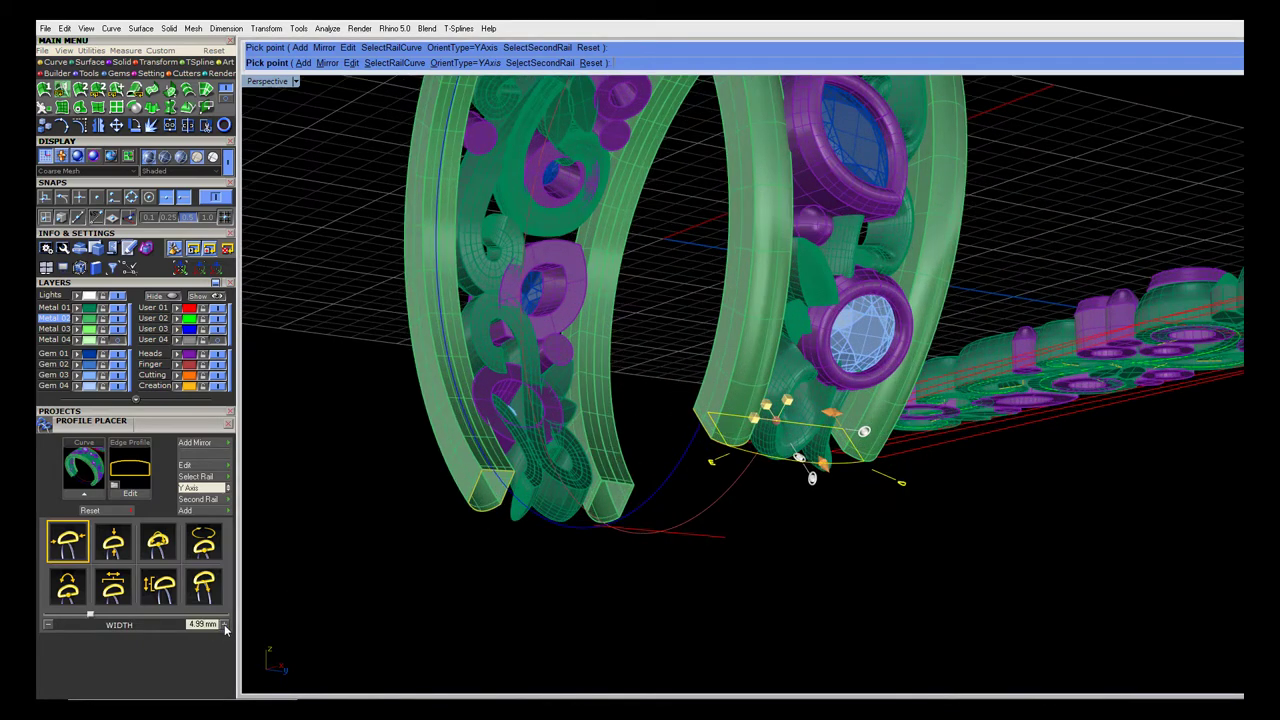
{"action": "left_click", "coordinate": [225, 625]}
{"action": "left_click", "coordinate": [225, 625]}
{"action": "left_click", "coordinate": [226, 625]}
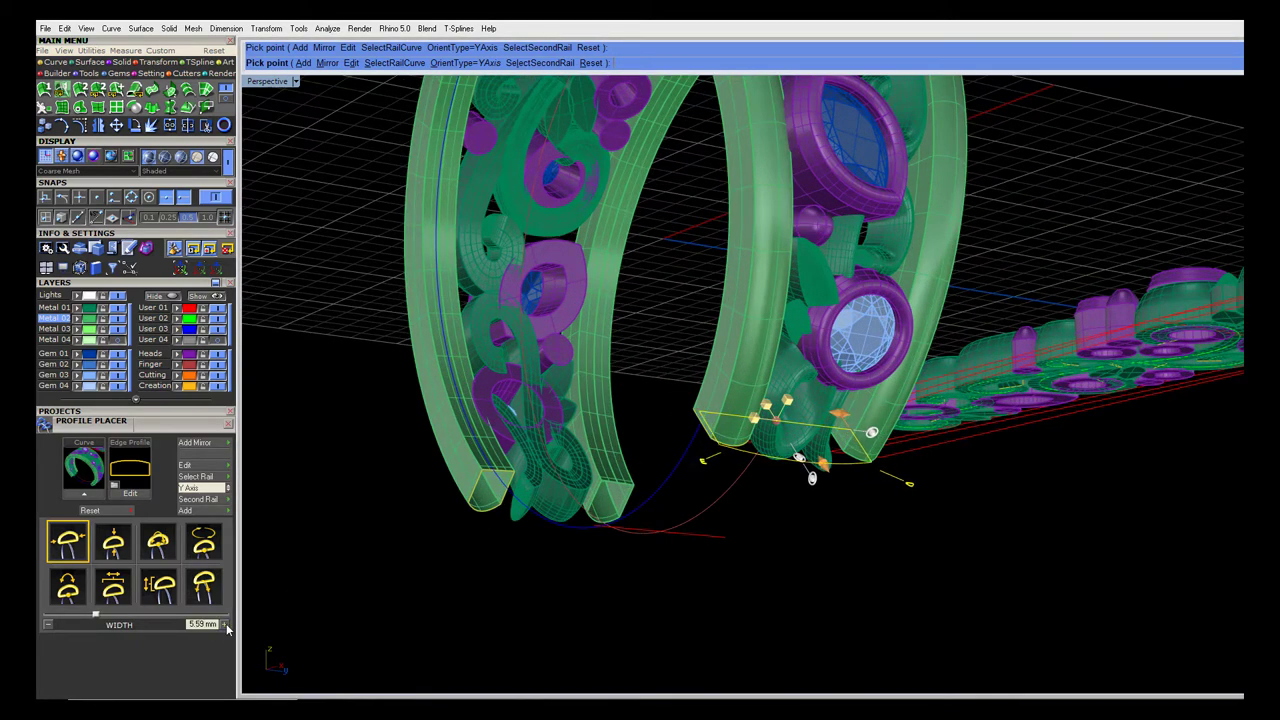
{"action": "left_click", "coordinate": [226, 625]}
{"action": "left_click", "coordinate": [226, 625]}
{"action": "left_click", "coordinate": [226, 625]}
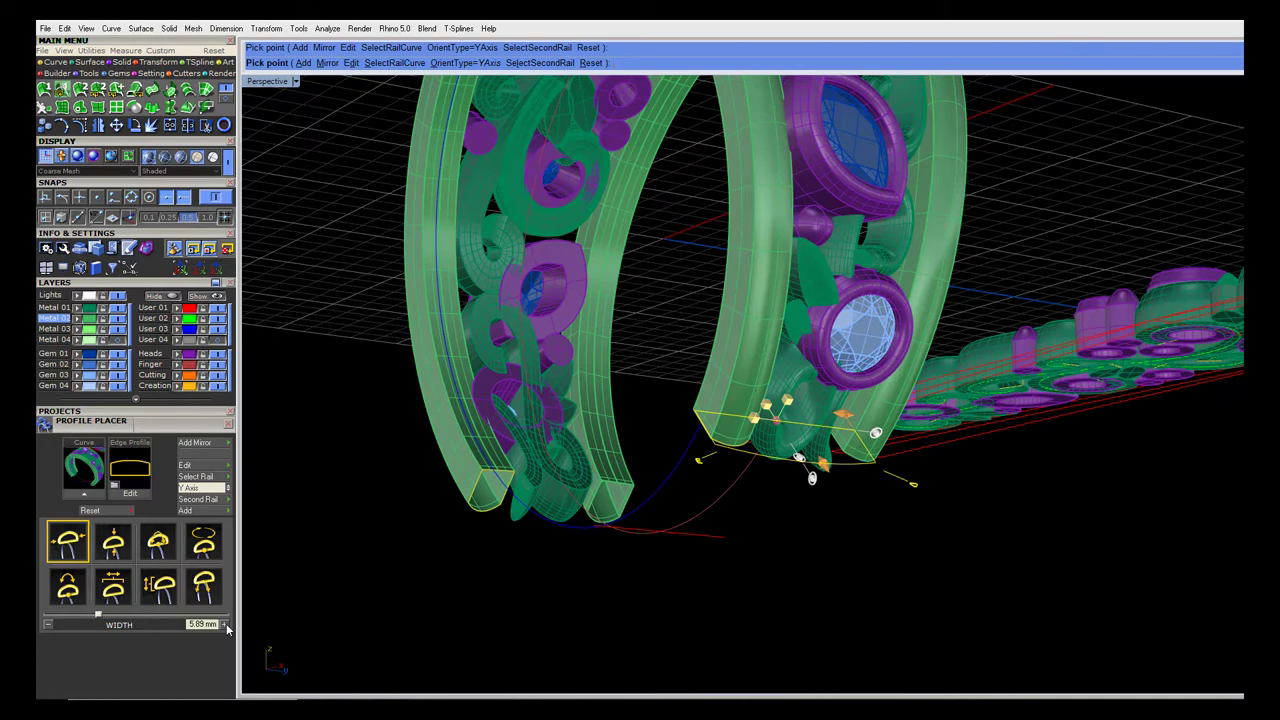
{"action": "left_click", "coordinate": [226, 625]}
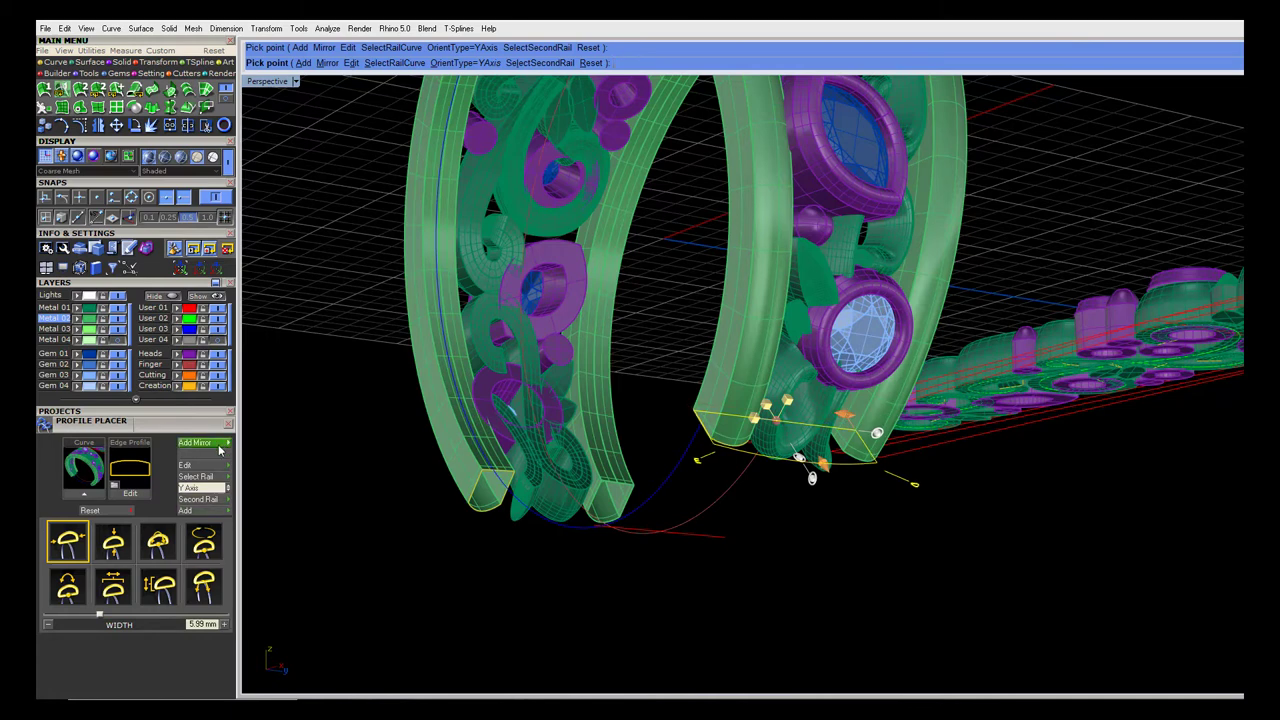
{"action": "left_click", "coordinate": [196, 443]}
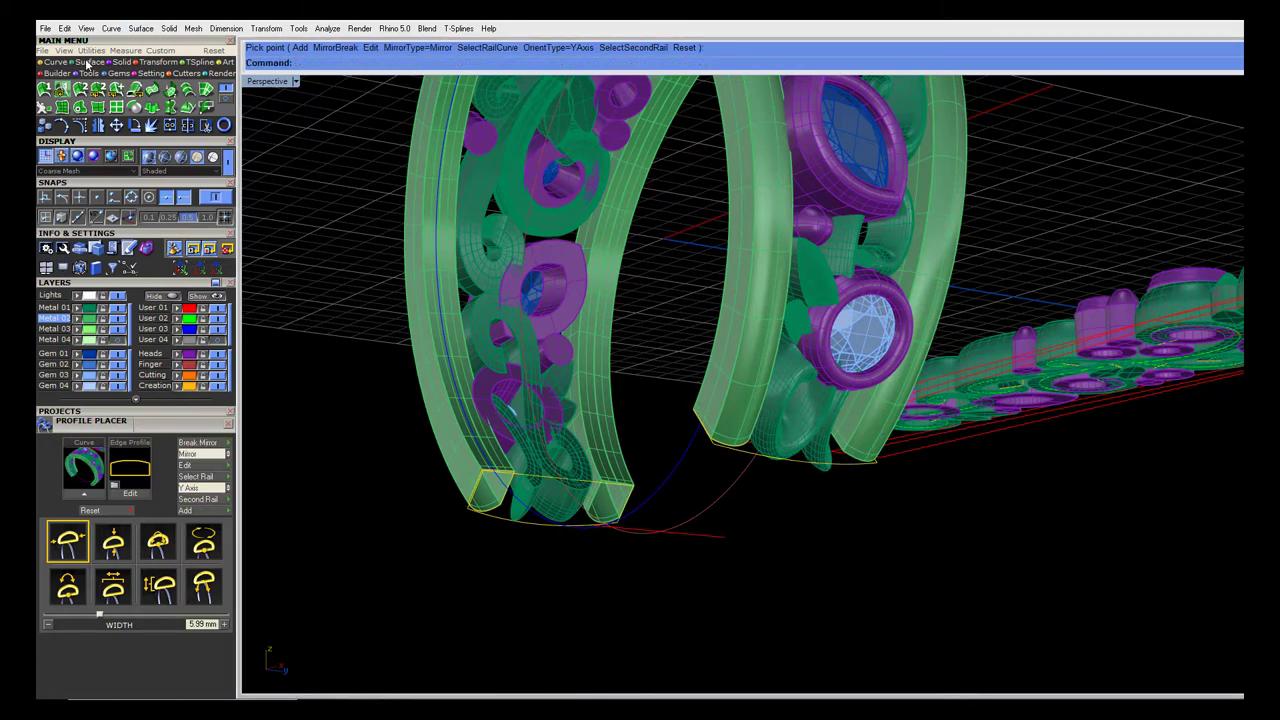
Sweep the two shank profiles along the central curve with Closed set to No to close the ring's bottom
{"action": "left_click", "coordinate": [63, 91]}
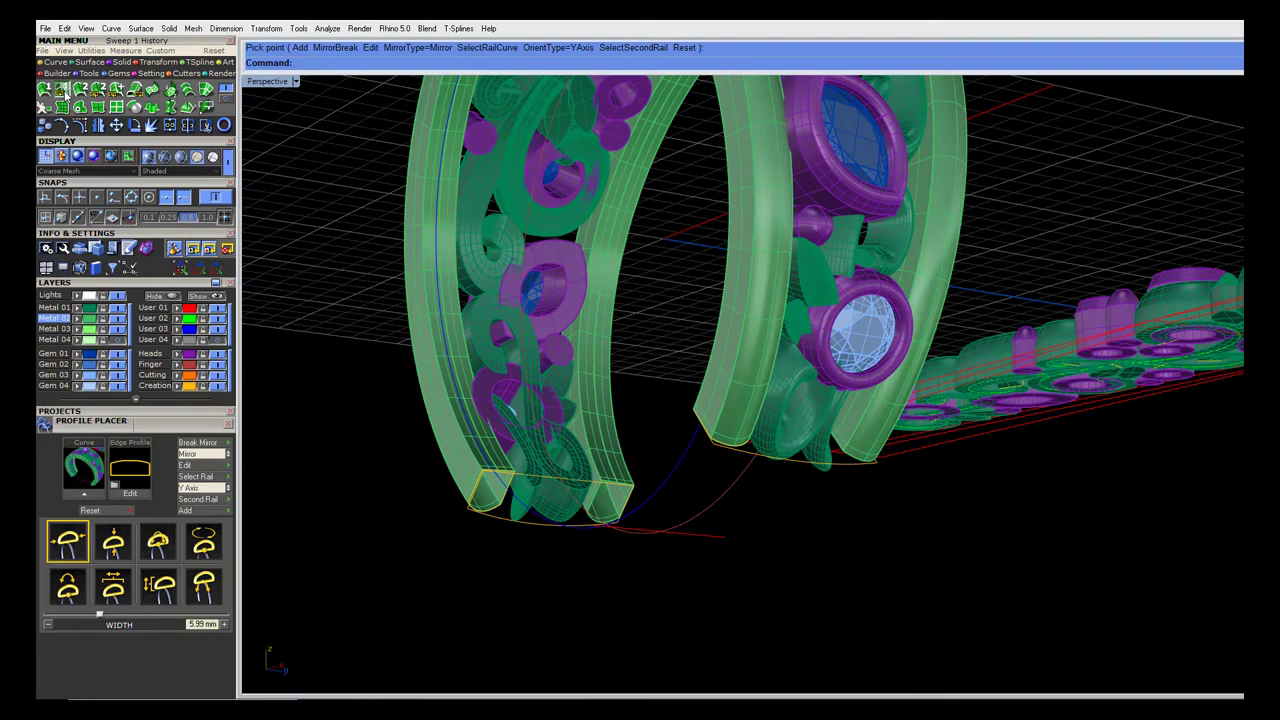
{"action": "left_click", "coordinate": [708, 507]}
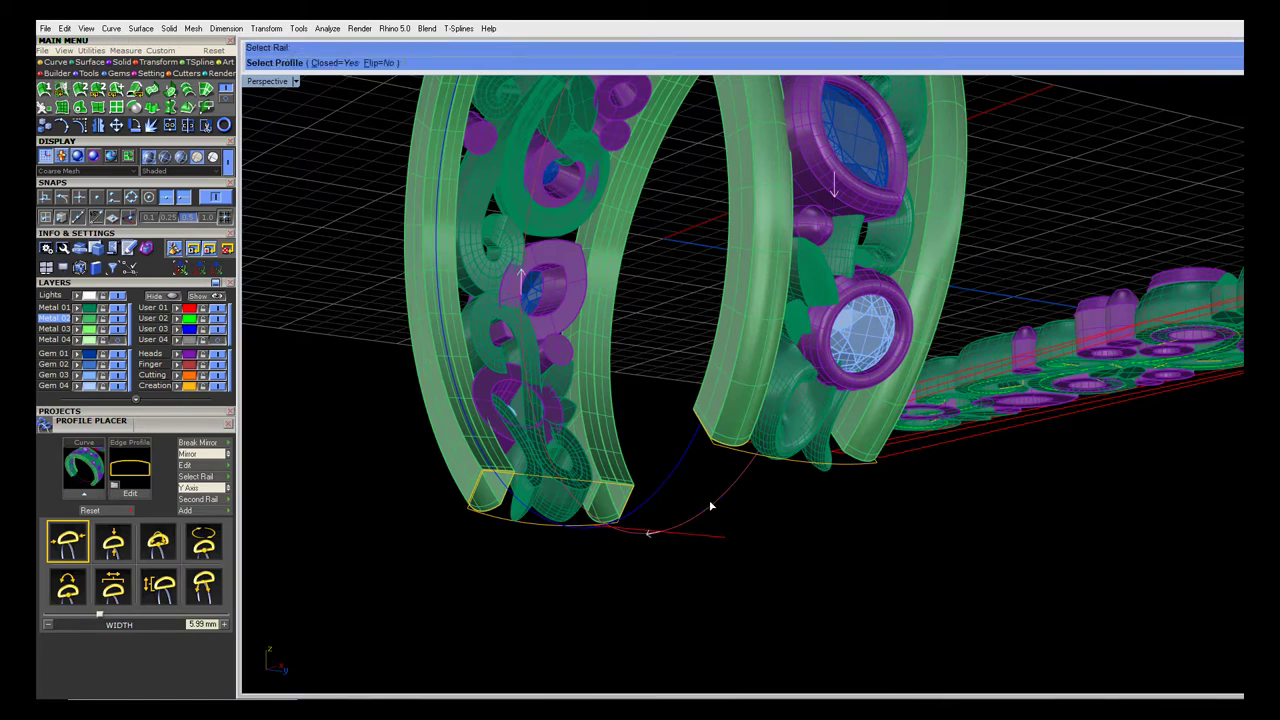
{"action": "left_click", "coordinate": [340, 63]}
{"action": "left_click", "coordinate": [844, 468]}
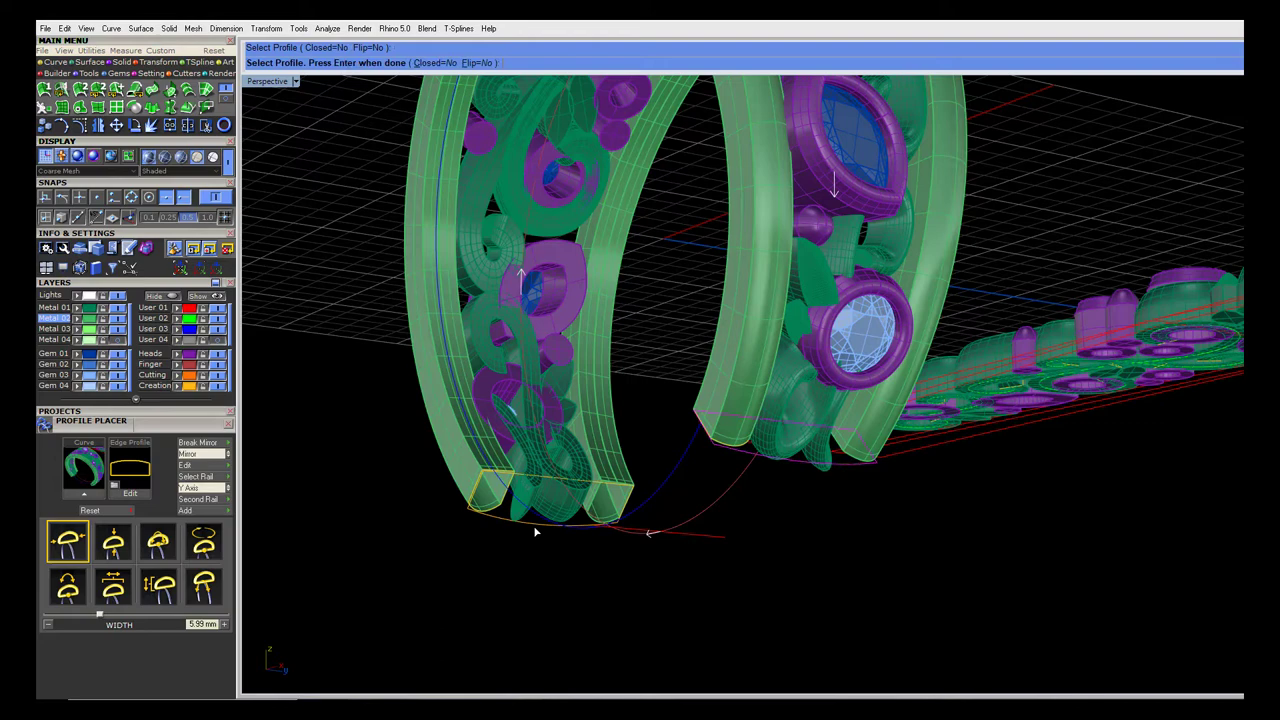
{"action": "left_click", "coordinate": [533, 526]}
{"action": "key", "text": "Return"}
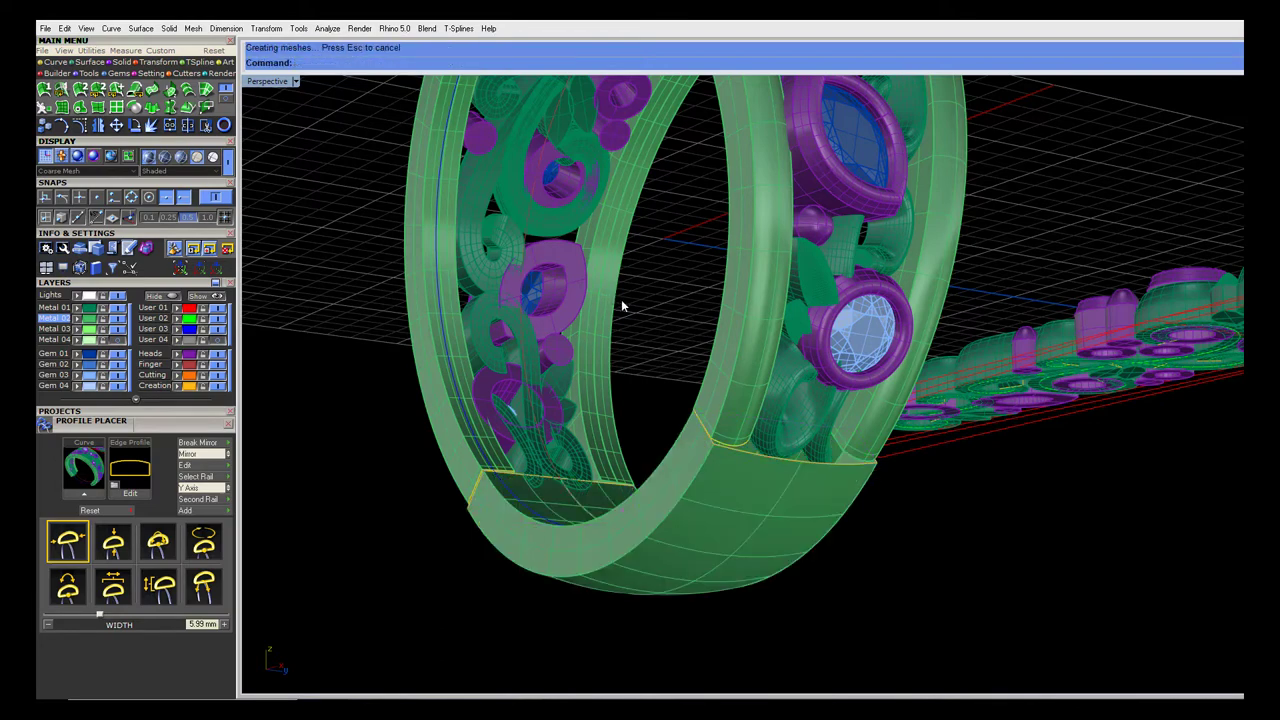
Inspect the joints between the bottom shank and the edge rails, and return to the four-viewport layout
{"action": "scroll", "coordinate": [621, 302], "scroll_direction": "up", "scroll_amount": 4}
{"action": "scroll", "coordinate": [697, 471], "scroll_direction": "up", "scroll_amount": 2}
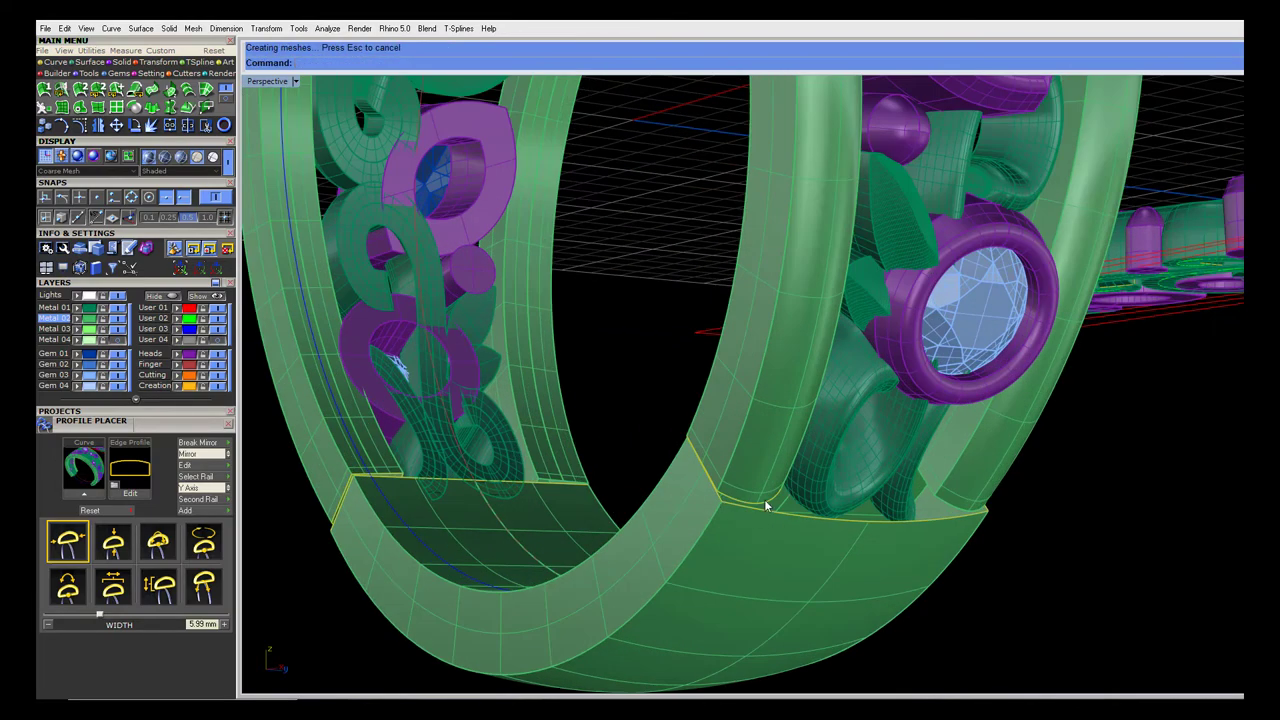
{"action": "scroll", "coordinate": [771, 507], "scroll_direction": "down", "scroll_amount": 4}
{"action": "right_click_drag", "start_coordinate": [752, 517], "coordinate": [806, 553]}
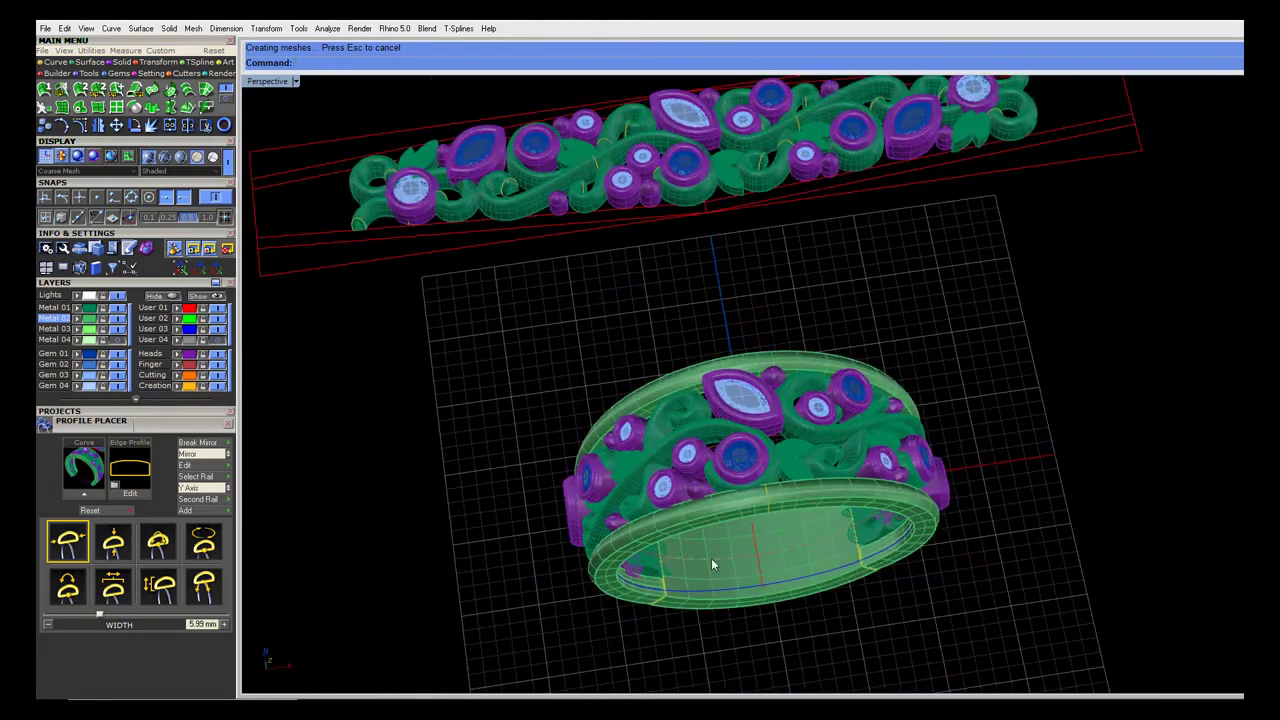
{"action": "scroll", "coordinate": [712, 562], "scroll_direction": "down", "scroll_amount": 4}
{"action": "double_click", "coordinate": [276, 85]}
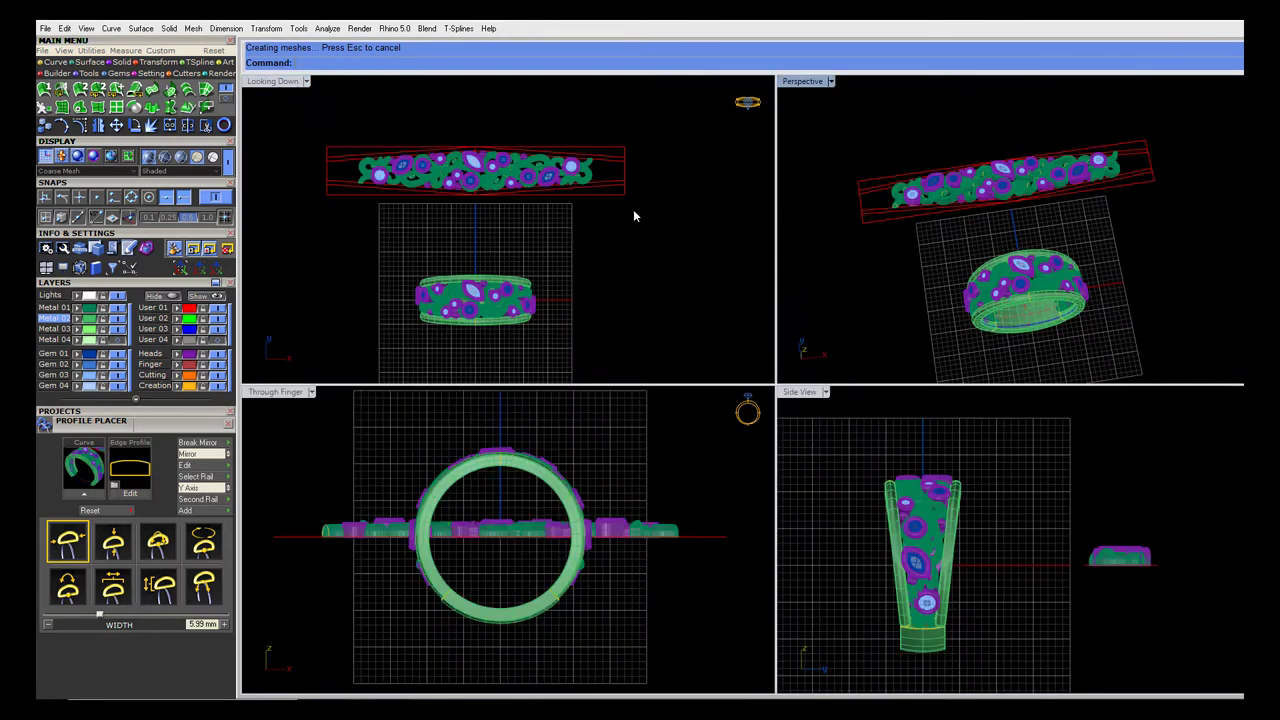
Hide the flat pattern and its guide curves, and enlarge the Perspective view of the ring
{"action": "left_click_drag", "start_coordinate": [634, 210], "coordinate": [282, 111]}
{"action": "left_click", "coordinate": [171, 296]}
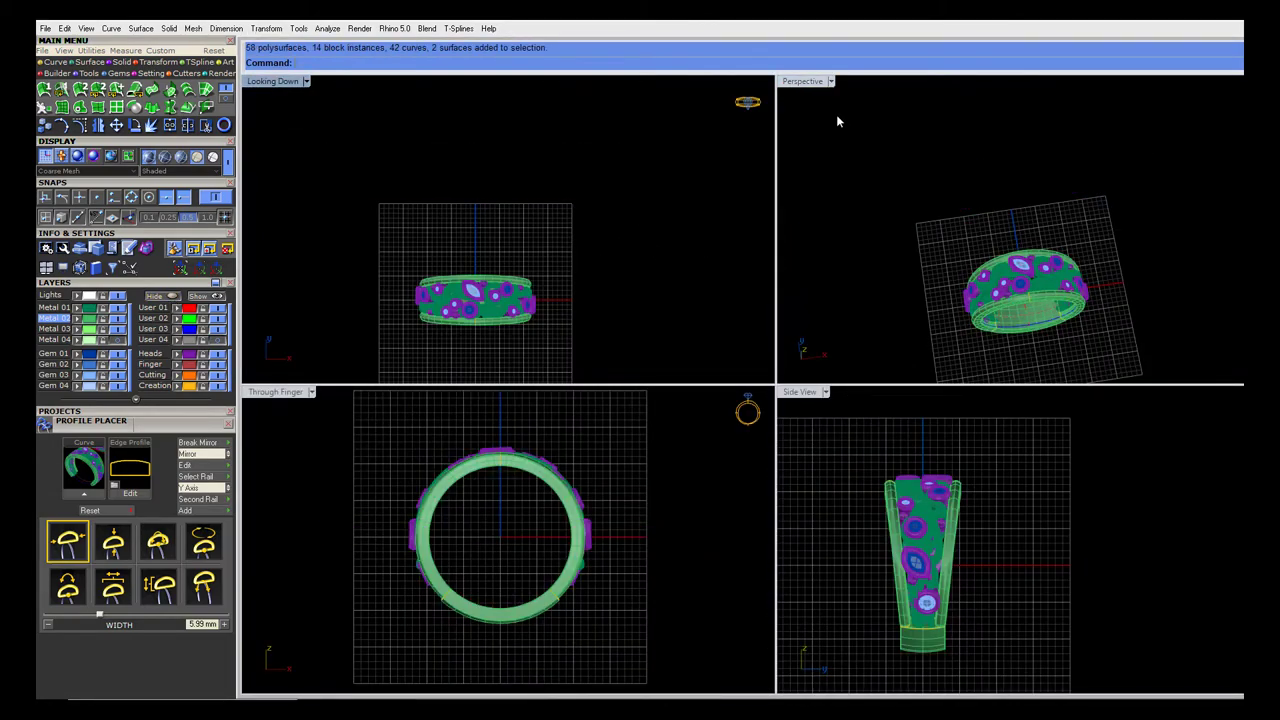
{"action": "double_click", "coordinate": [803, 81]}
{"action": "scroll", "coordinate": [765, 540], "scroll_direction": "up", "scroll_amount": 4}
{"action": "scroll", "coordinate": [757, 289], "scroll_direction": "down", "scroll_amount": 3}
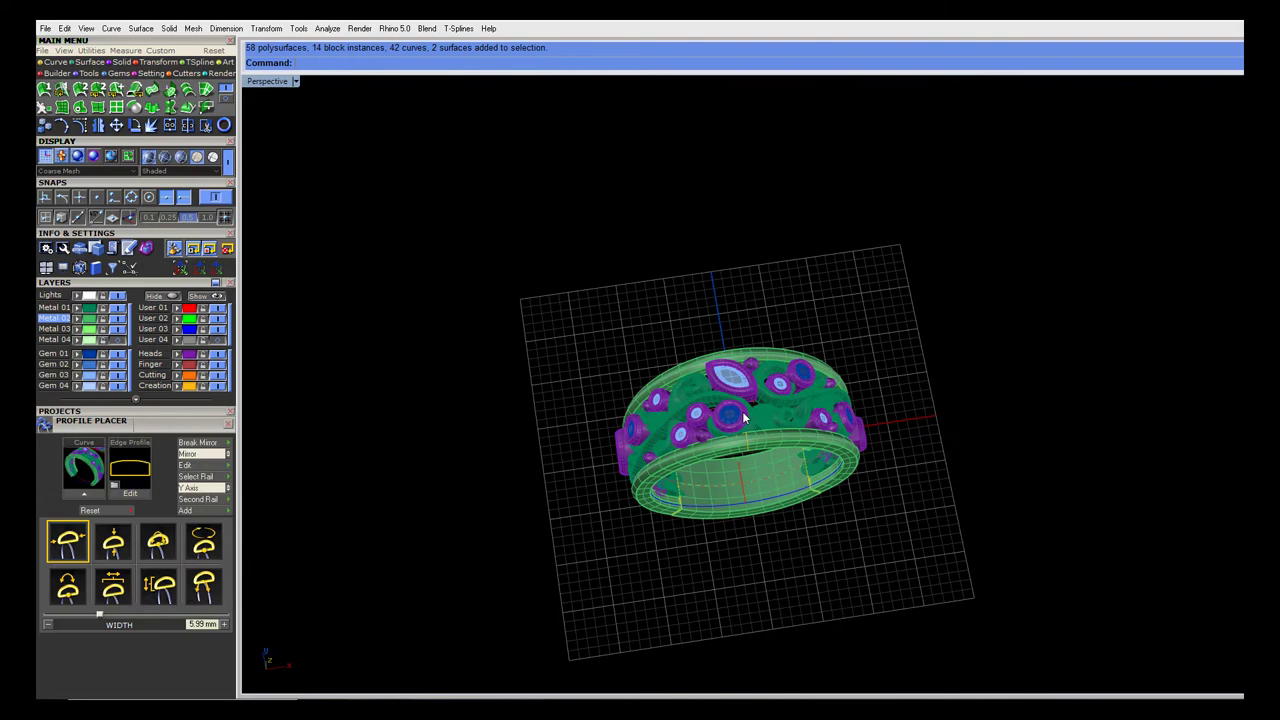
Open the V-Ray render settings and add a ground plane beneath the ring
{"action": "scroll", "coordinate": [730, 430], "scroll_direction": "up", "scroll_amount": 4}
{"action": "left_click", "coordinate": [209, 73]}
{"action": "left_click", "coordinate": [45, 90]}
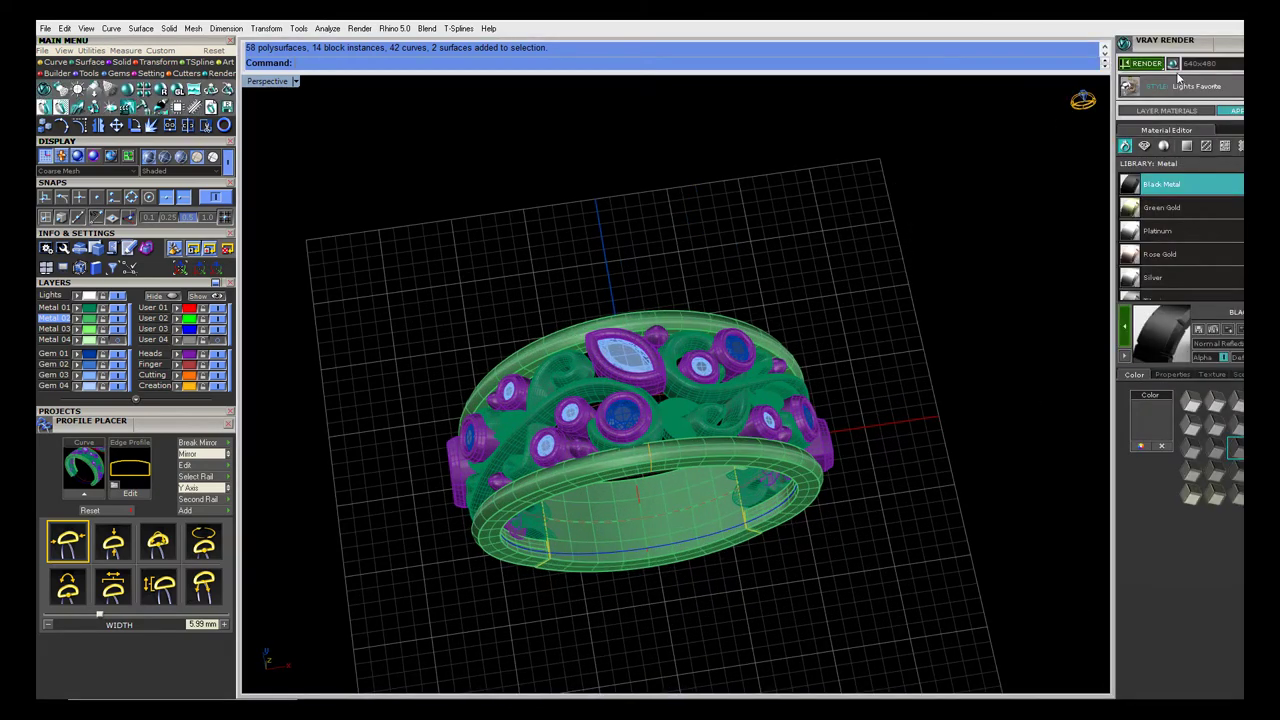
{"action": "left_click", "coordinate": [1174, 64]}
{"action": "left_click", "coordinate": [861, 249]}
{"action": "scroll", "coordinate": [820, 216], "scroll_direction": "down", "scroll_amount": 2}
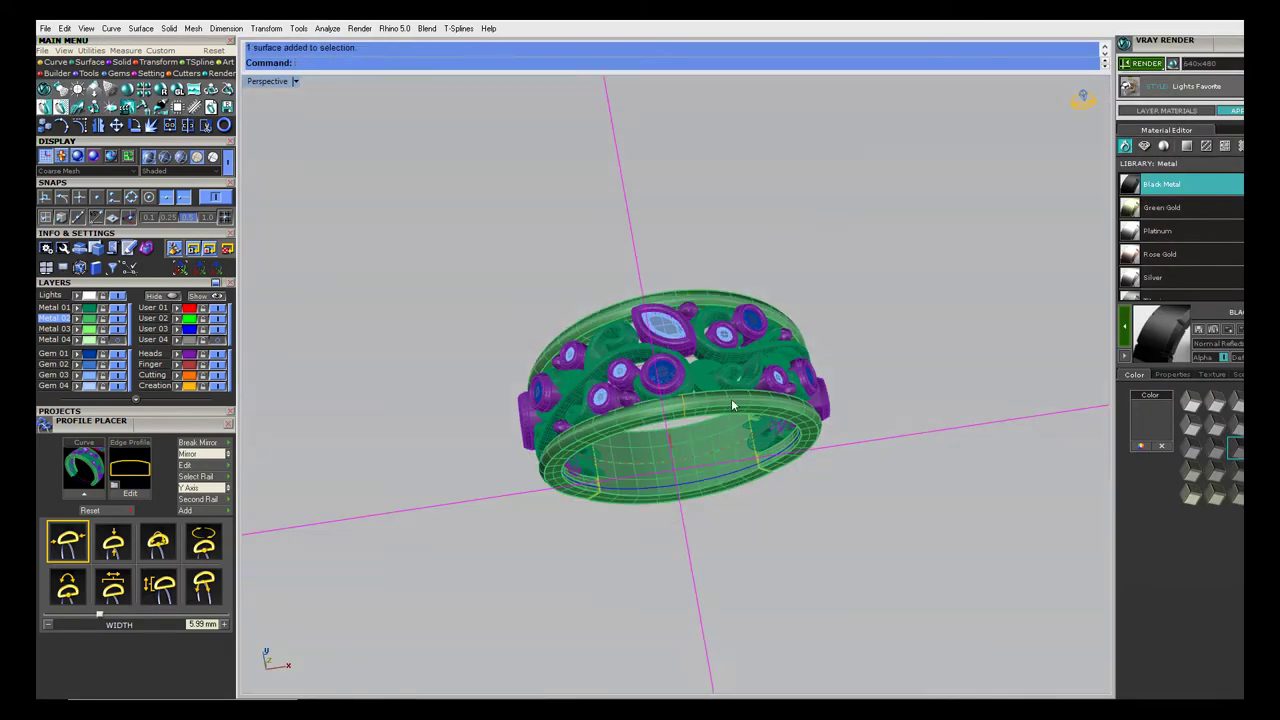
{"action": "scroll", "coordinate": [694, 450], "scroll_direction": "up", "scroll_amount": 2}
Assign the Yellow Gold material to everything on the Metal 01, Metal 02, Metal 03 and Heads layers
{"action": "left_click", "coordinate": [91, 309]}
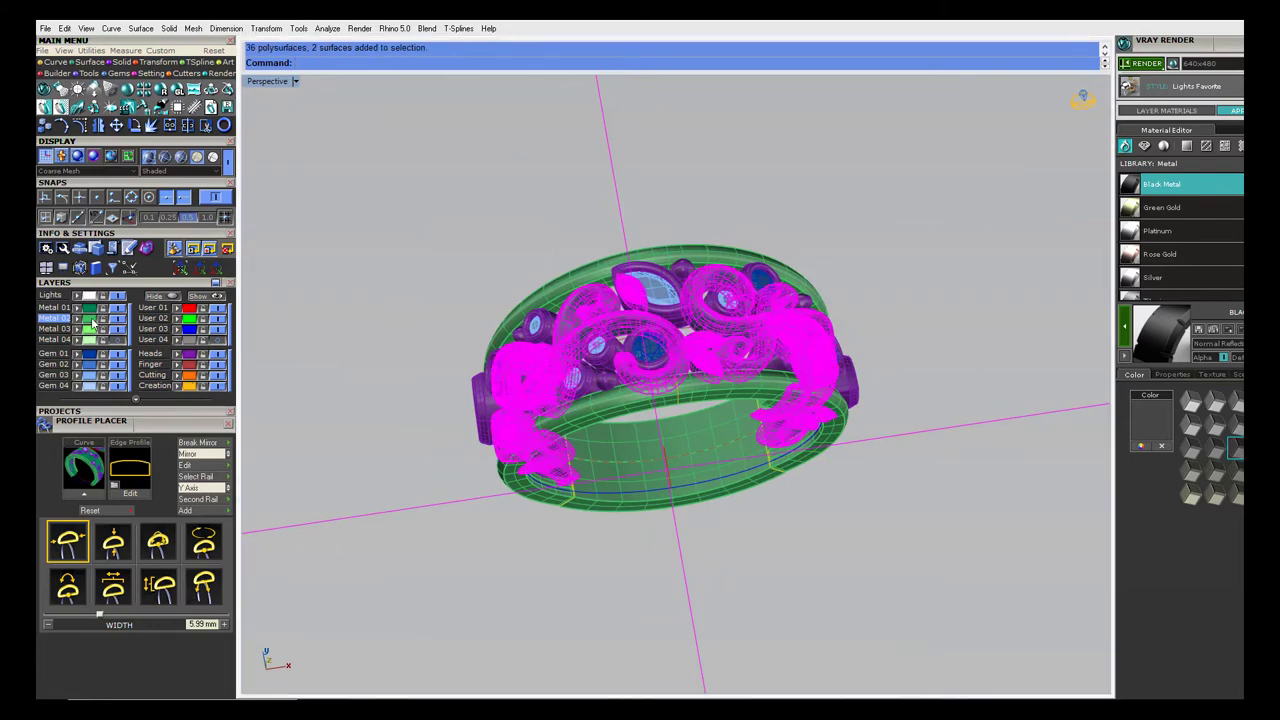
{"action": "left_click", "coordinate": [91, 320]}
{"action": "left_click", "coordinate": [91, 330]}
{"action": "left_click", "coordinate": [187, 355]}
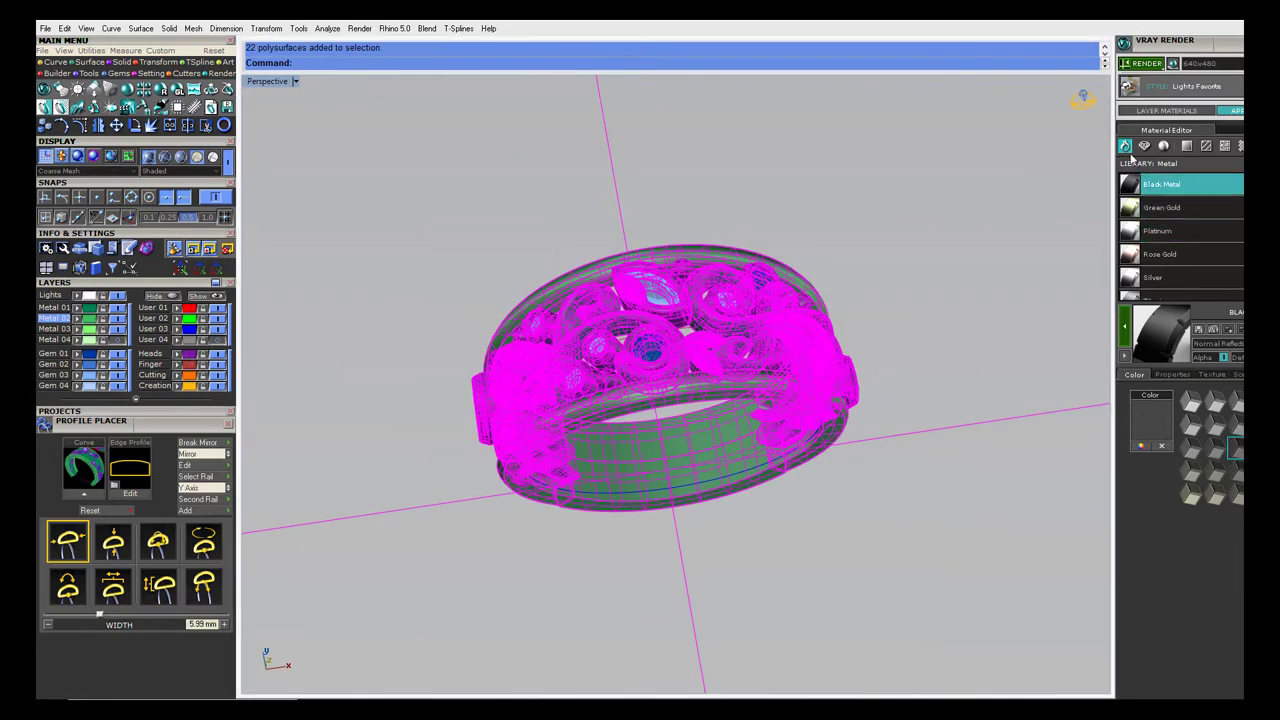
{"action": "scroll", "coordinate": [1180, 240], "scroll_direction": "down", "scroll_amount": 5}
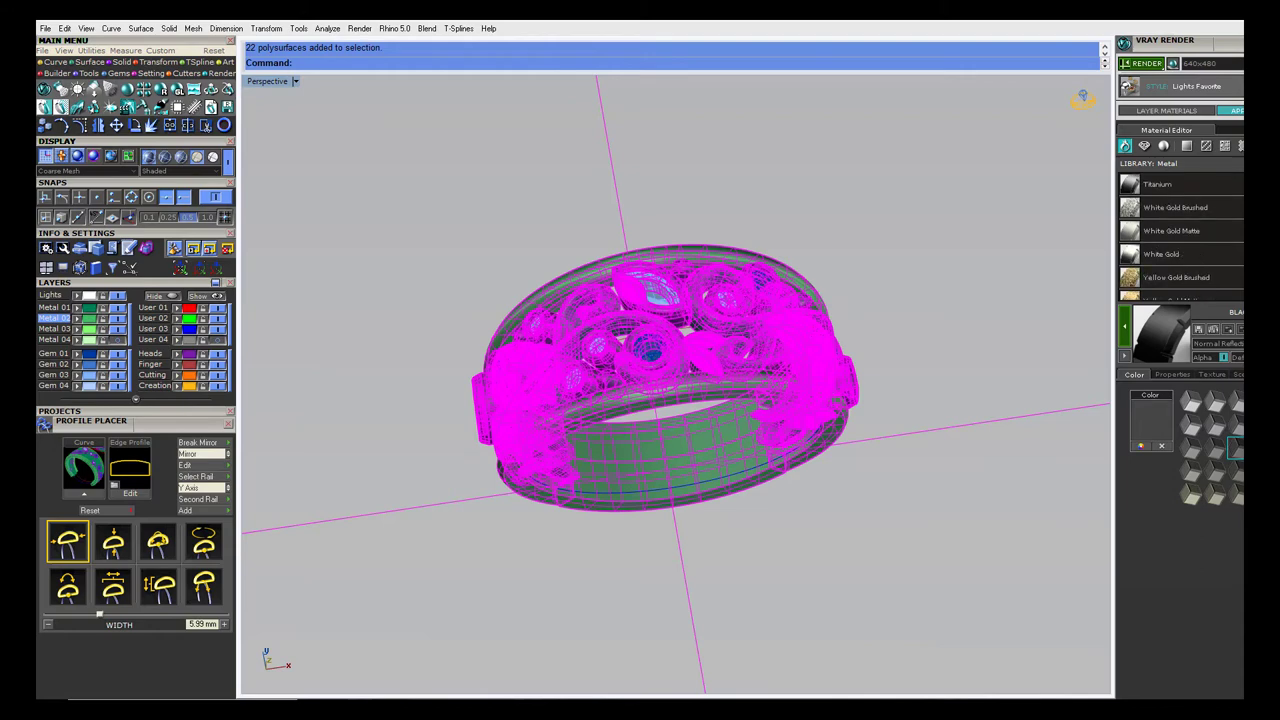
{"action": "left_click", "coordinate": [1165, 287]}
{"action": "left_click", "coordinate": [1126, 330]}
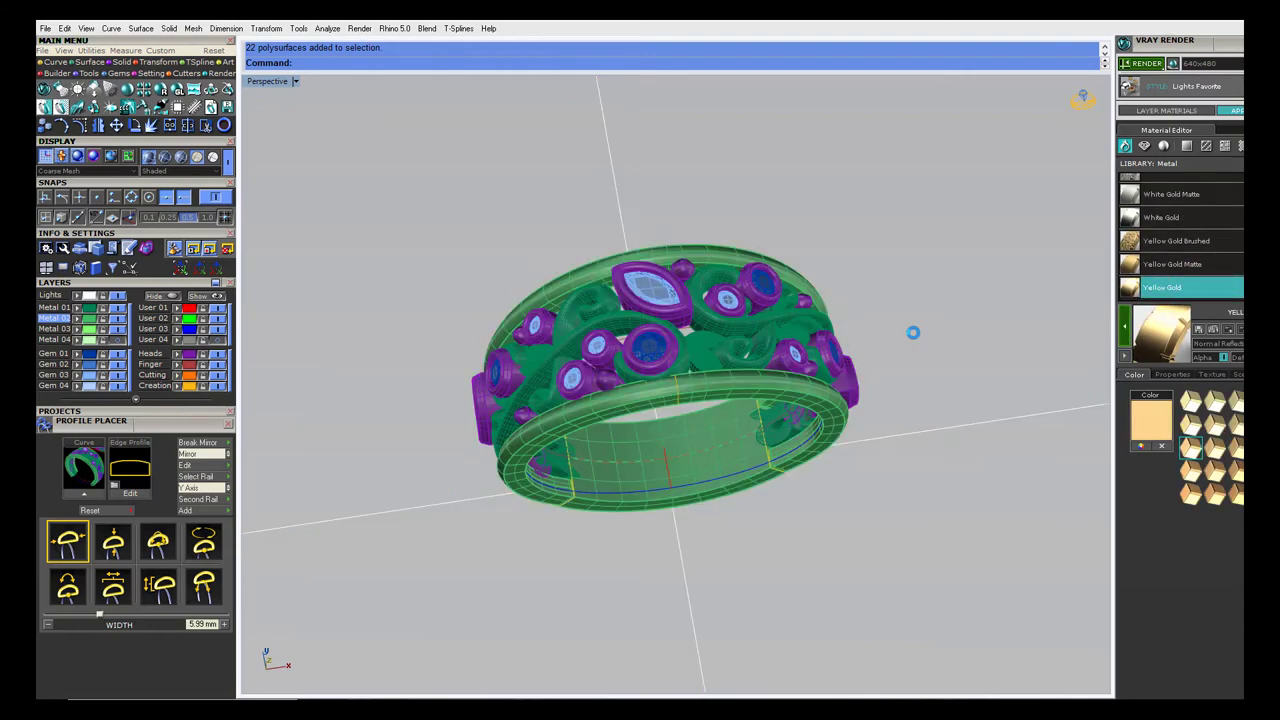
Assign the Grey Light Reflective ground plane material to the ground plane
{"action": "left_click", "coordinate": [915, 337]}
{"action": "left_click", "coordinate": [1186, 146]}
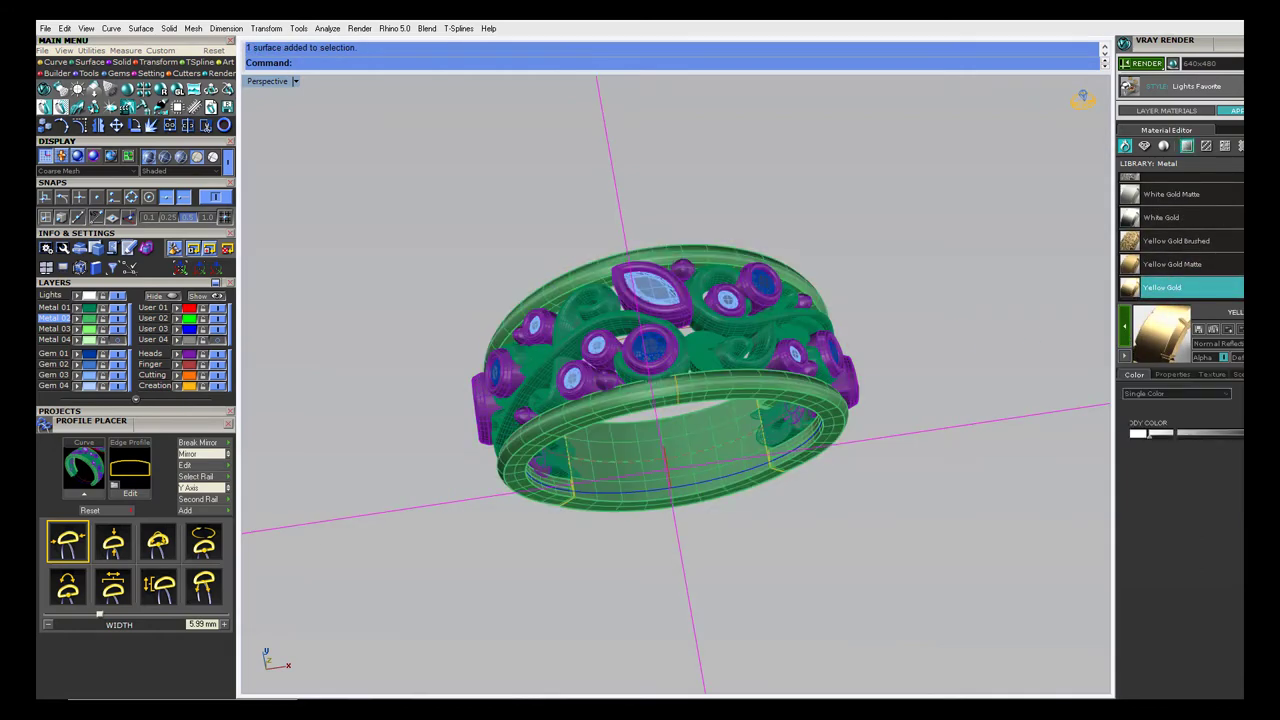
{"action": "scroll", "coordinate": [1182, 240], "scroll_direction": "down", "scroll_amount": 7}
{"action": "scroll", "coordinate": [1180, 275], "scroll_direction": "down", "scroll_amount": 2}
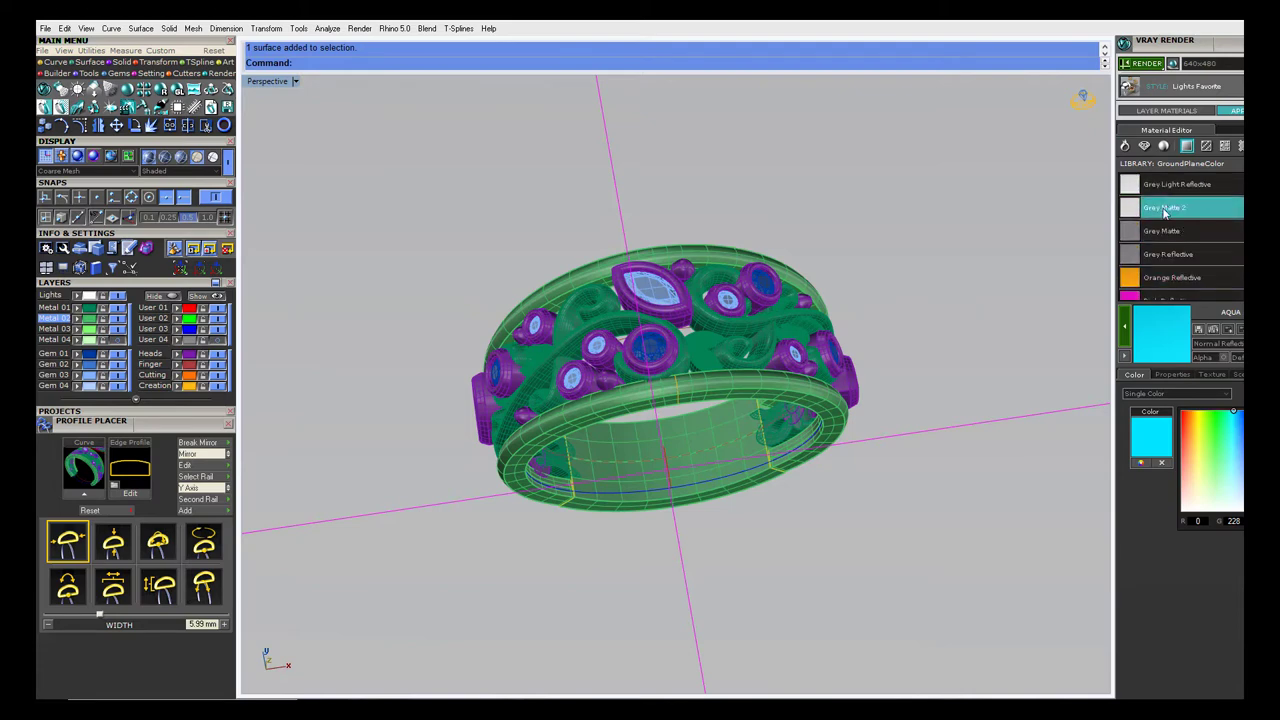
{"action": "left_click", "coordinate": [1164, 187]}
{"action": "left_click", "coordinate": [1122, 327]}
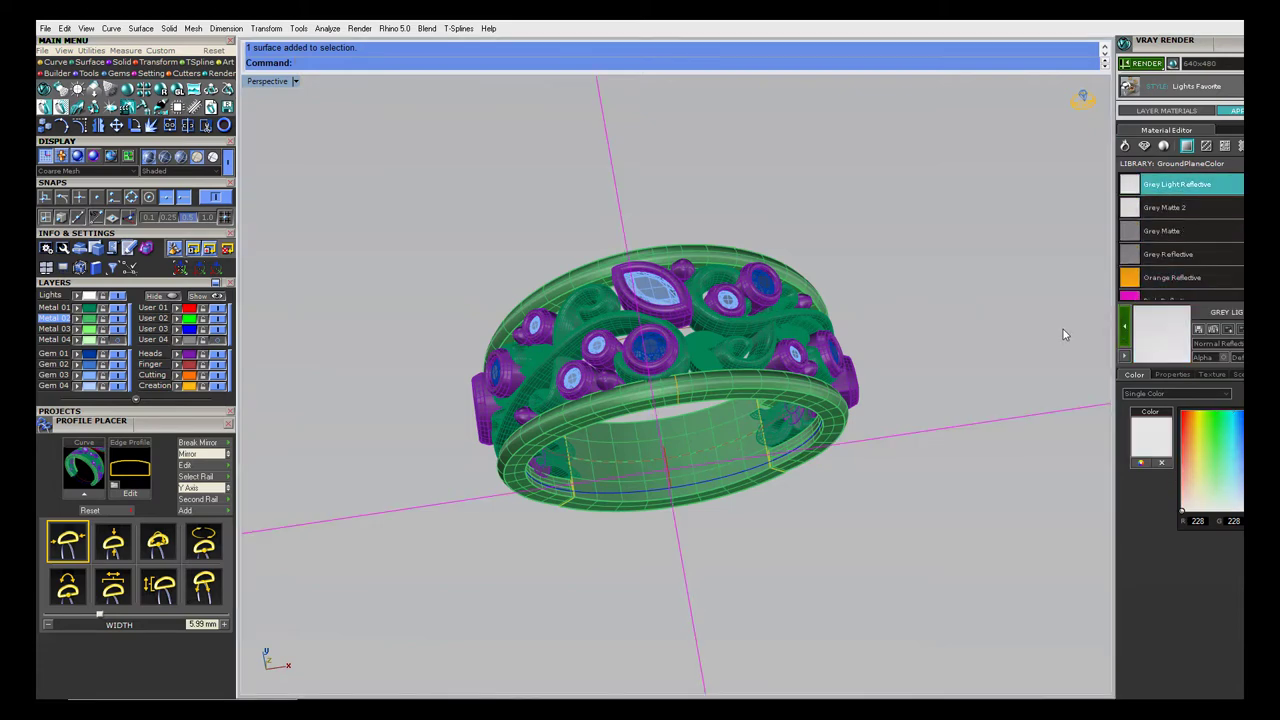
Assign the Diamond material to the gems on the Gem 03 layer and clear the selection
{"action": "left_click", "coordinate": [92, 376]}
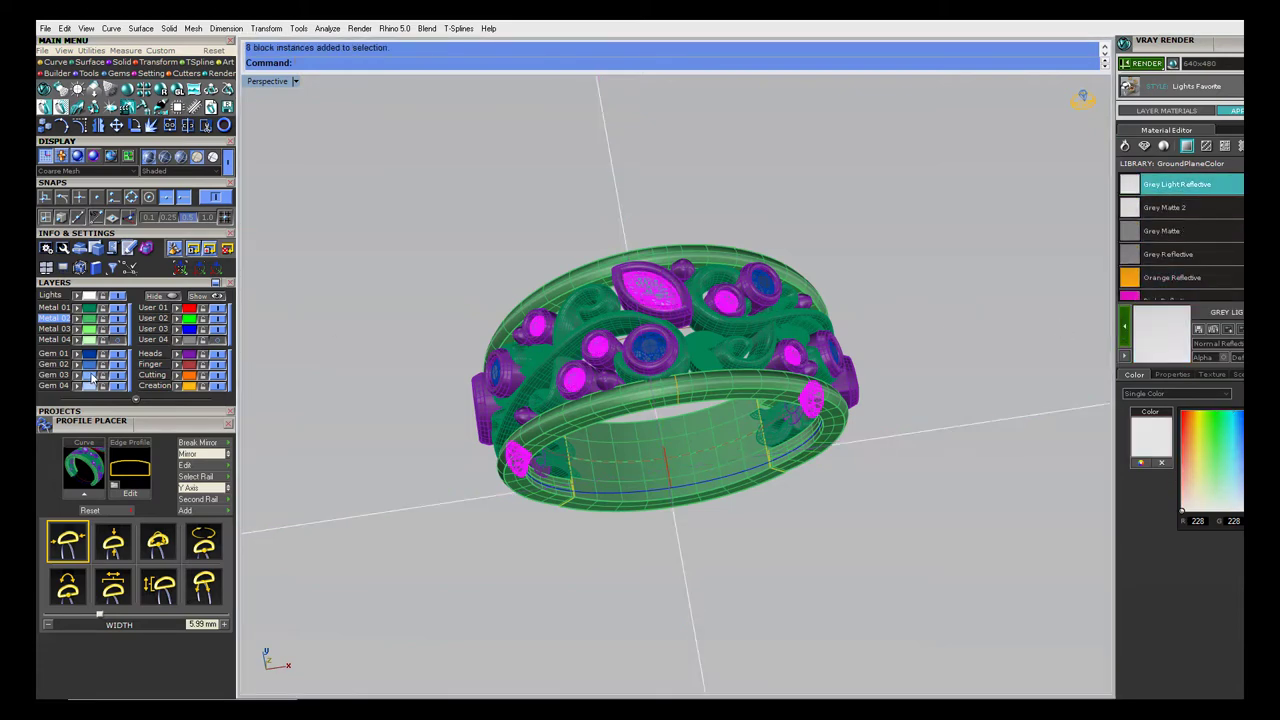
{"action": "left_click", "coordinate": [1130, 149]}
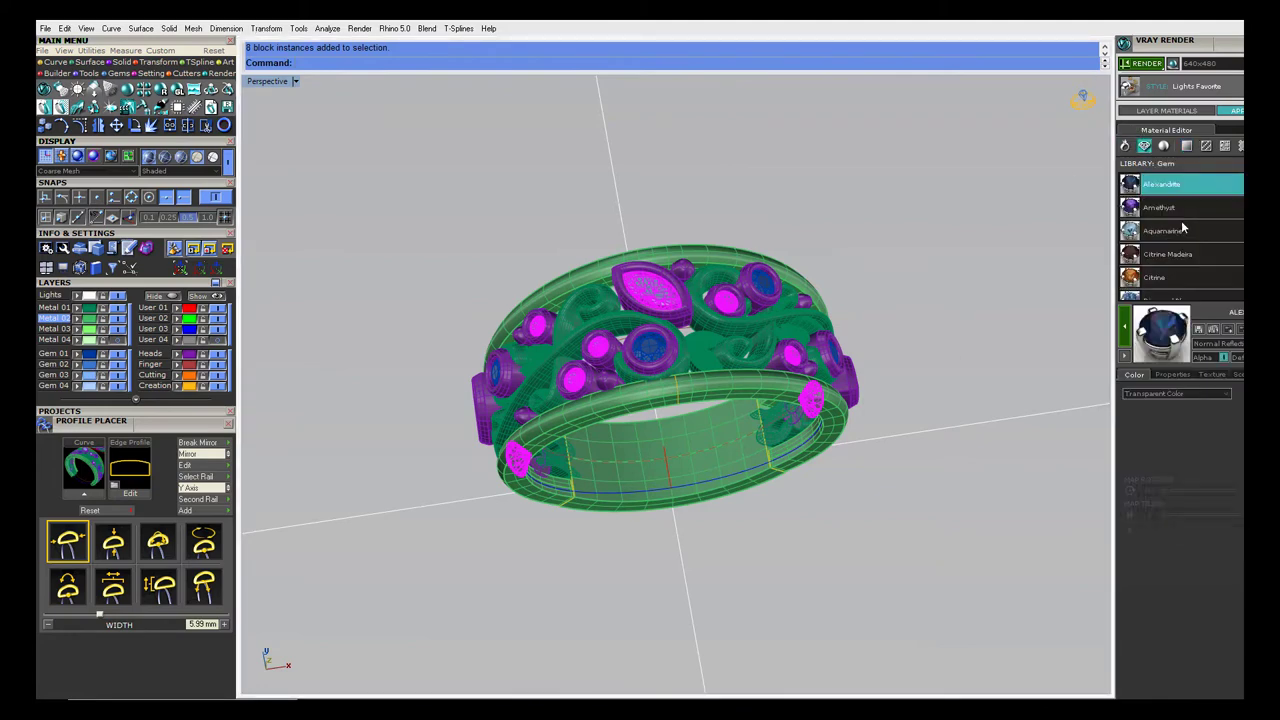
{"action": "scroll", "coordinate": [1181, 237], "scroll_direction": "down", "scroll_amount": 4}
{"action": "scroll", "coordinate": [1170, 240], "scroll_direction": "down", "scroll_amount": 2}
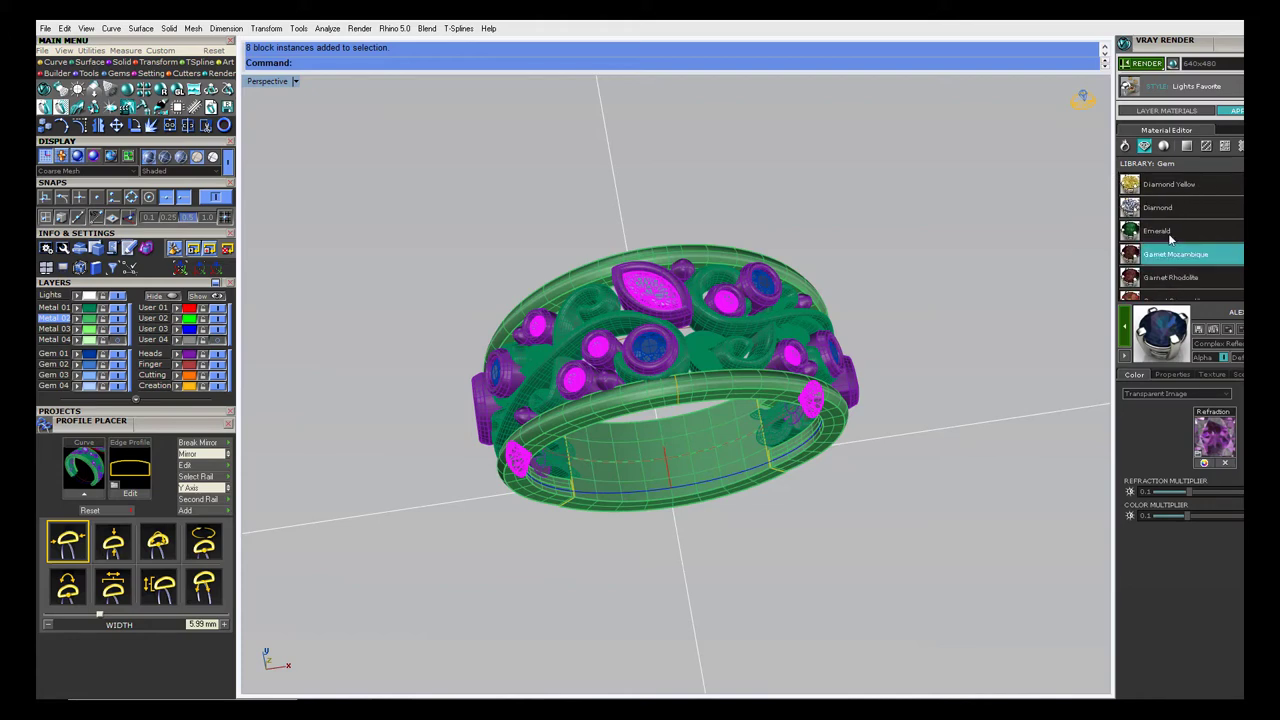
{"action": "left_click", "coordinate": [1160, 207]}
{"action": "left_click", "coordinate": [1023, 283]}
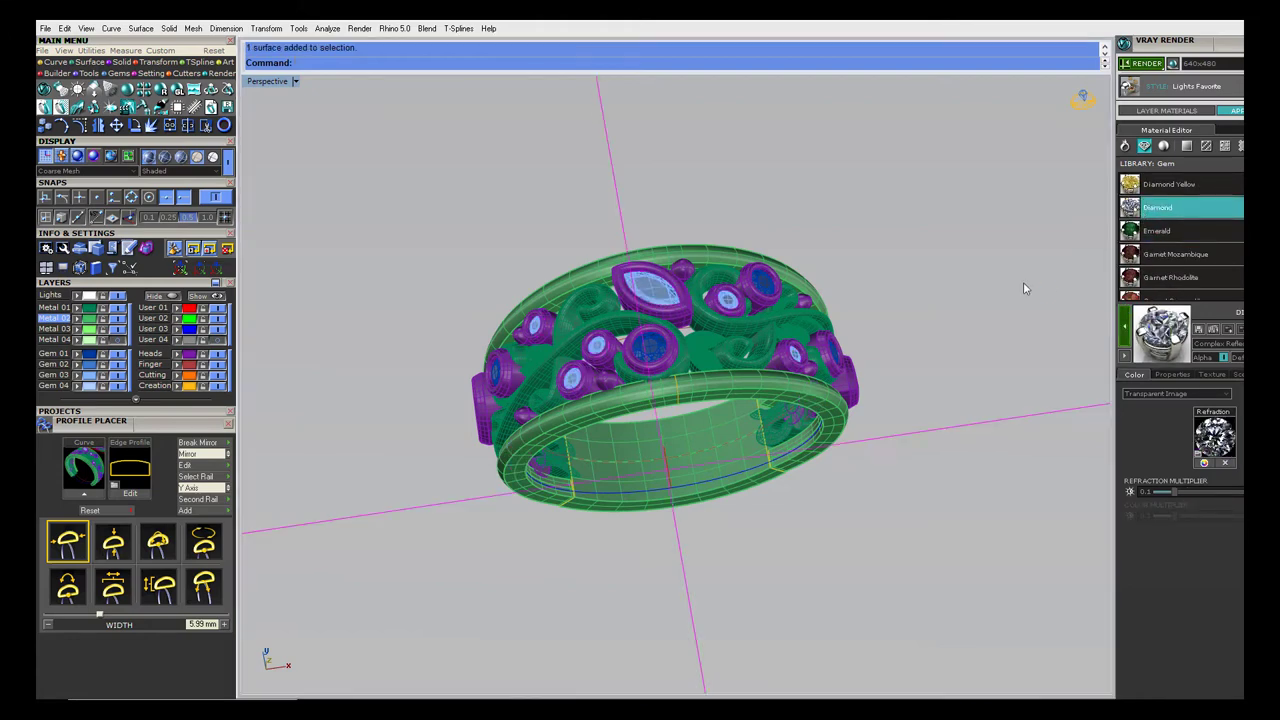
{"action": "key", "text": "Escape"}
Assign the Ruby material to the gems on the Gem 01 layer
{"action": "left_click", "coordinate": [93, 356]}
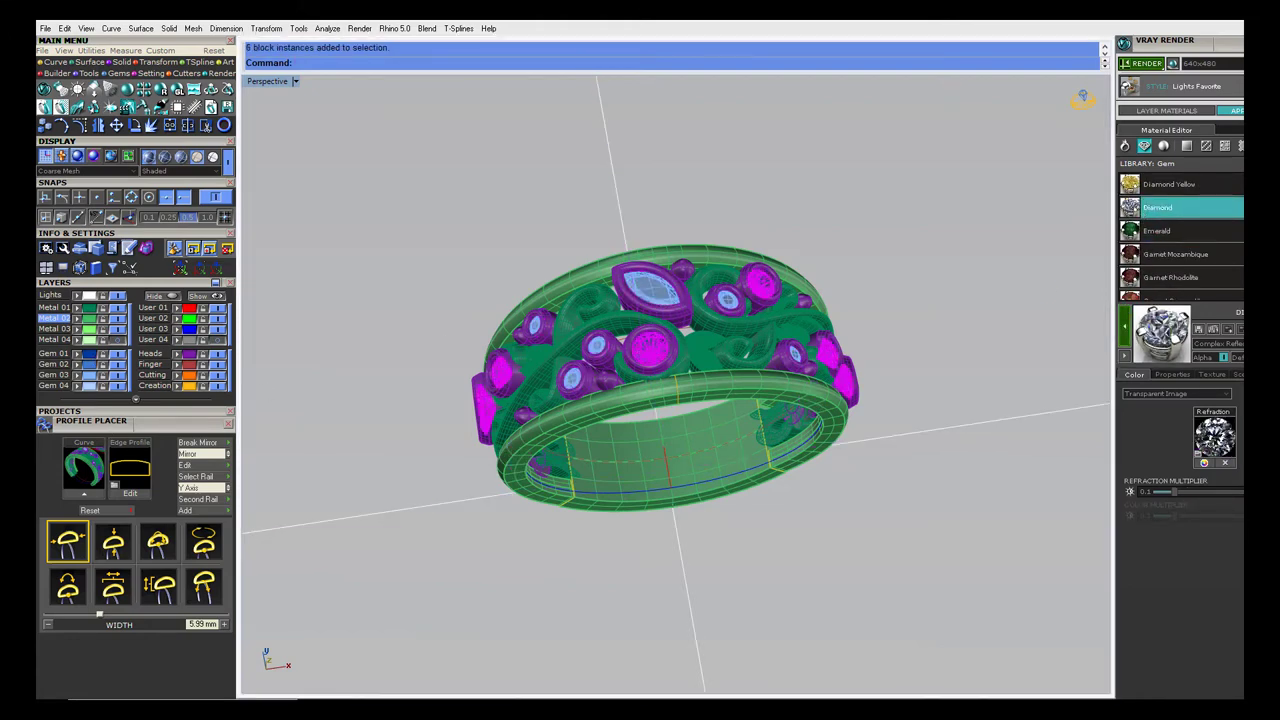
{"action": "scroll", "coordinate": [1180, 240], "scroll_direction": "down", "scroll_amount": 5}
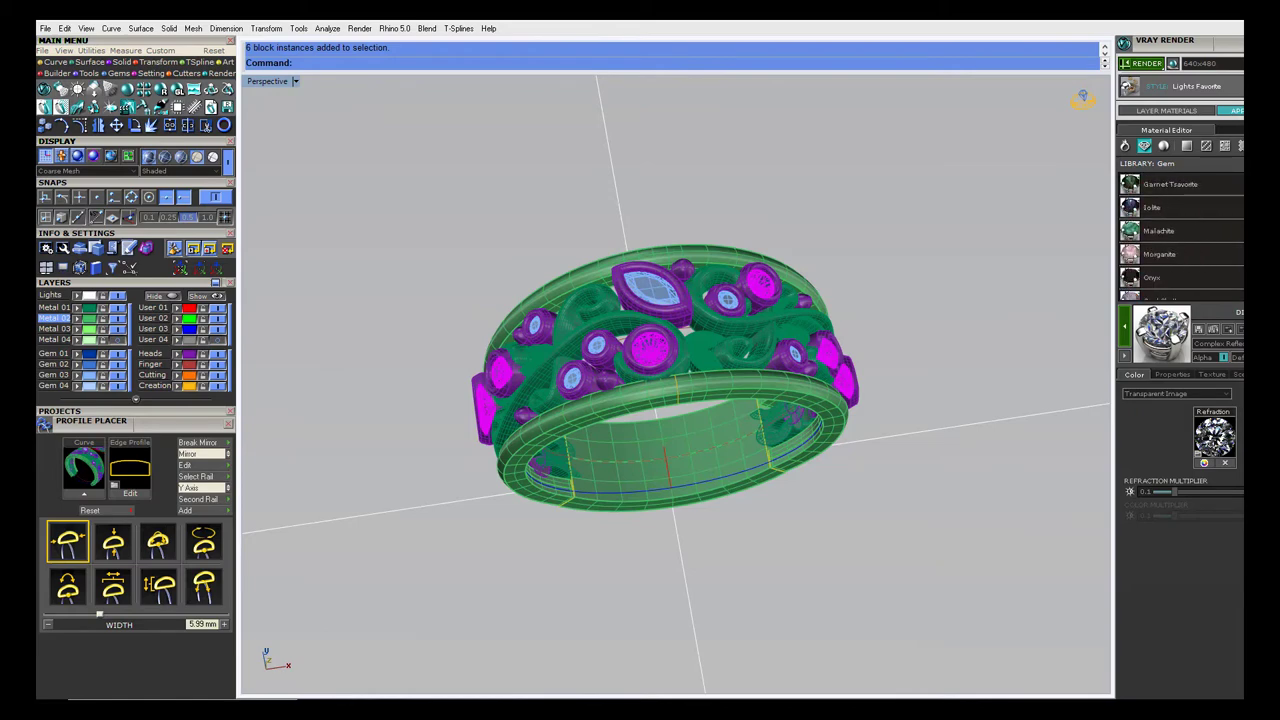
{"action": "scroll", "coordinate": [1189, 194], "scroll_direction": "down", "scroll_amount": 2}
{"action": "left_click", "coordinate": [1189, 191]}
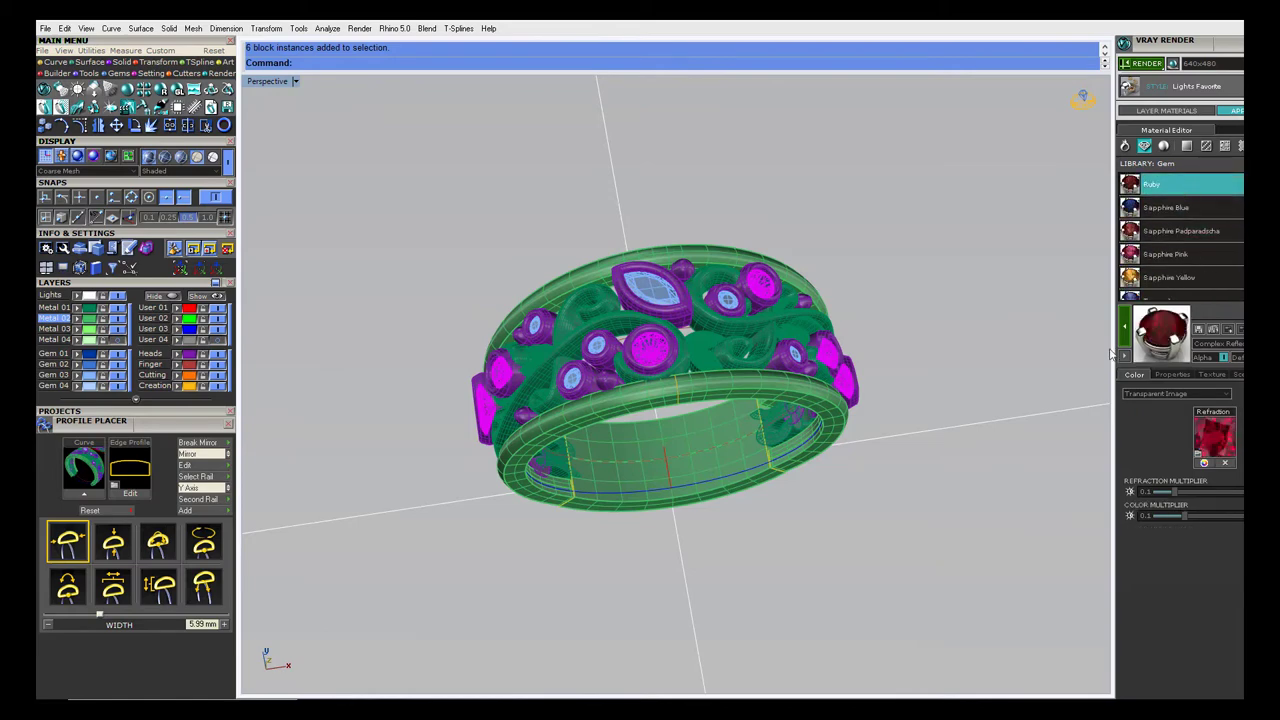
Rotate the ground plane in the Side View about the shank's bottom corner until it lies along the ring's tapered side
{"action": "left_click", "coordinate": [891, 286]}
{"action": "right_click_drag", "start_coordinate": [629, 284], "coordinate": [675, 316]}
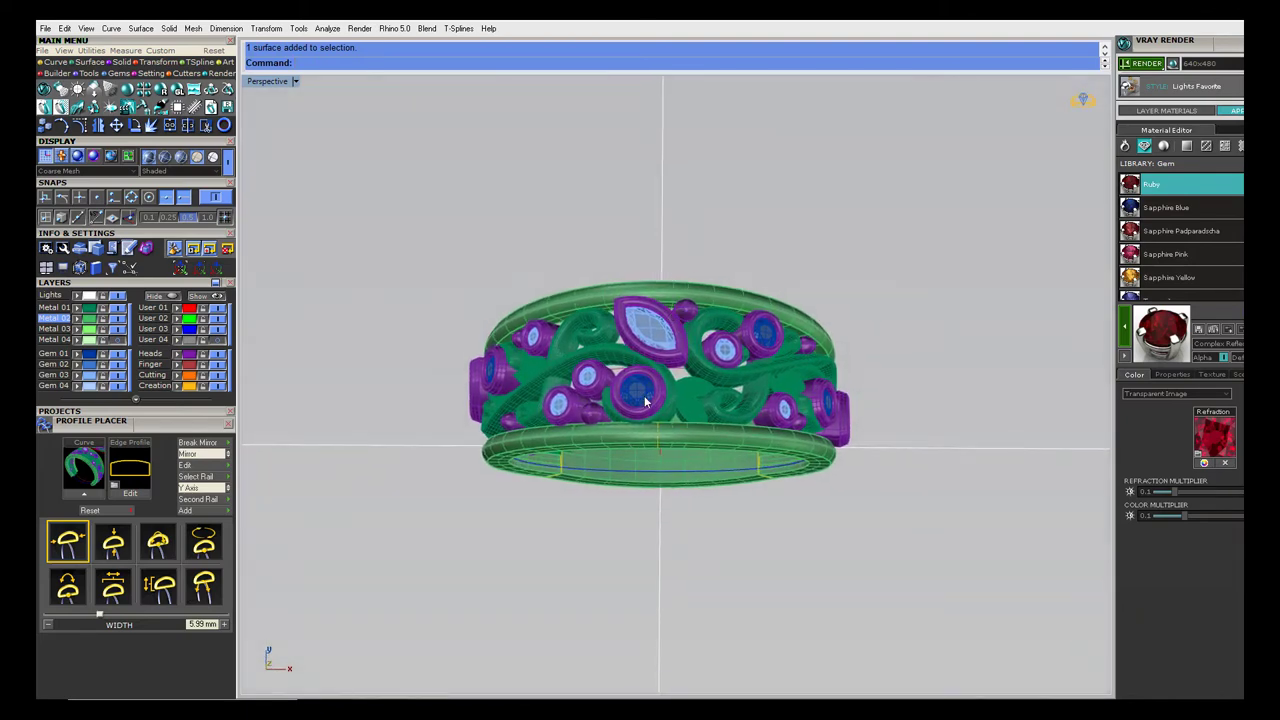
{"action": "scroll", "coordinate": [645, 410], "scroll_direction": "up", "scroll_amount": 2}
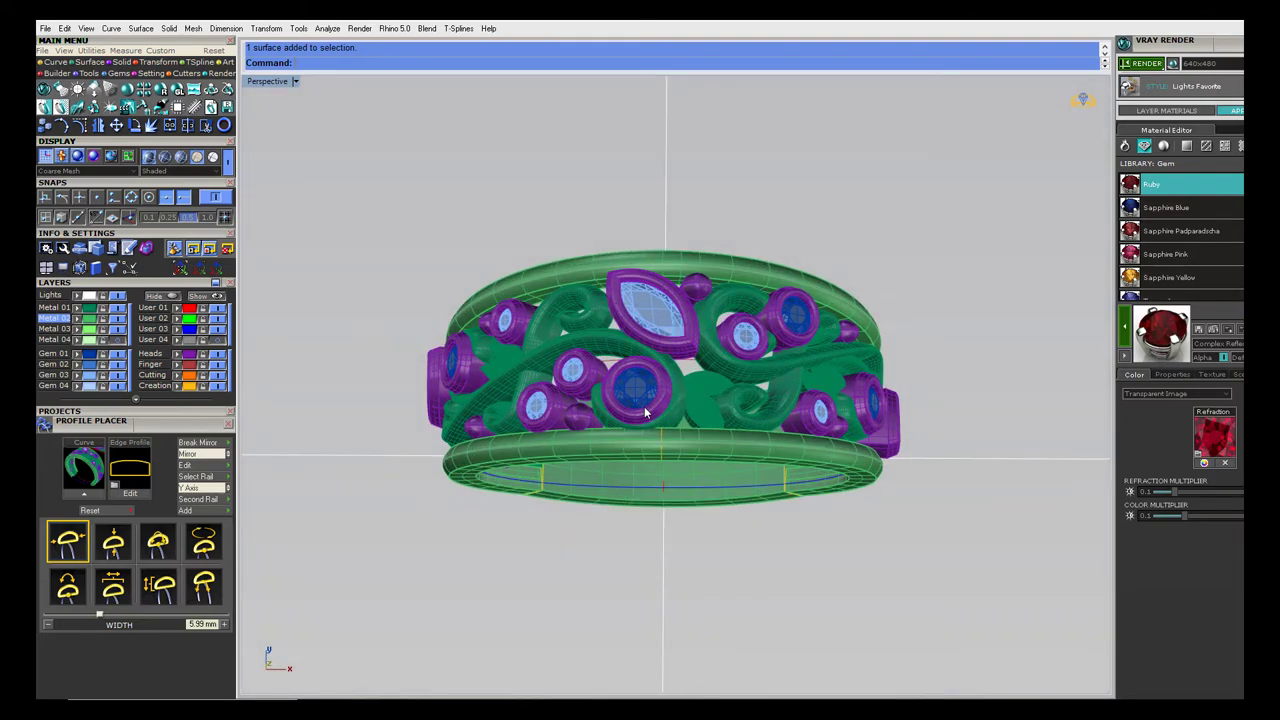
{"action": "double_click", "coordinate": [265, 84]}
{"action": "scroll", "coordinate": [787, 666], "scroll_direction": "down", "scroll_amount": 6}
{"action": "scroll", "coordinate": [755, 632], "scroll_direction": "up", "scroll_amount": 2}
{"action": "left_click_drag", "start_coordinate": [776, 630], "coordinate": [741, 578]}
{"action": "type", "text": "Ro"}
{"action": "key", "text": "Return"}
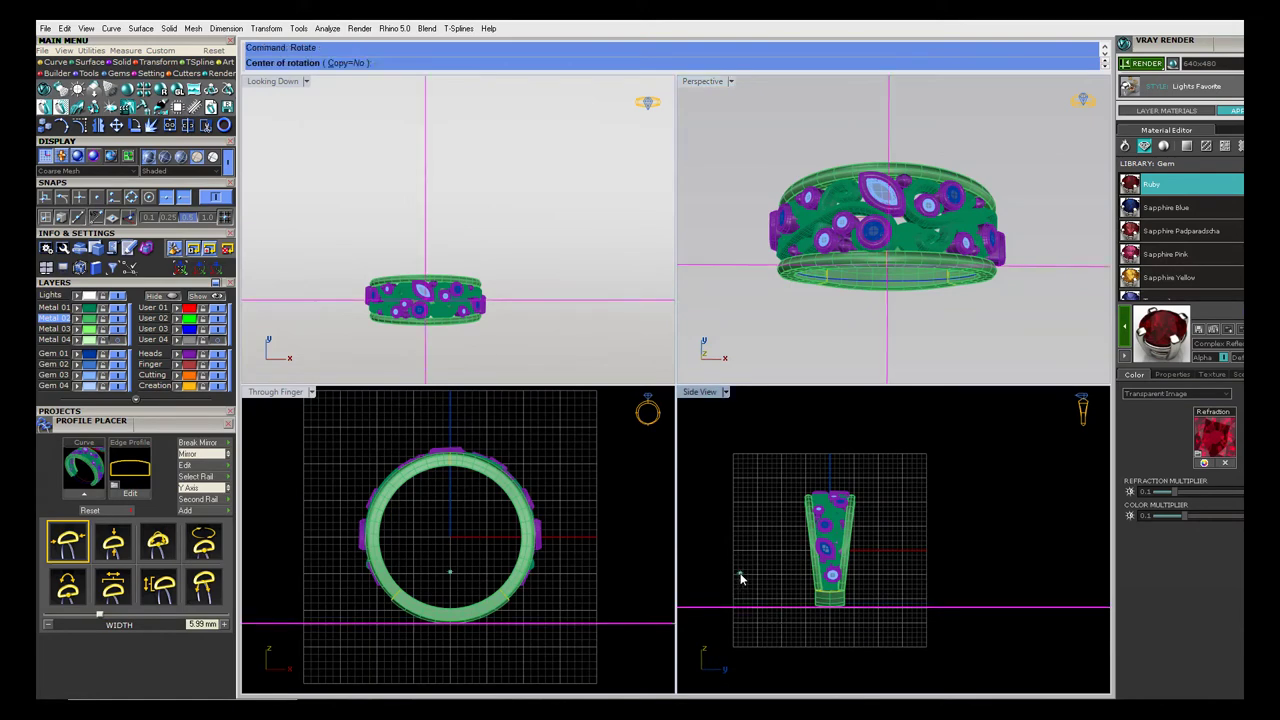
{"action": "scroll", "coordinate": [740, 545], "scroll_direction": "up", "scroll_amount": 6}
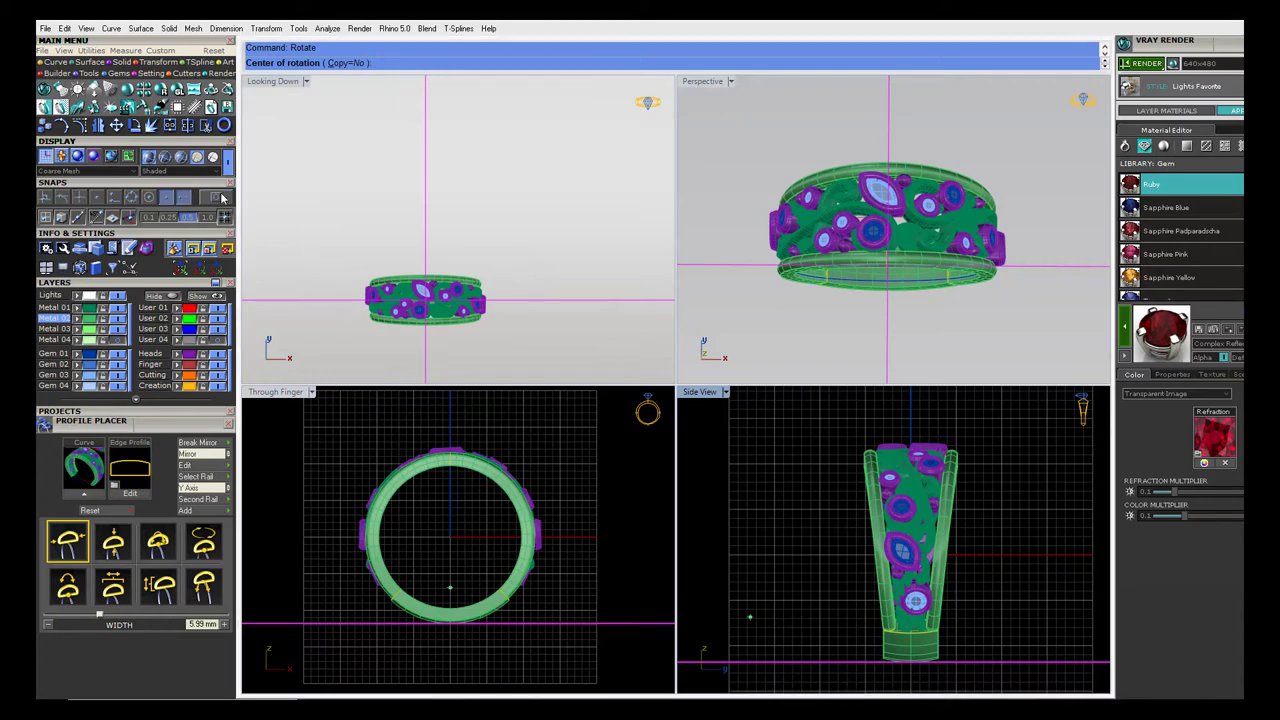
{"action": "left_click", "coordinate": [883, 664]}
{"action": "left_click", "coordinate": [777, 662]}
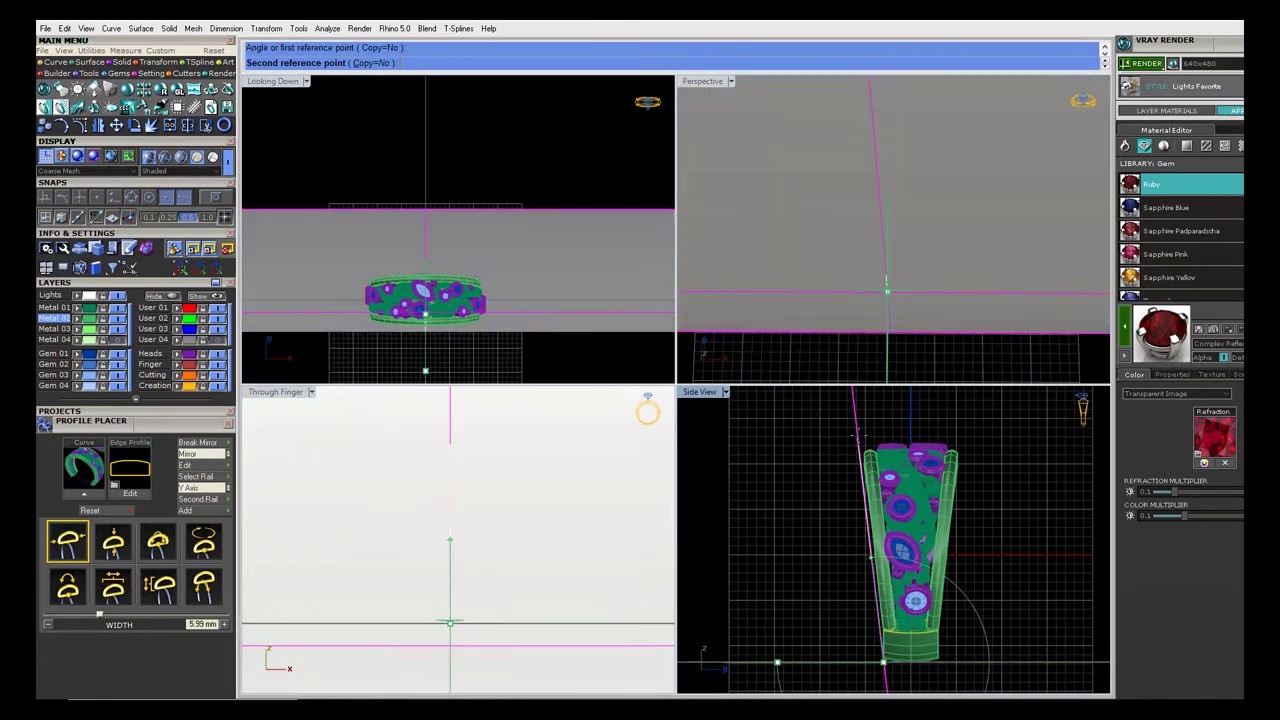
{"action": "left_click", "coordinate": [856, 436]}
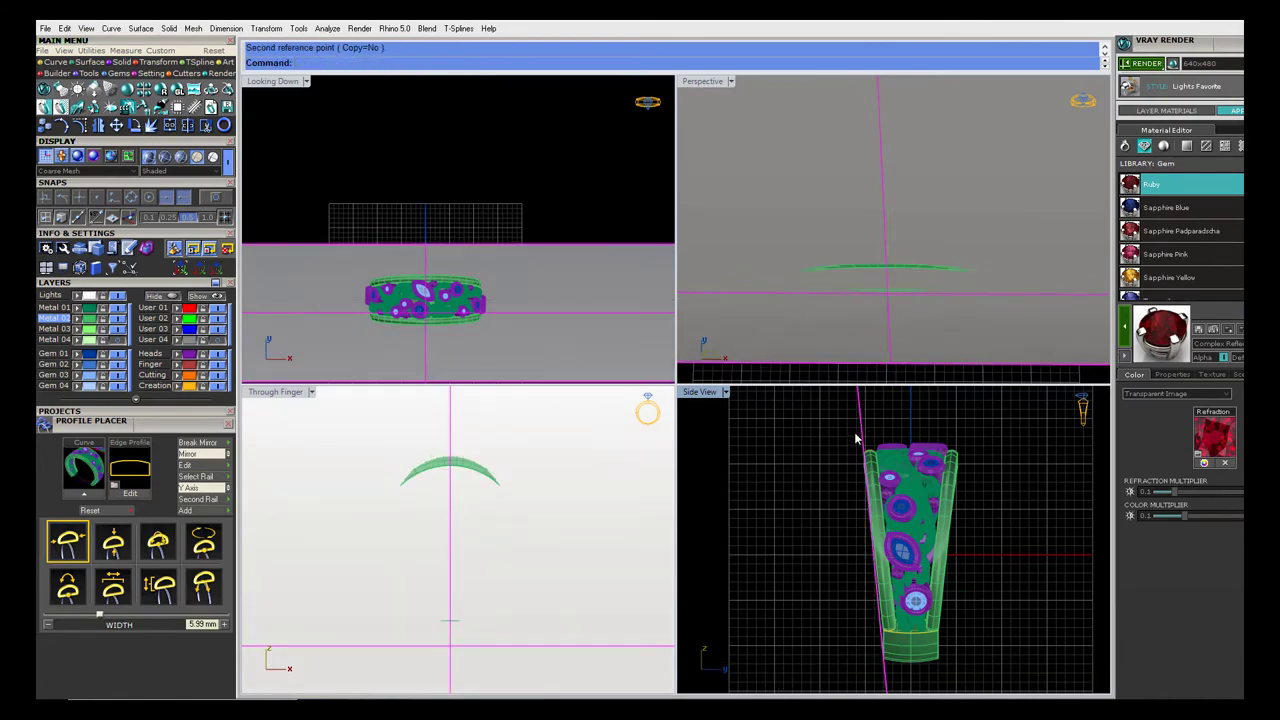
Frame the front of the ring in the Perspective view and render it at 960x720
{"action": "double_click", "coordinate": [701, 83]}
{"action": "right_click_drag", "start_coordinate": [698, 176], "coordinate": [700, 243]}
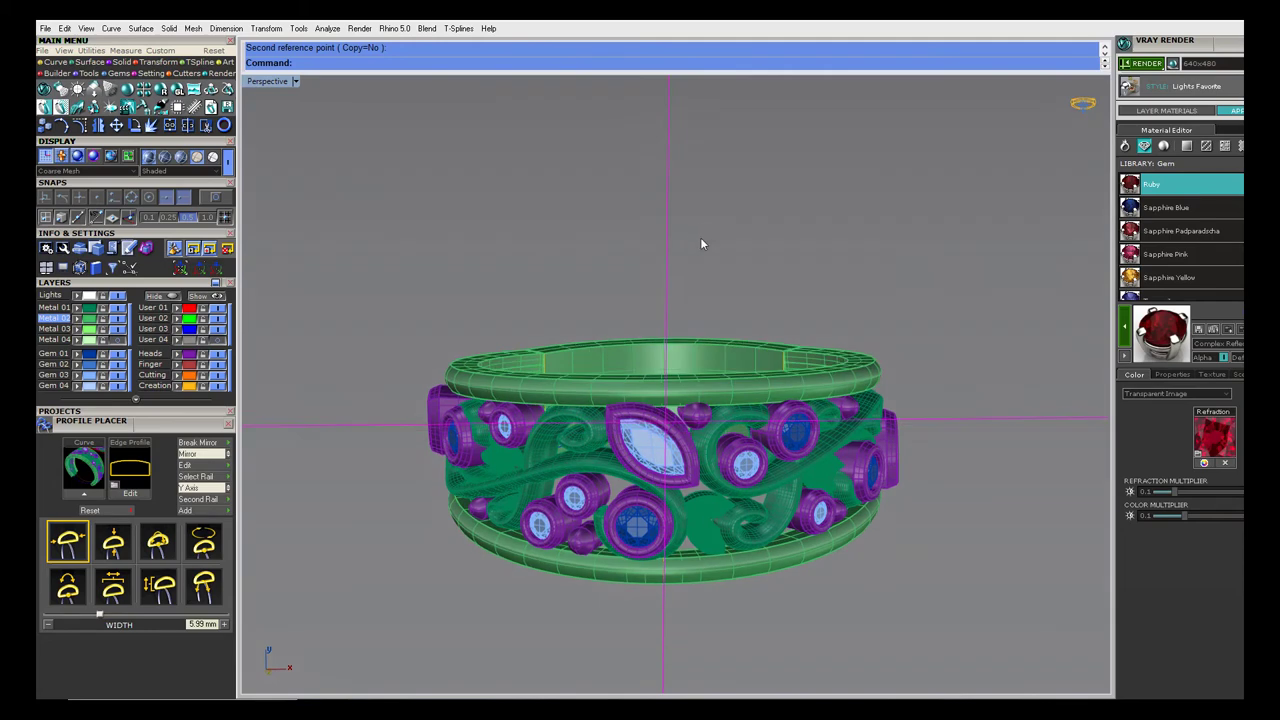
{"action": "scroll", "coordinate": [651, 490], "scroll_direction": "up", "scroll_amount": 4}
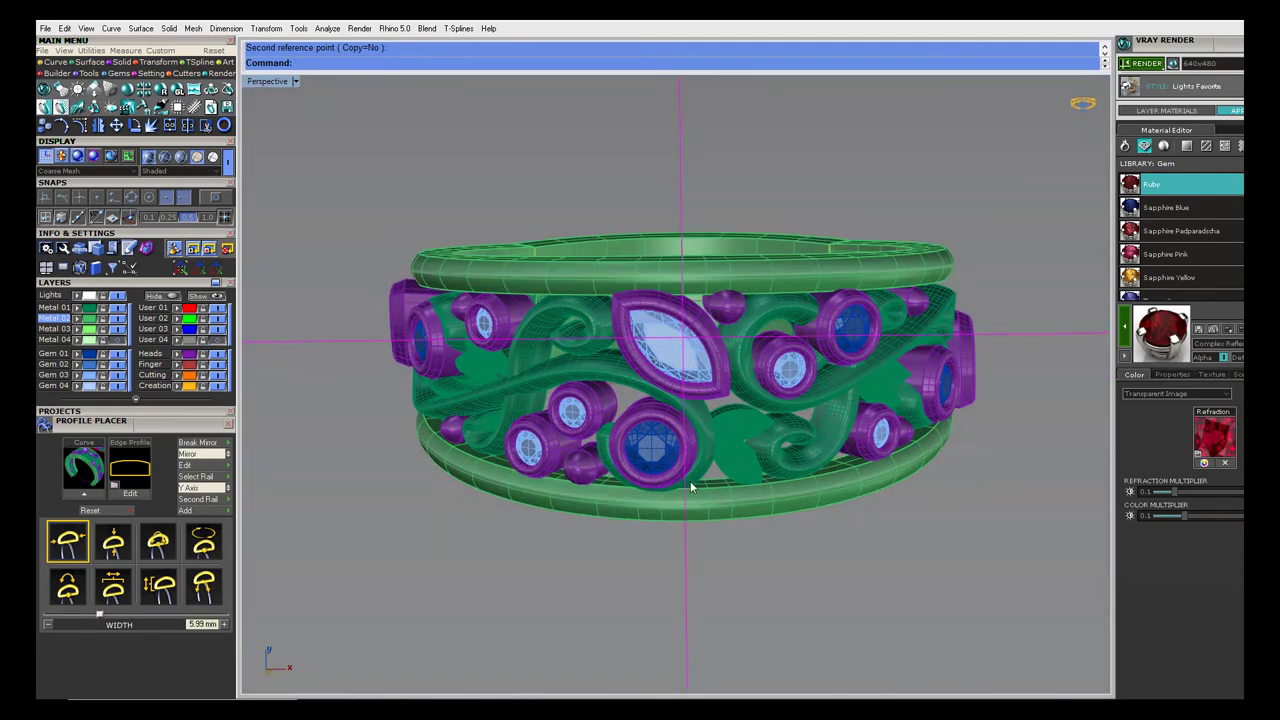
{"action": "scroll", "coordinate": [690, 486], "scroll_direction": "down", "scroll_amount": 2}
{"action": "left_click", "coordinate": [1200, 63]}
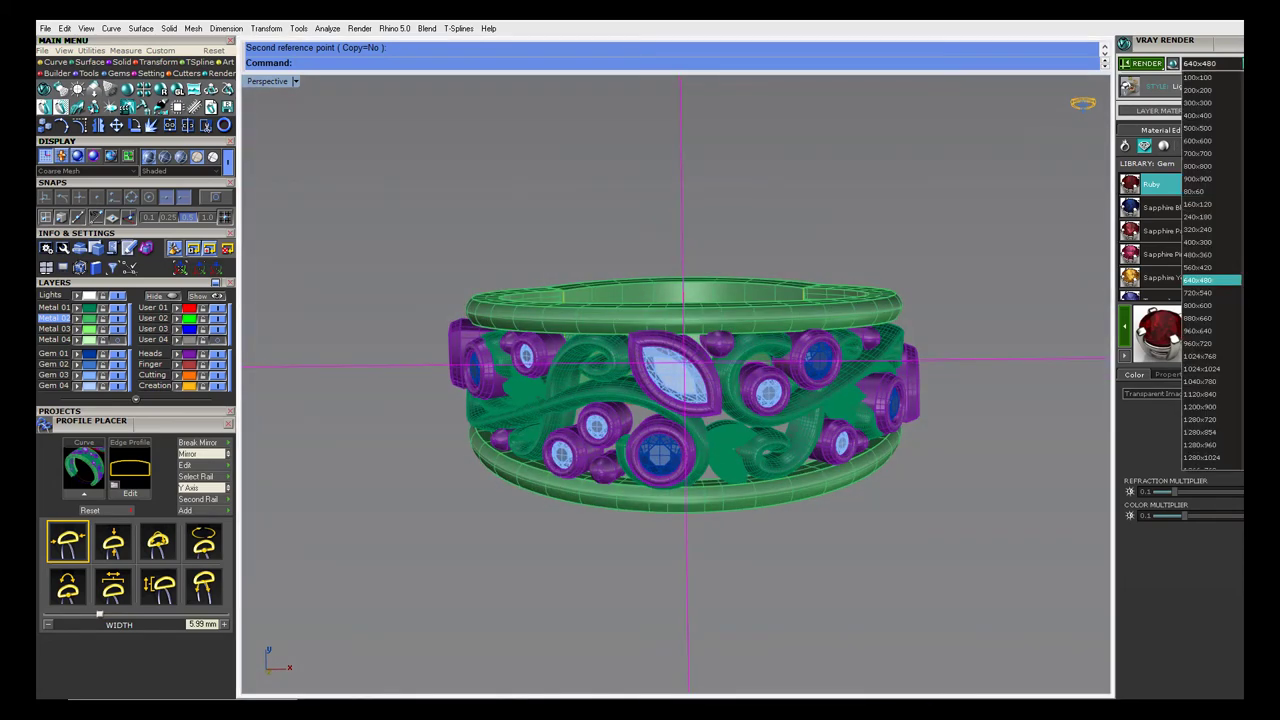
{"action": "left_click", "coordinate": [1203, 343]}
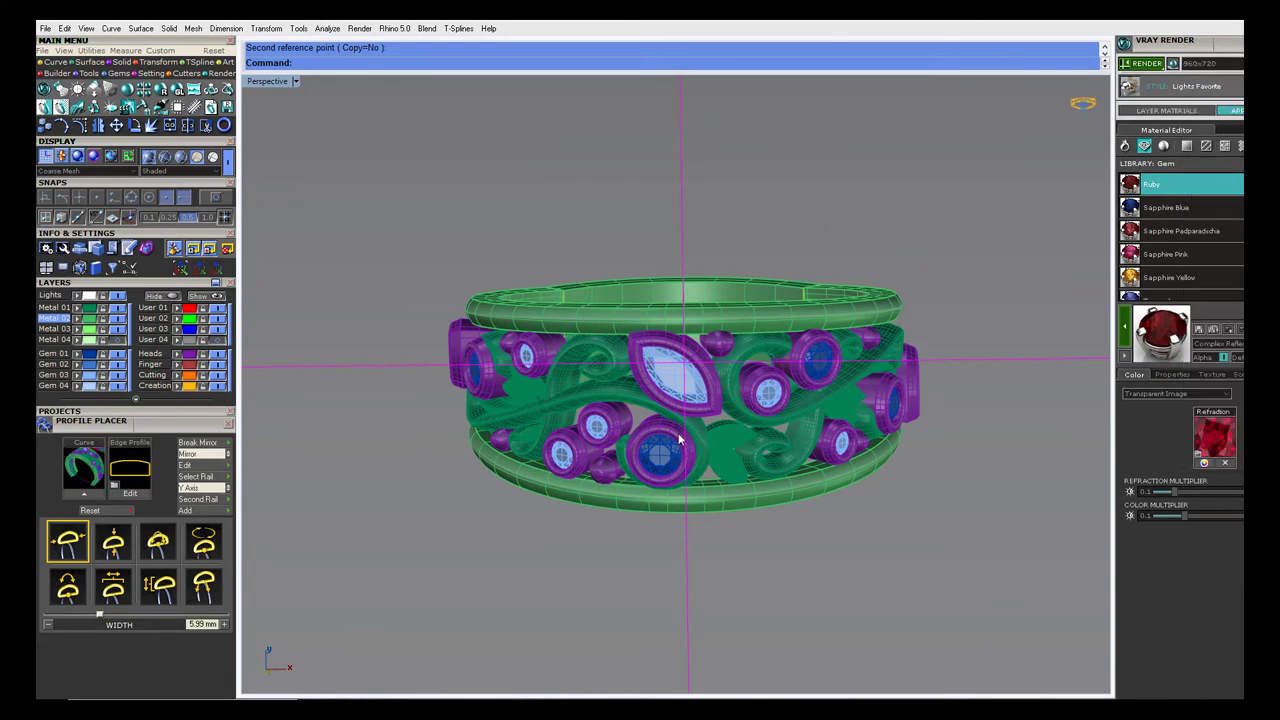
{"action": "scroll", "coordinate": [679, 438], "scroll_direction": "up", "scroll_amount": 2}
{"action": "left_click", "coordinate": [1150, 68]}
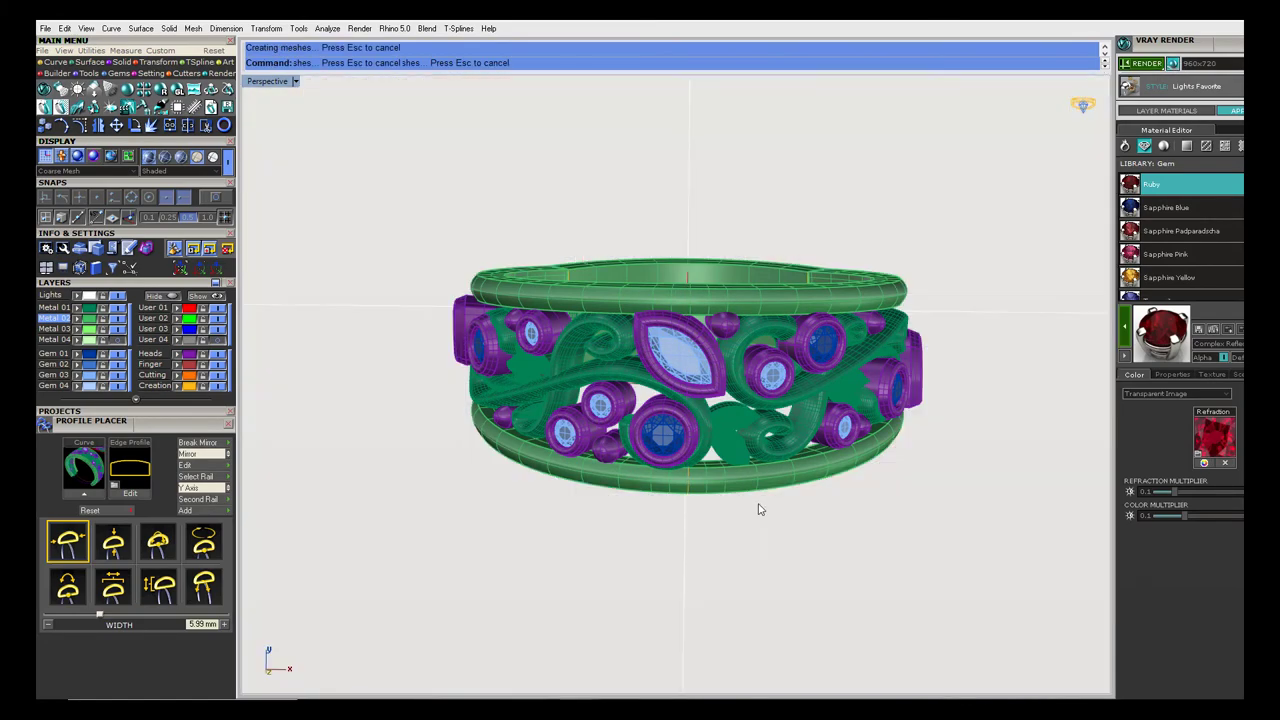
Set up an angled side view of the standing ring and assign Grey Light Reflective to the ground plane
{"action": "right_click_drag", "start_coordinate": [757, 509], "coordinate": [870, 370]}
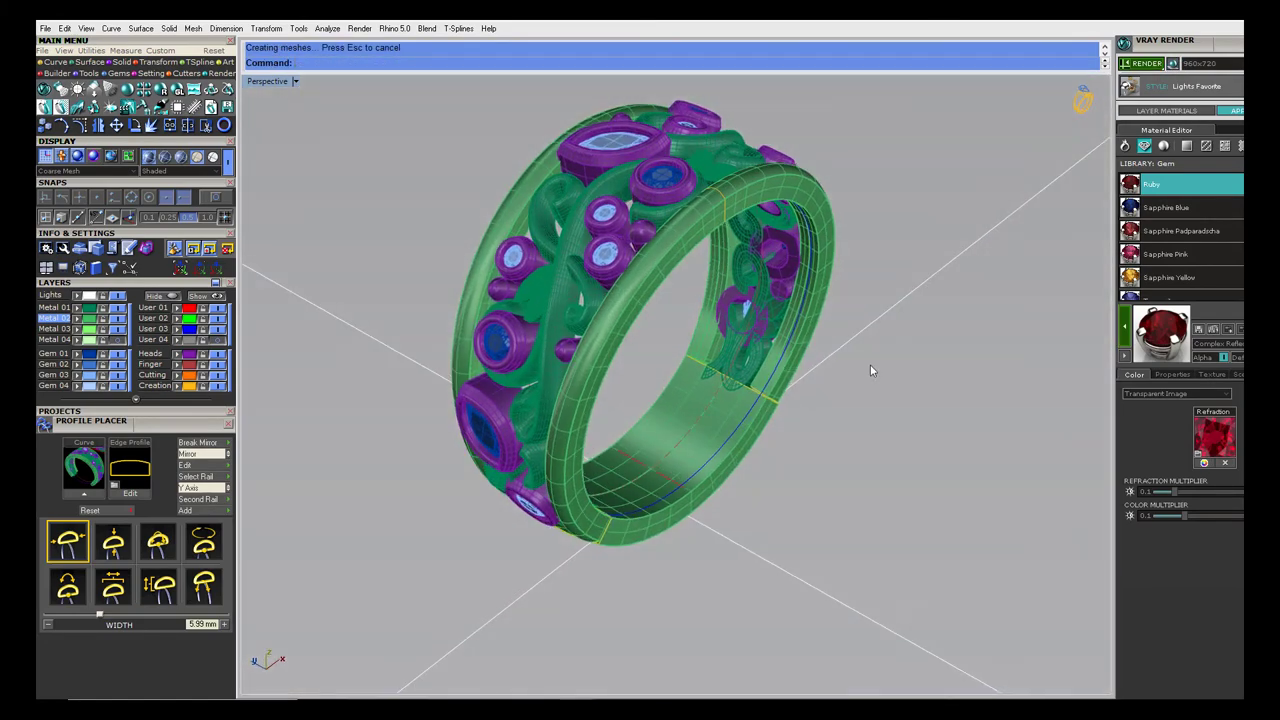
{"action": "left_click", "coordinate": [870, 370]}
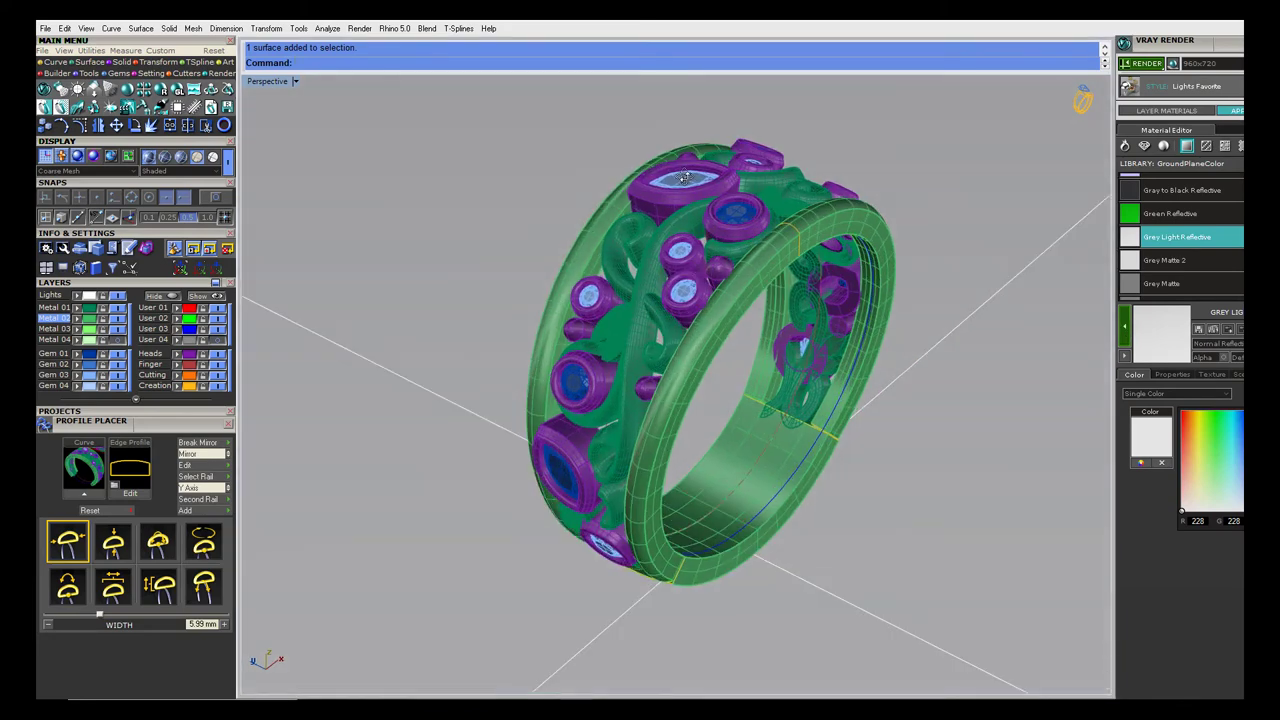
{"action": "right_click_drag", "start_coordinate": [685, 178], "coordinate": [704, 166]}
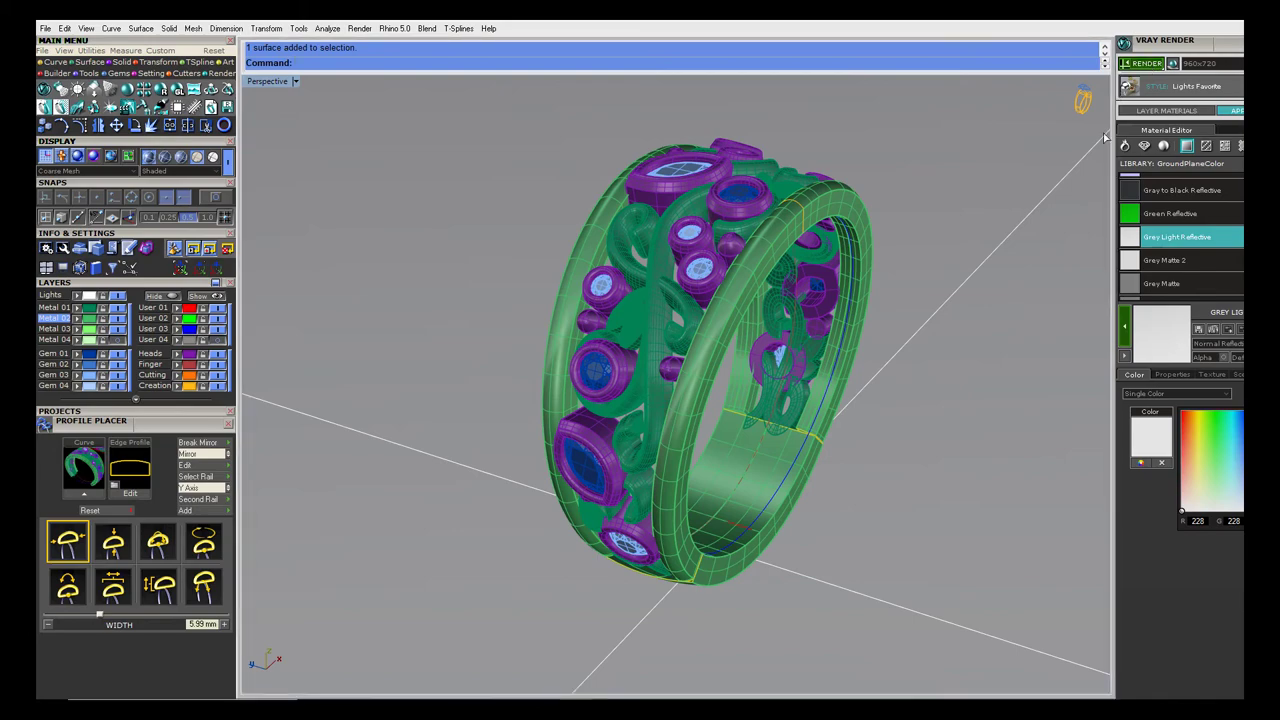